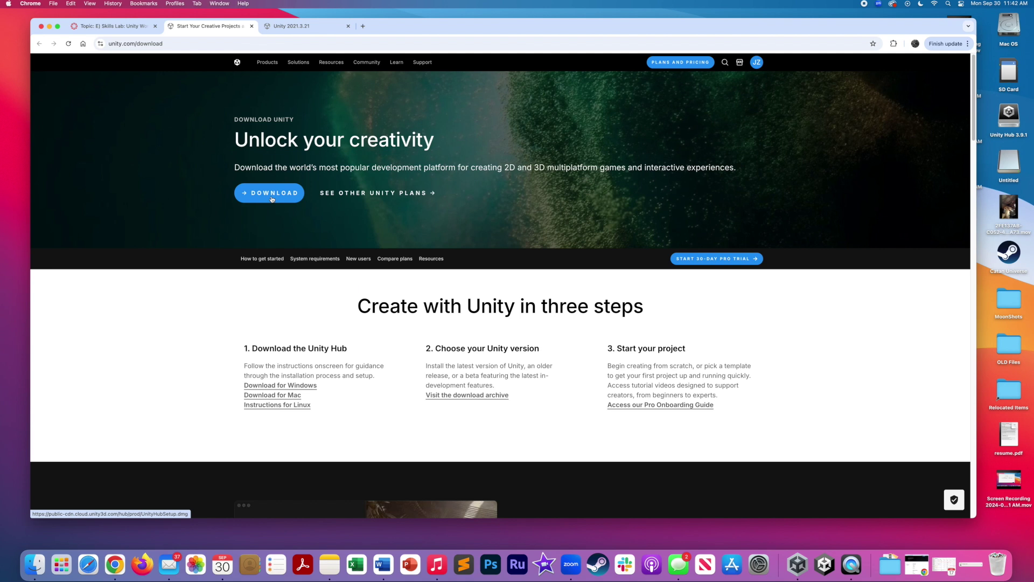
- Download the Unity Hub installer for Mac and switch to the Unity Hub app
left_click(274, 397)
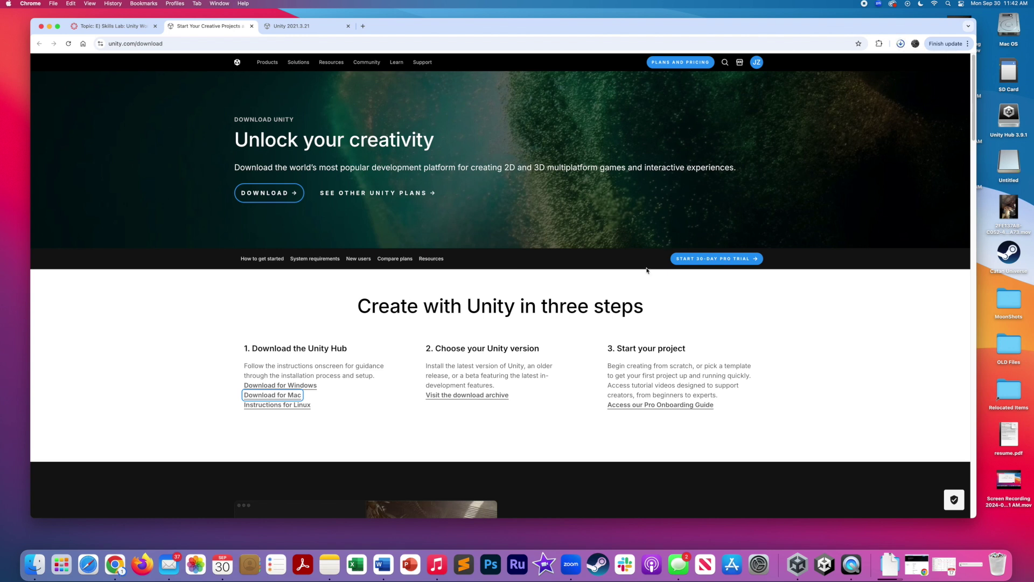
left_click(797, 564)
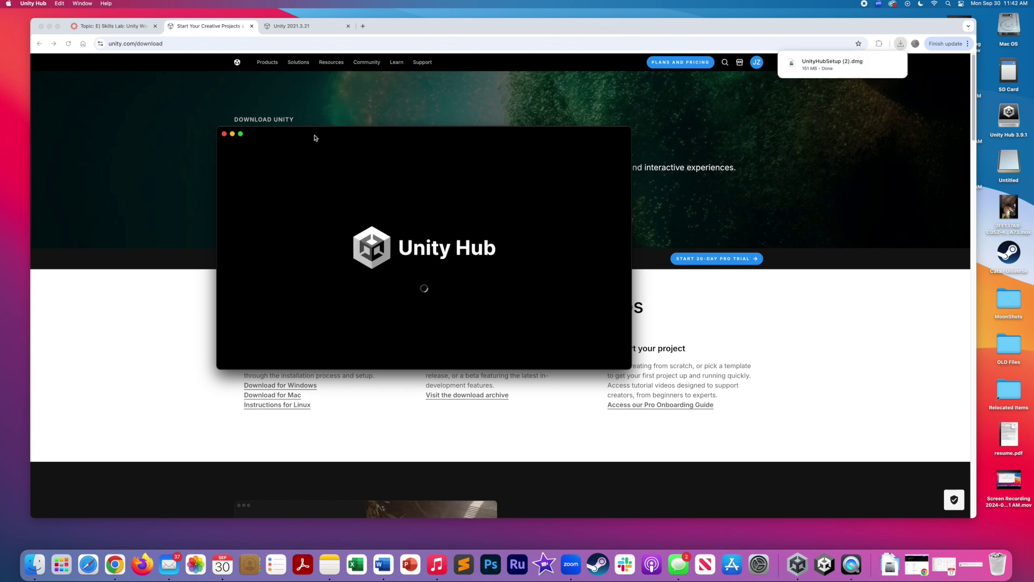
- Sign out of the current account in Unity Hub and confirm the sign-out
left_click(245, 154)
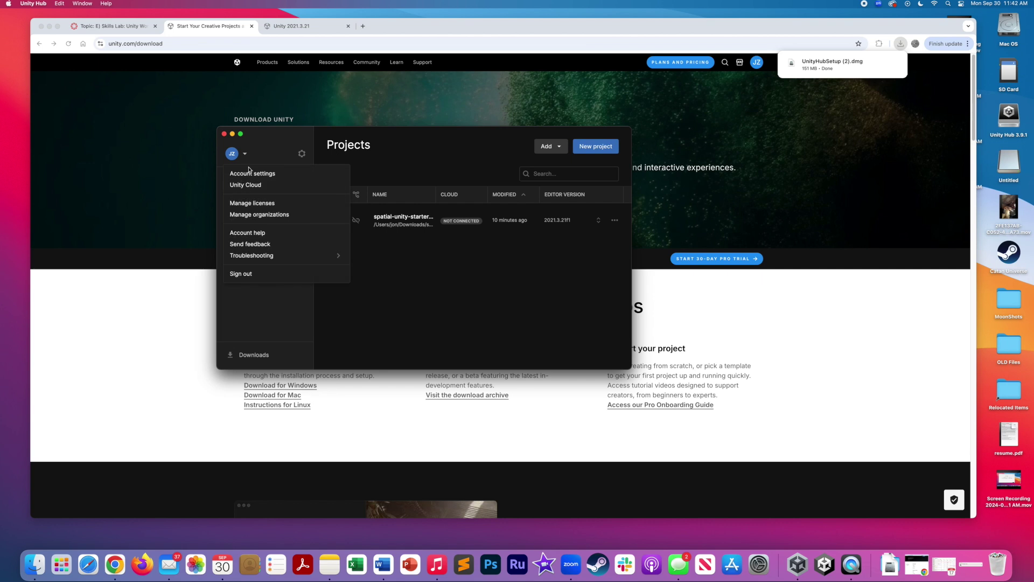
left_click(253, 275)
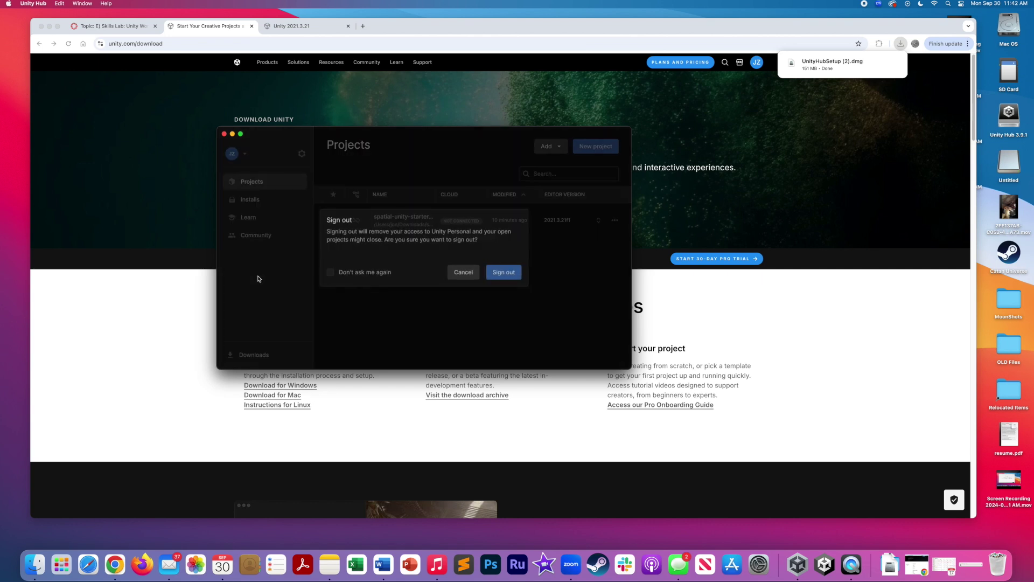
left_click(503, 272)
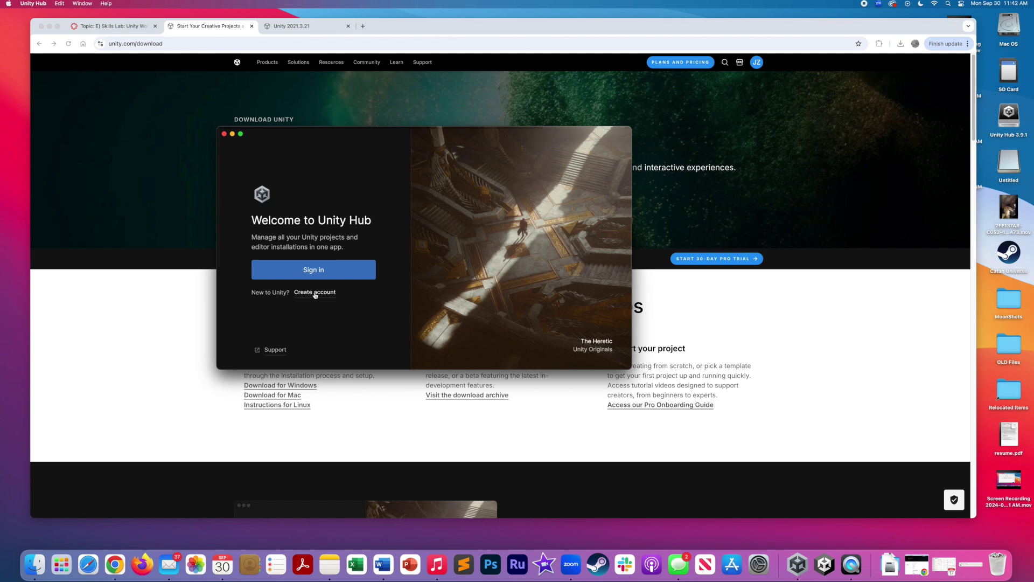
left_click(315, 293)
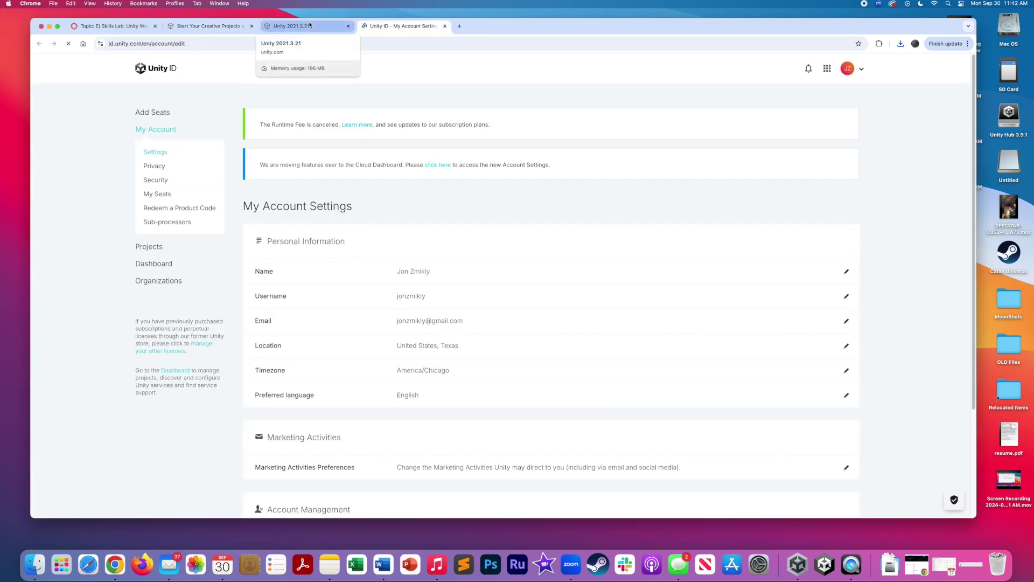
left_click(308, 24)
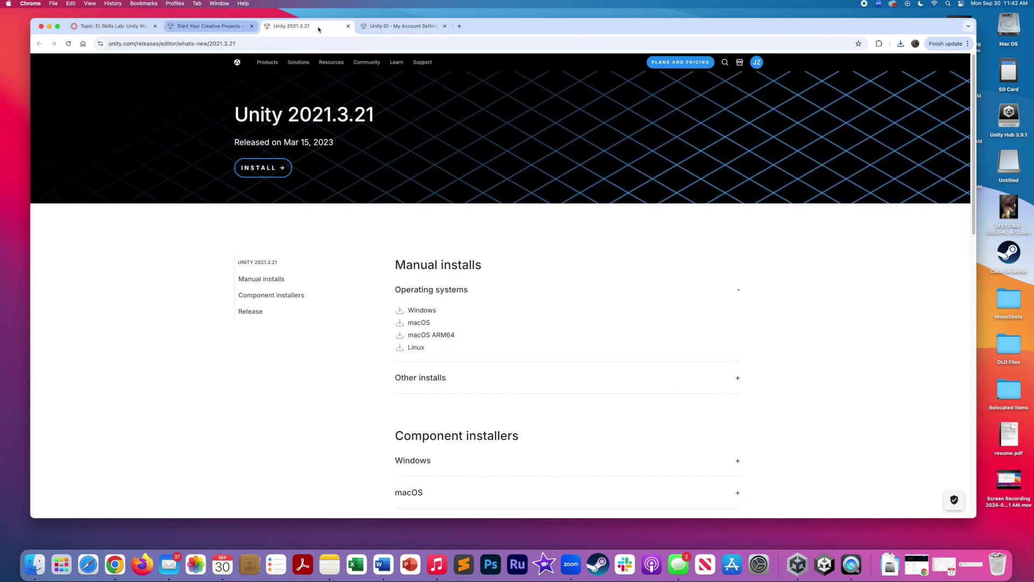
left_click(389, 27)
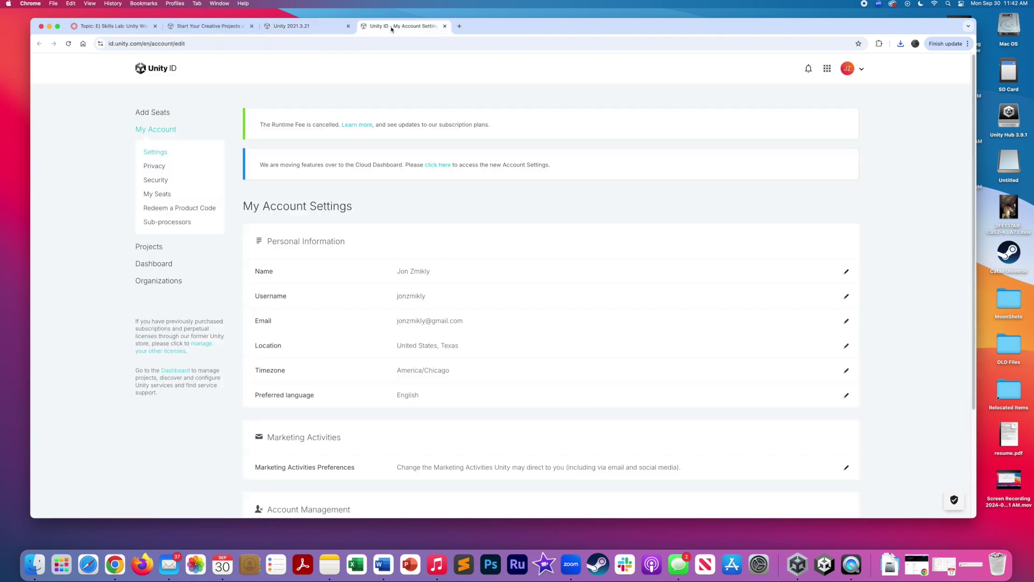
- Sign in to Unity Hub through the browser and accept the Unity Personal license terms
left_click(807, 570)
left_click(325, 268)
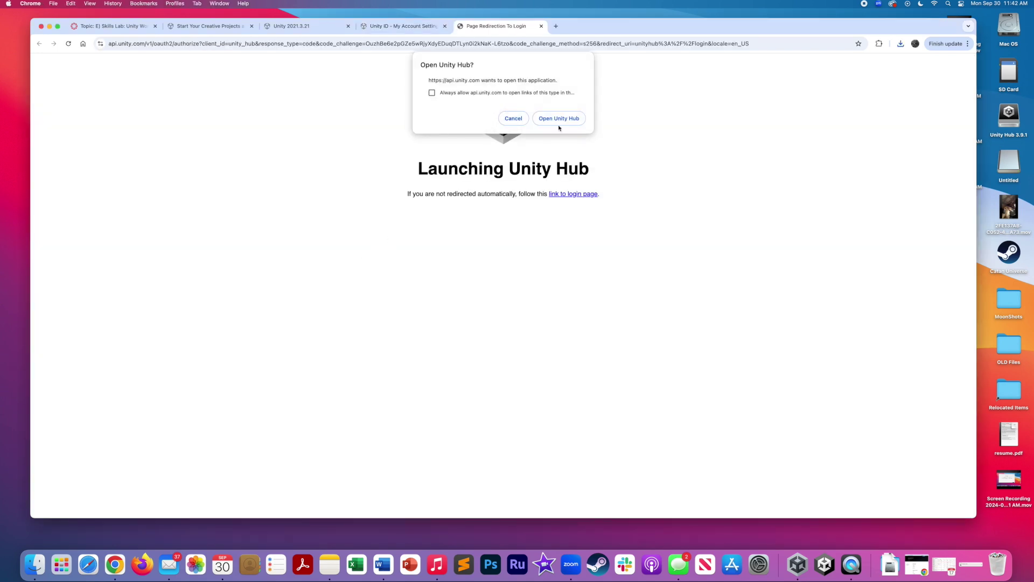
left_click(558, 119)
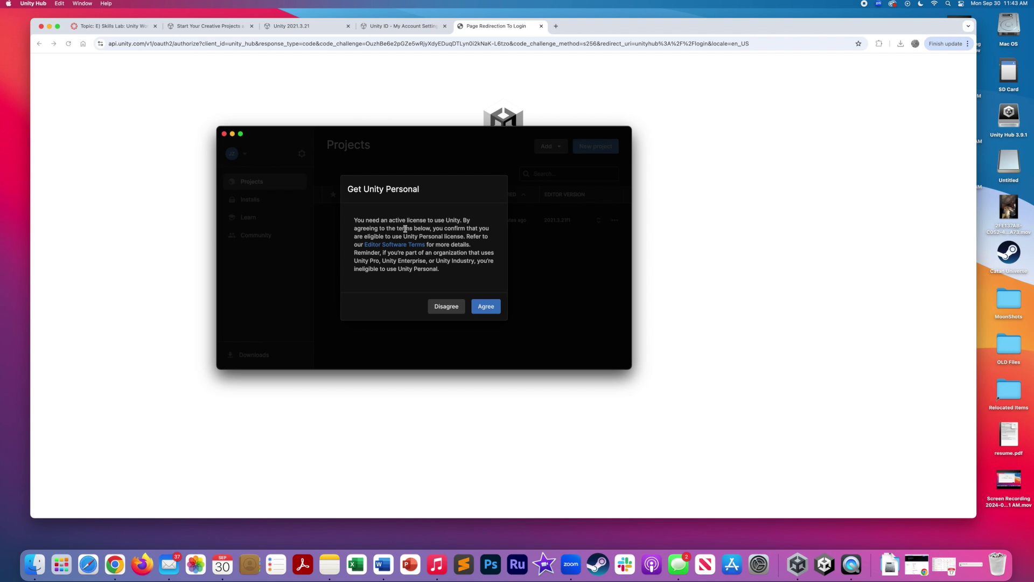
left_click(485, 308)
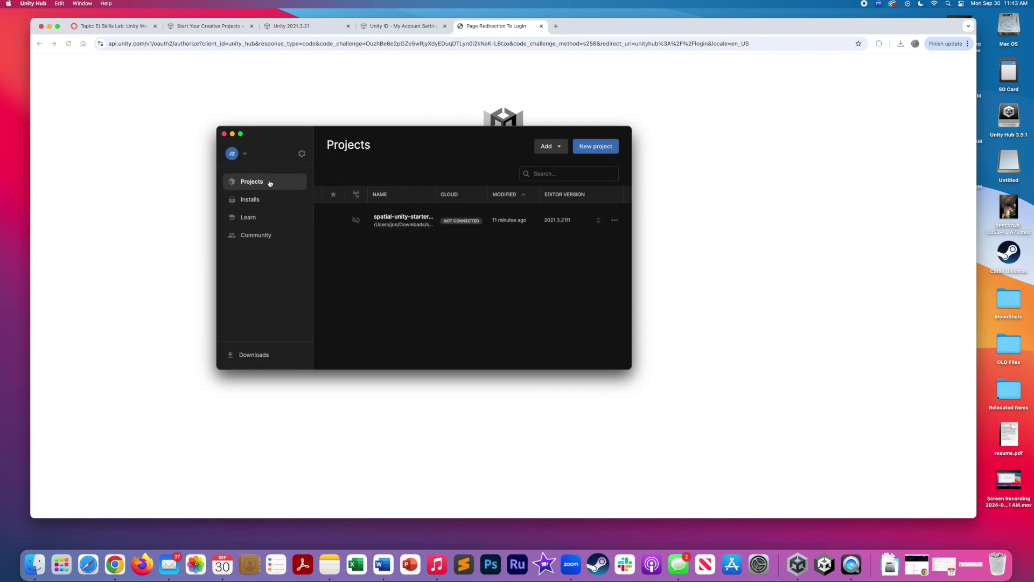
- Look through the Community resources and the featured Learn tutorials in Unity Hub
left_click(259, 238)
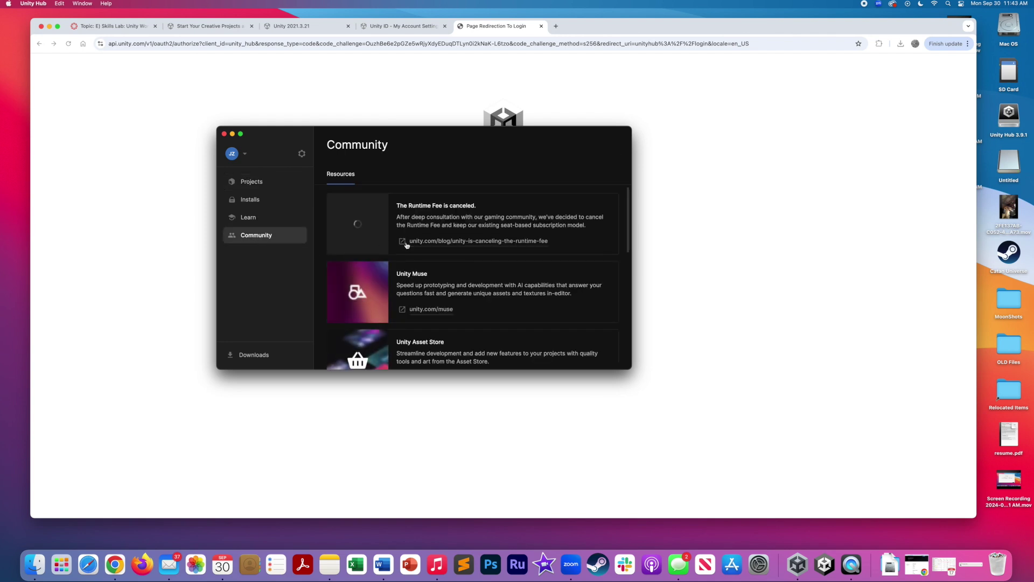
scroll(443, 290, "down", 3)
scroll(446, 285, "up", 3)
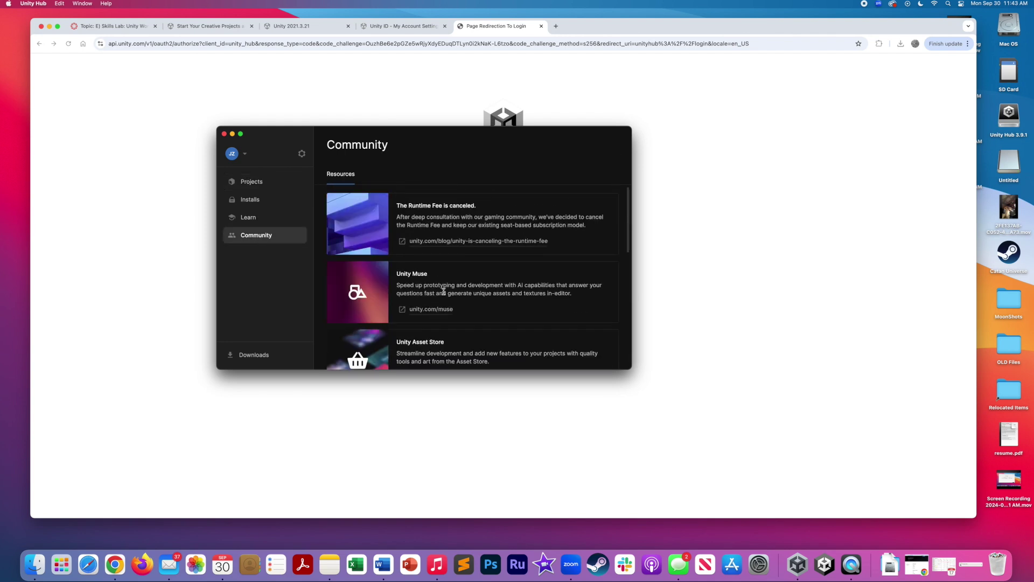
scroll(448, 279, "down", 3)
scroll(447, 278, "up", 3)
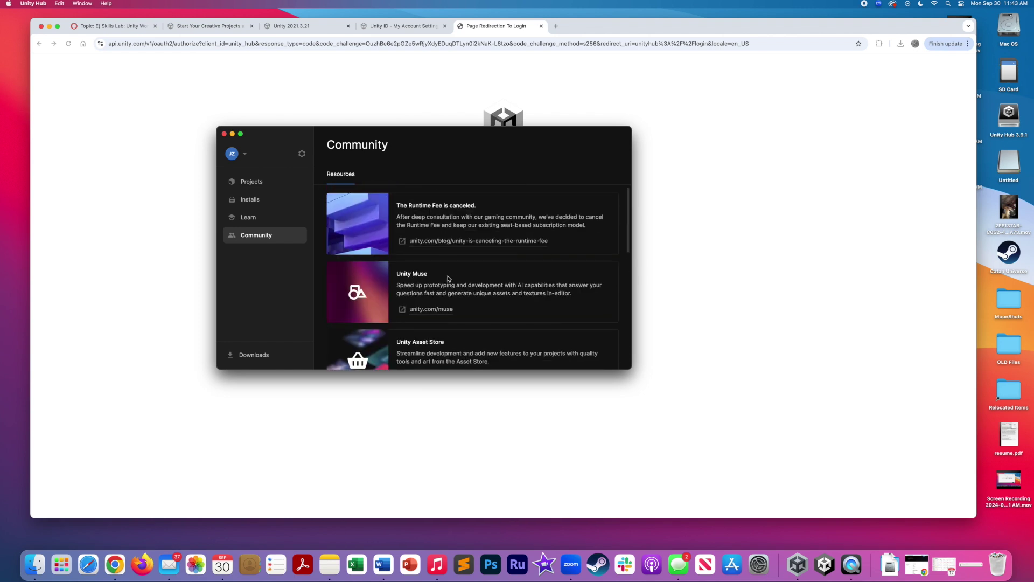
left_click(263, 220)
scroll(440, 277, "down", 1)
scroll(440, 278, "down", 3)
scroll(440, 278, "up", 4)
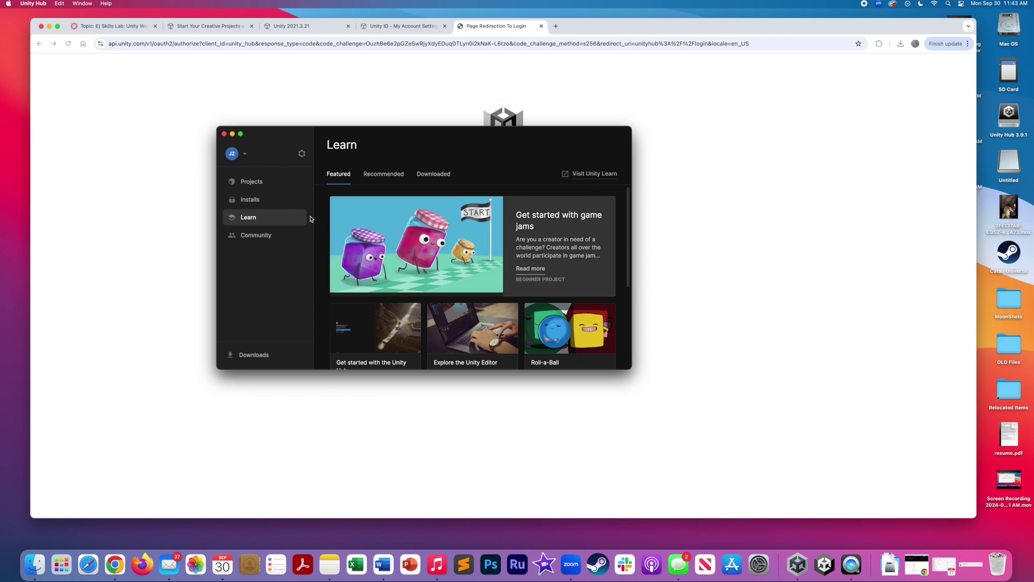
- Choose the recommended Unity 2022.3.48f1 LTS release as a new editor installation
left_click(258, 201)
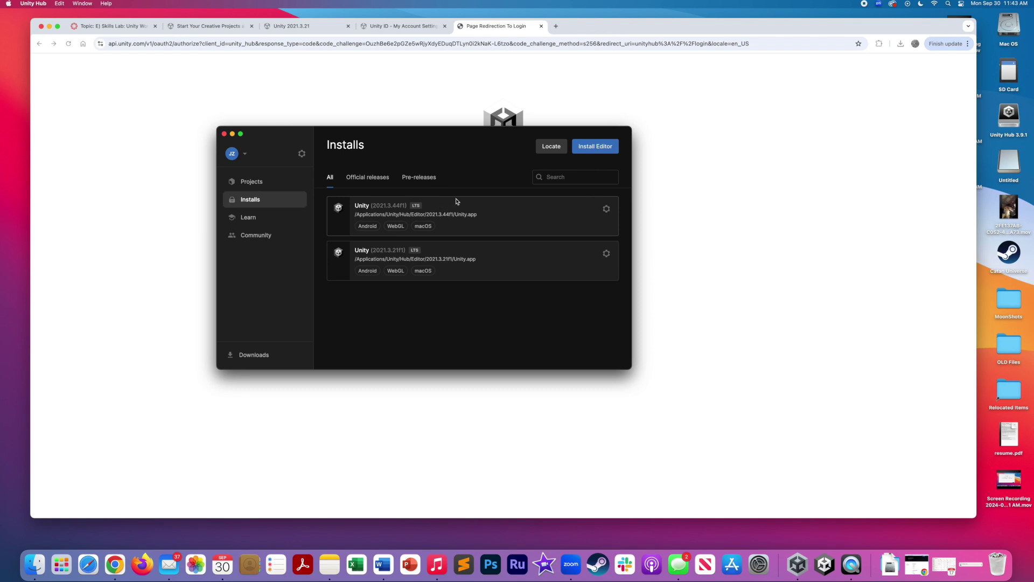
left_click(591, 148)
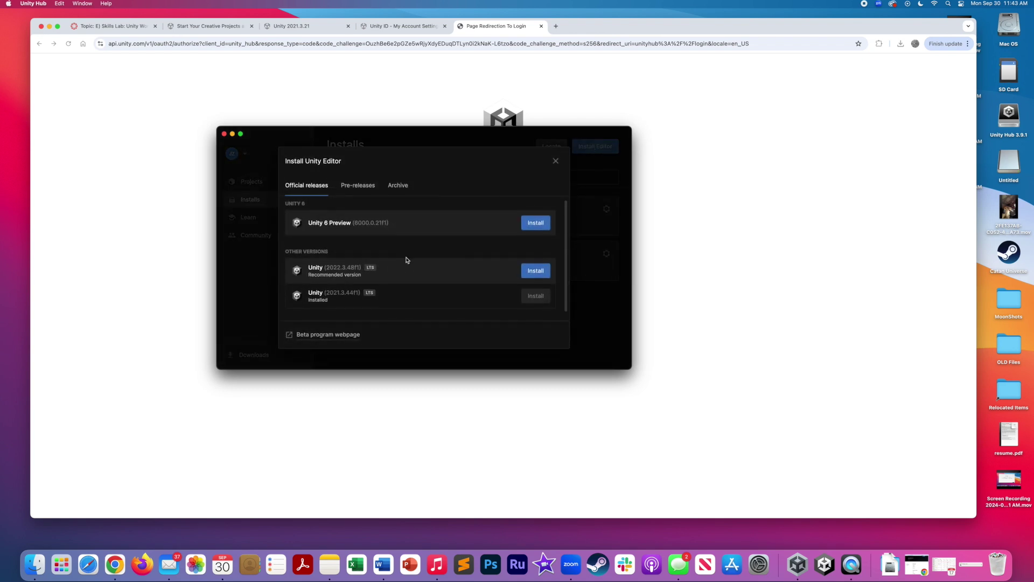
scroll(393, 267, "down", 1)
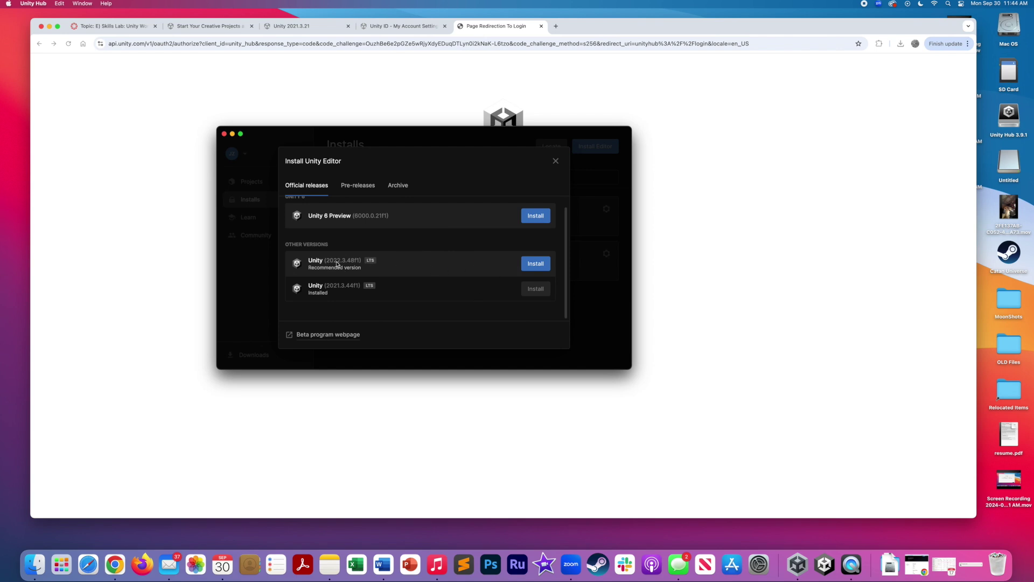
left_click(536, 264)
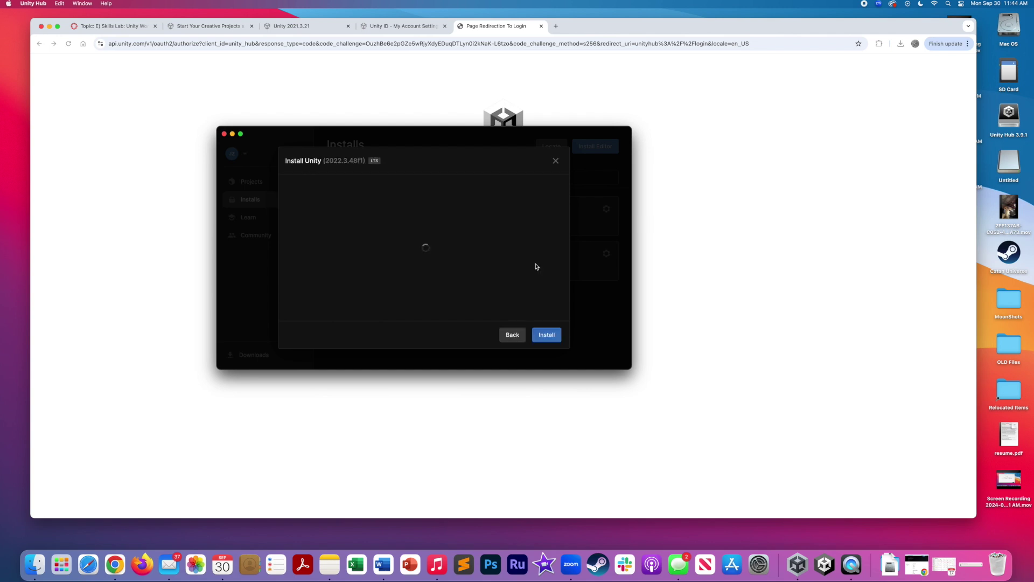
- Review the optional modules for the new editor and start the installation with WebGL Build Support included
scroll(338, 256, "down", 5)
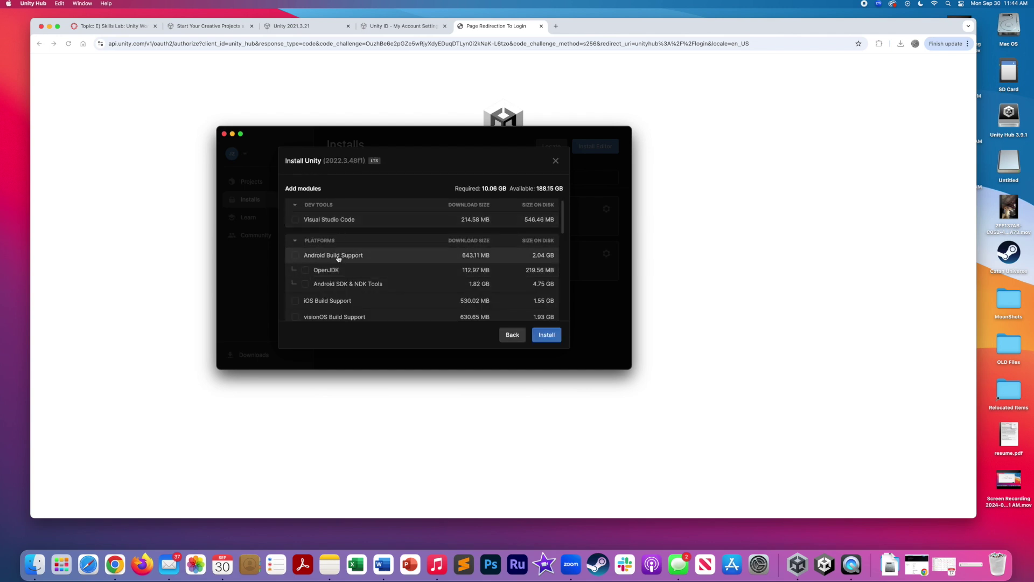
scroll(337, 259, "down", 2)
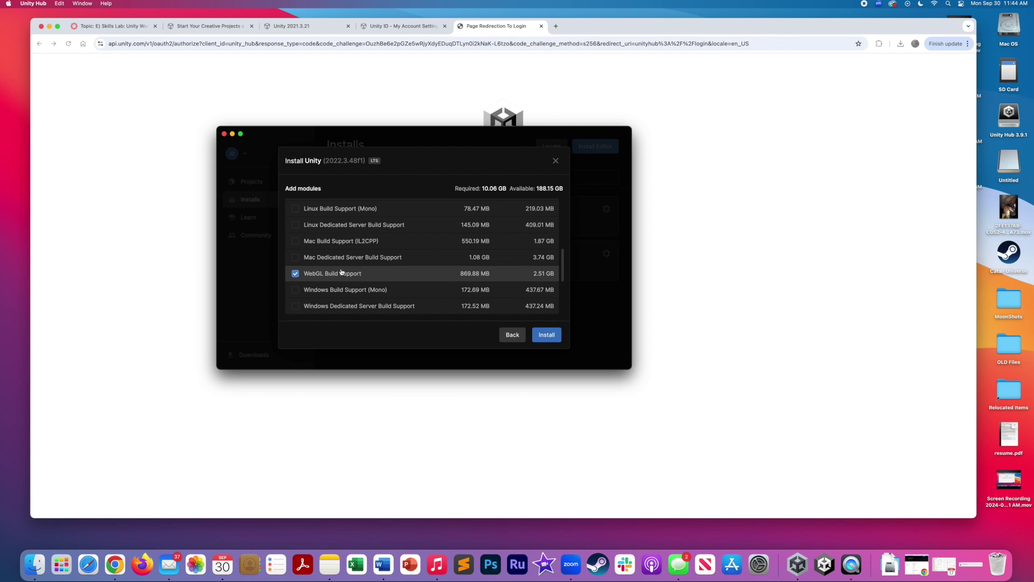
scroll(340, 272, "up", 3)
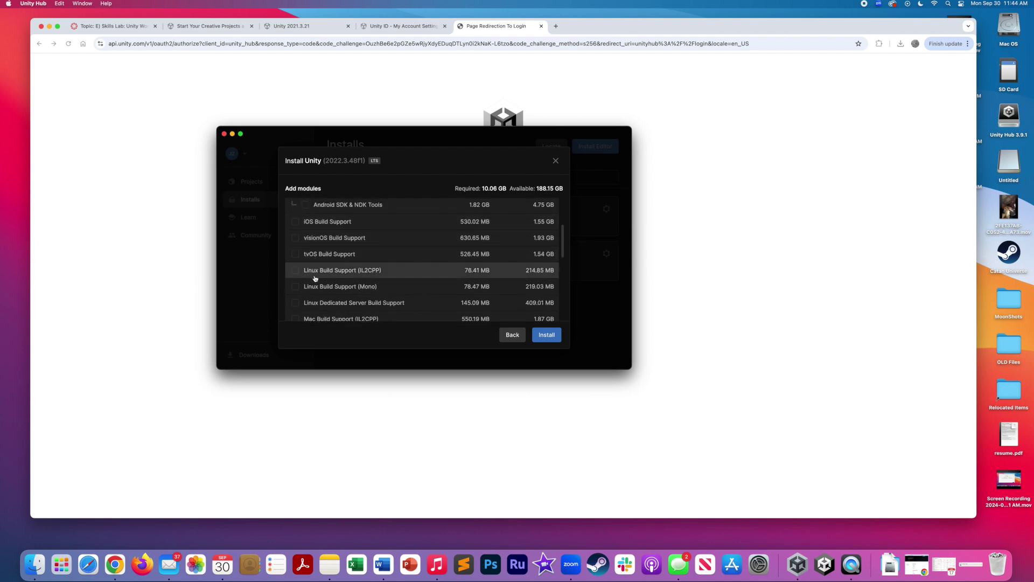
scroll(313, 276, "down", 1)
scroll(493, 272, "up", 5)
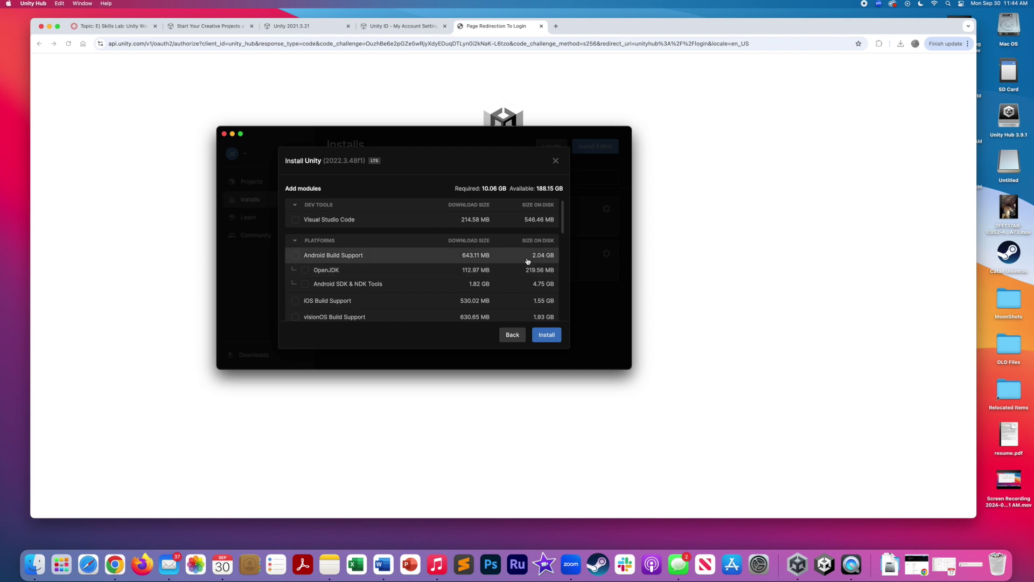
scroll(426, 289, "down", 2)
scroll(427, 290, "down", 3)
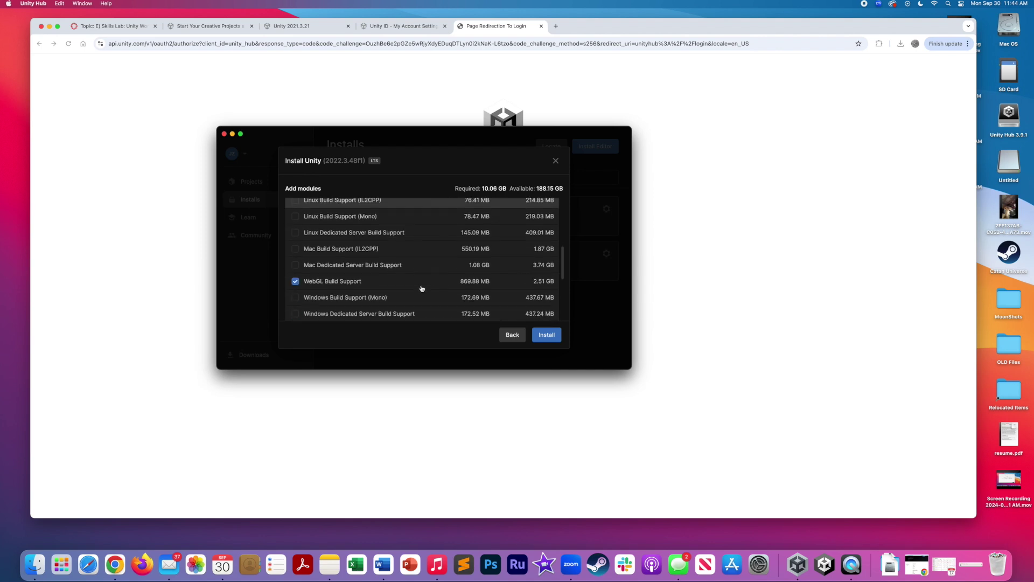
left_click(549, 336)
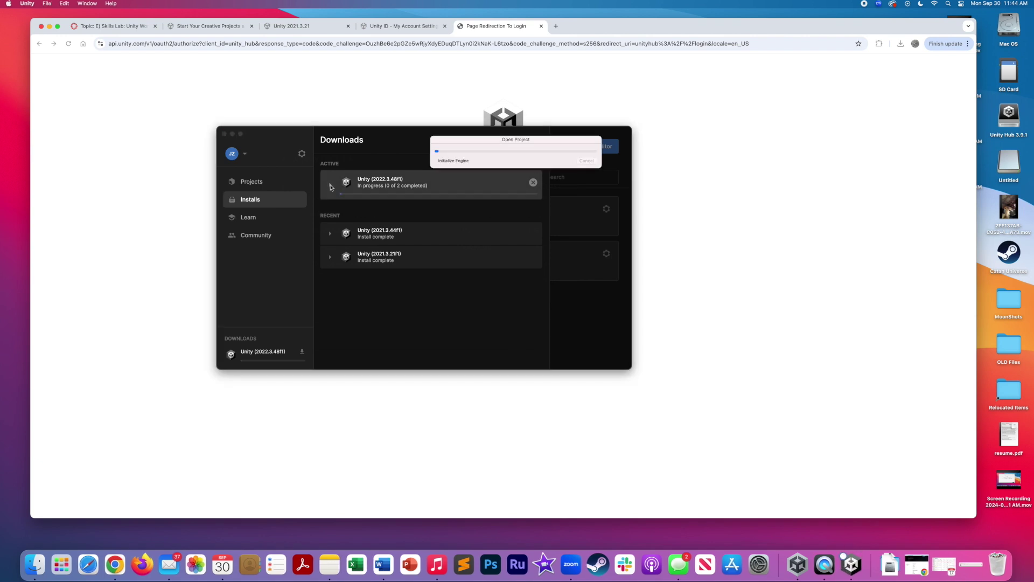
- Leave the downloads view for the projects list and move the Open Project progress window out of the way
left_click(379, 211)
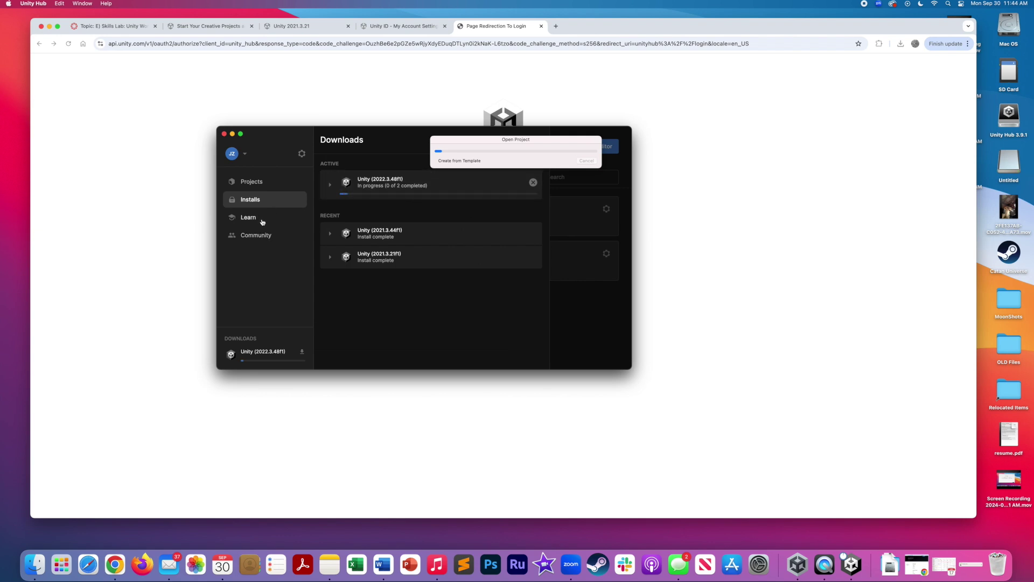
left_click(256, 184)
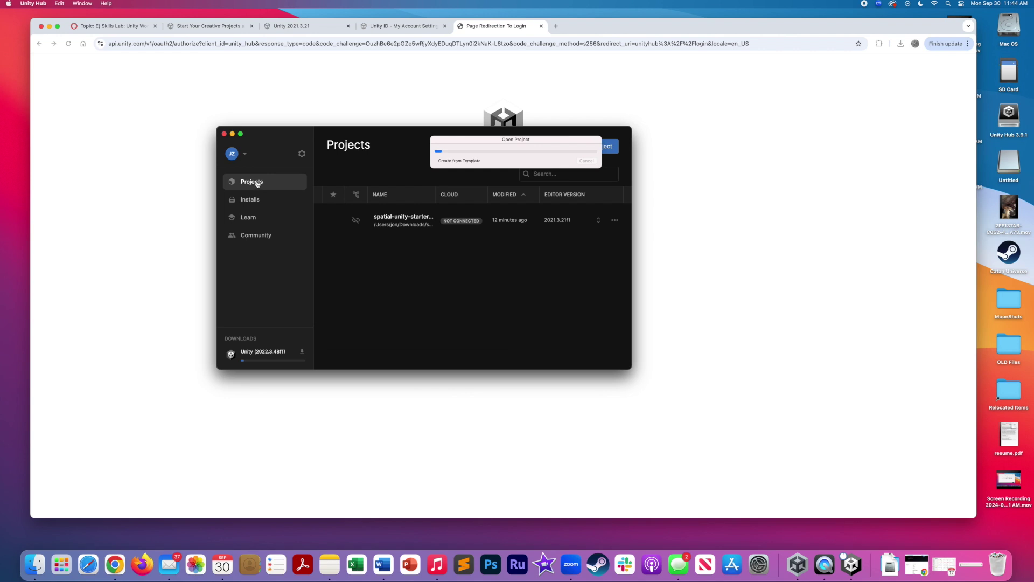
left_click_drag(452, 143, 486, 252)
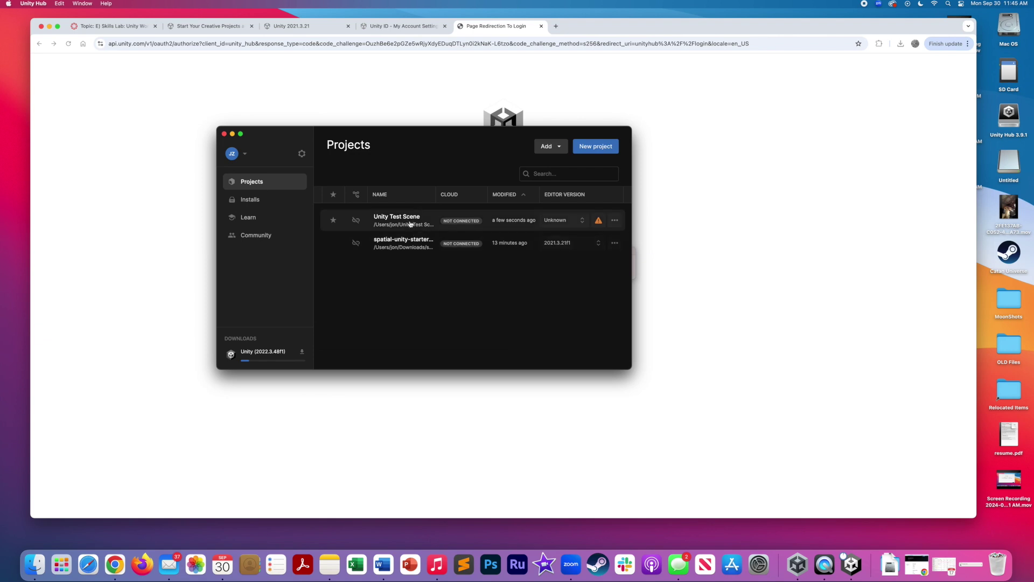
- Browse the project templates and create a 3D (Built-In Render Pipeline) project named "VR Test Scene" with editor 2021.3.44f1
left_click(587, 151)
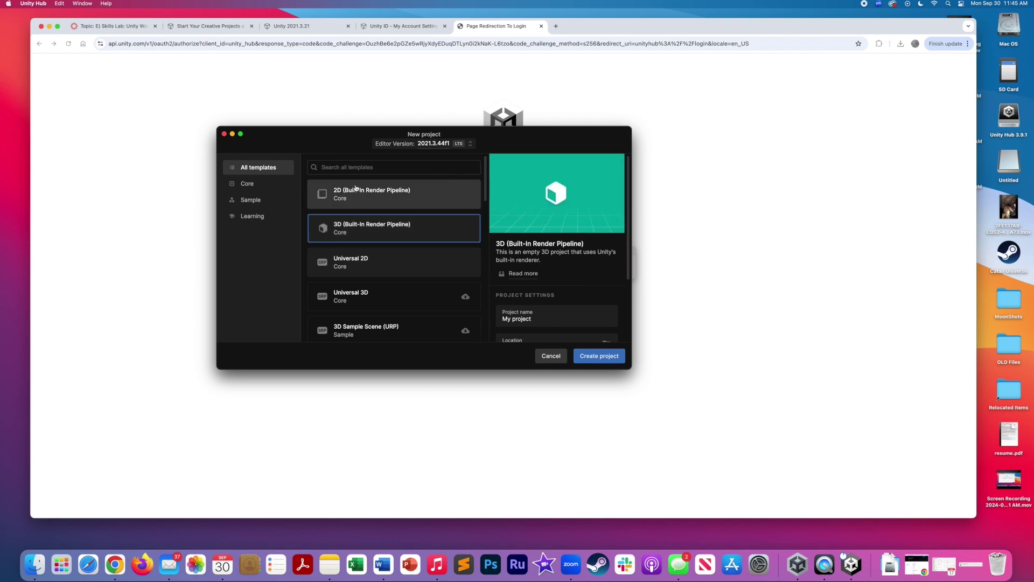
scroll(376, 273, "down", 5)
scroll(379, 272, "down", 8)
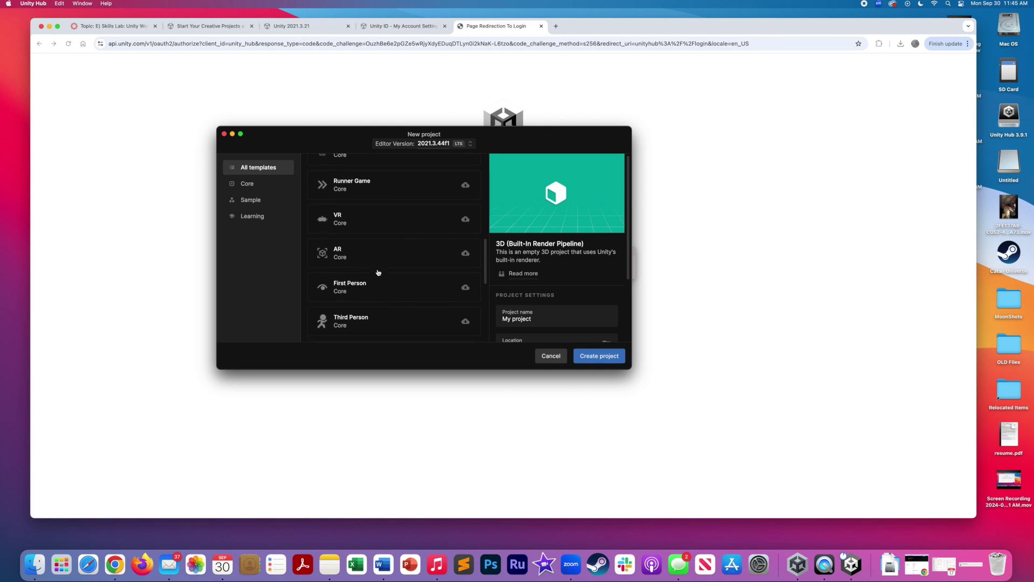
scroll(379, 272, "up", 7)
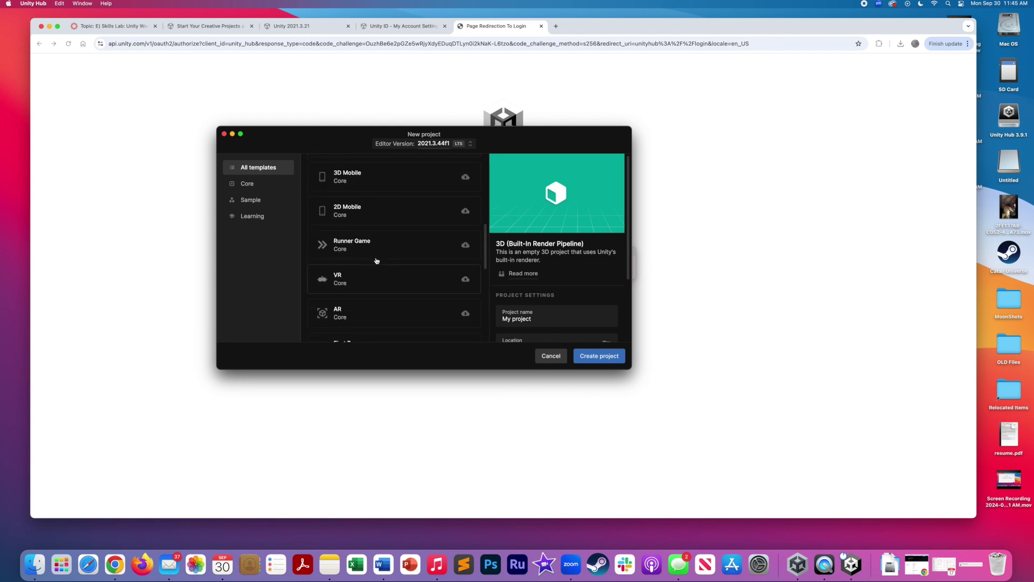
scroll(376, 263, "down", 5)
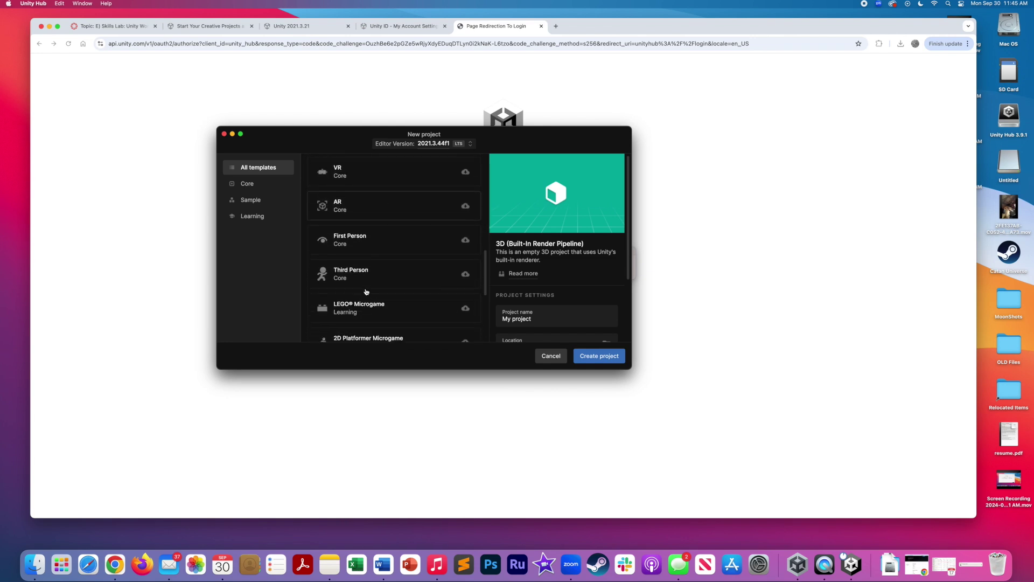
scroll(366, 269, "up", 10)
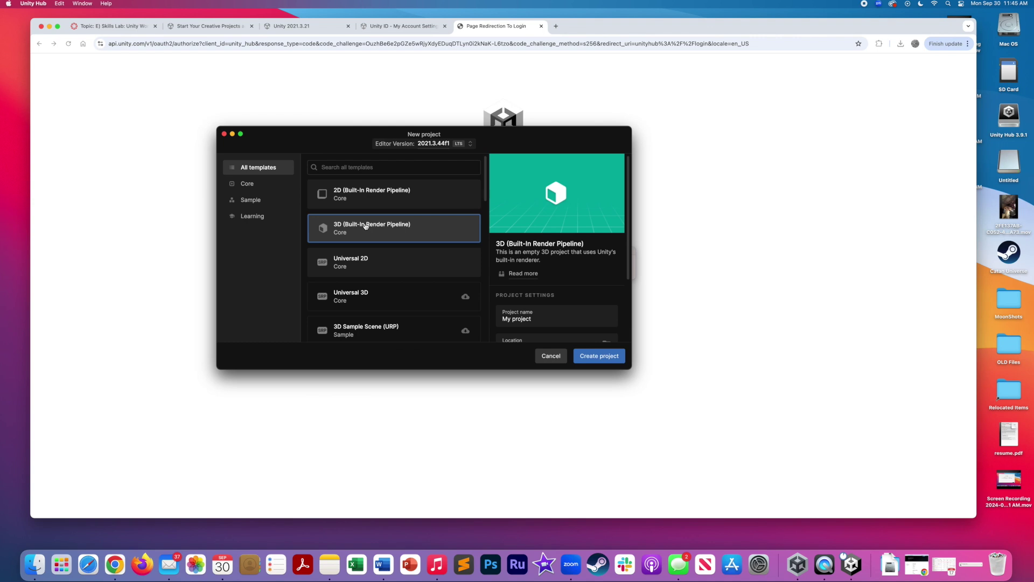
left_click(511, 318)
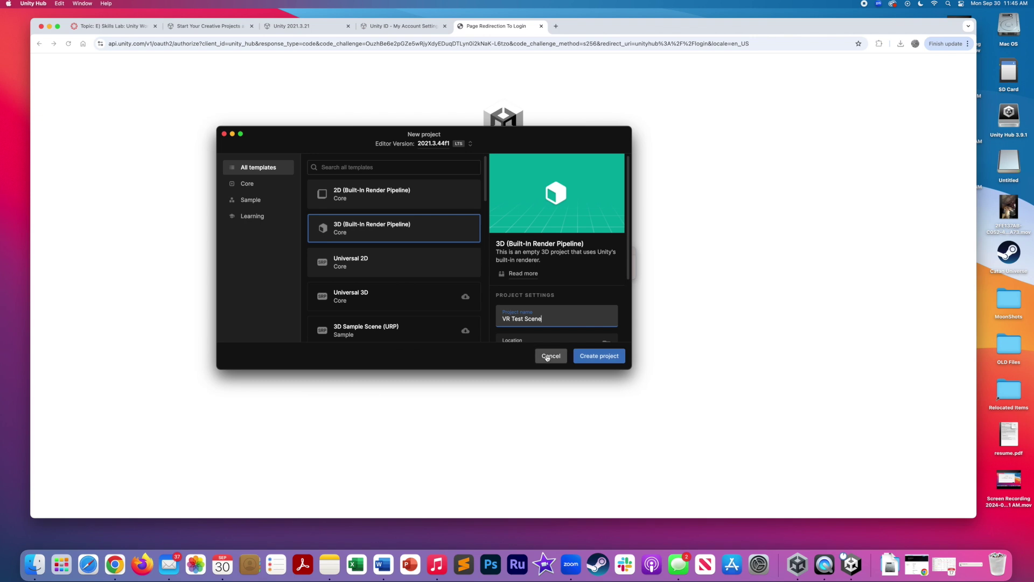
left_click(594, 357)
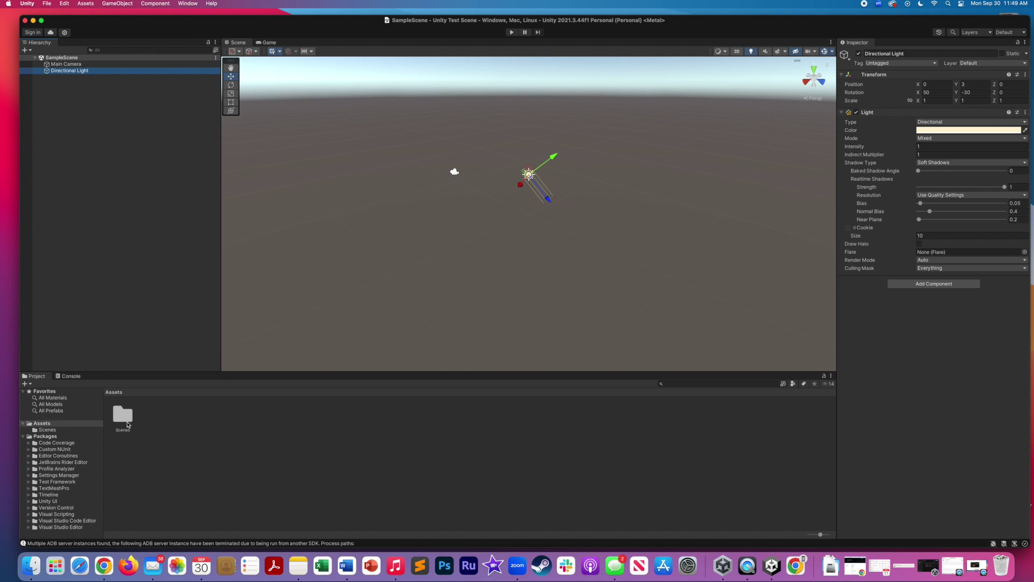
- Select the Main Camera and compare the Scene view with the Game view, briefly maximizing the Game view
left_click(179, 419)
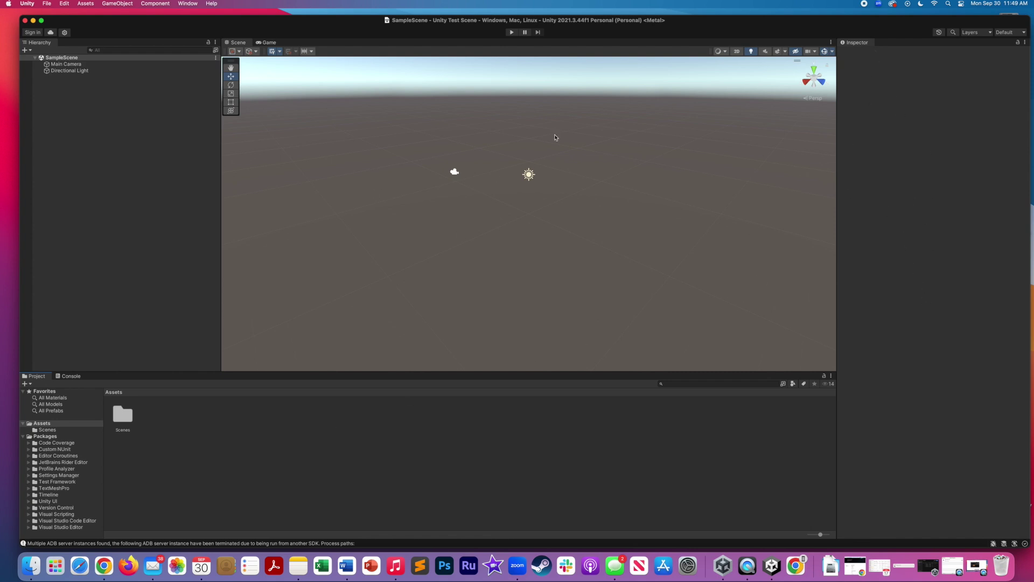
left_click(455, 173)
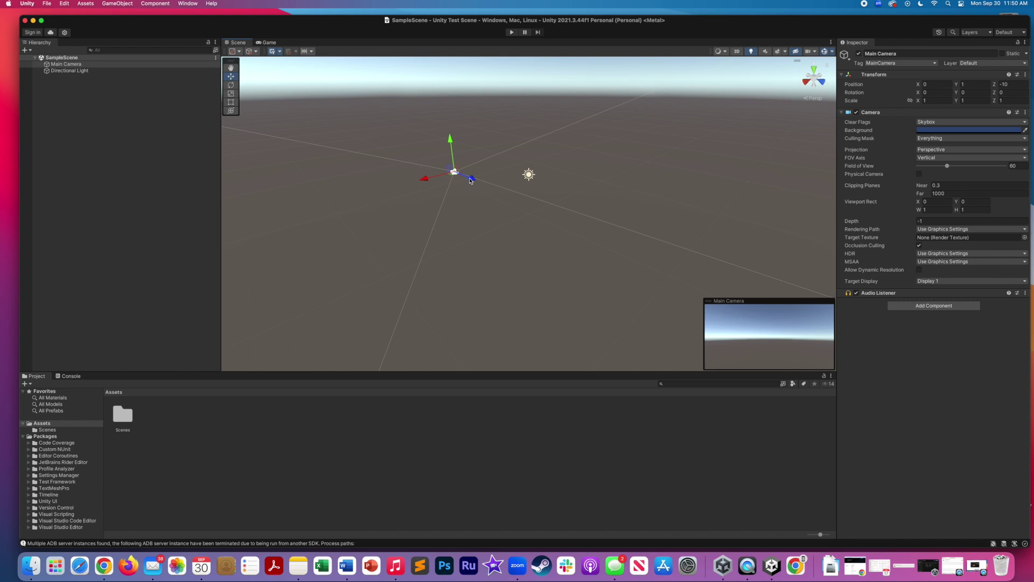
left_click(270, 42)
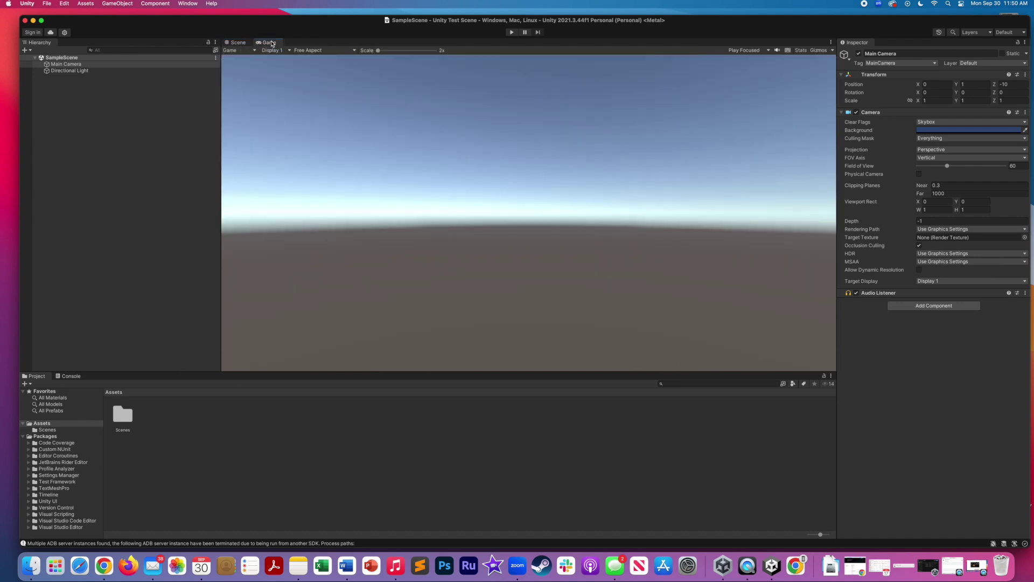
double_click(271, 43)
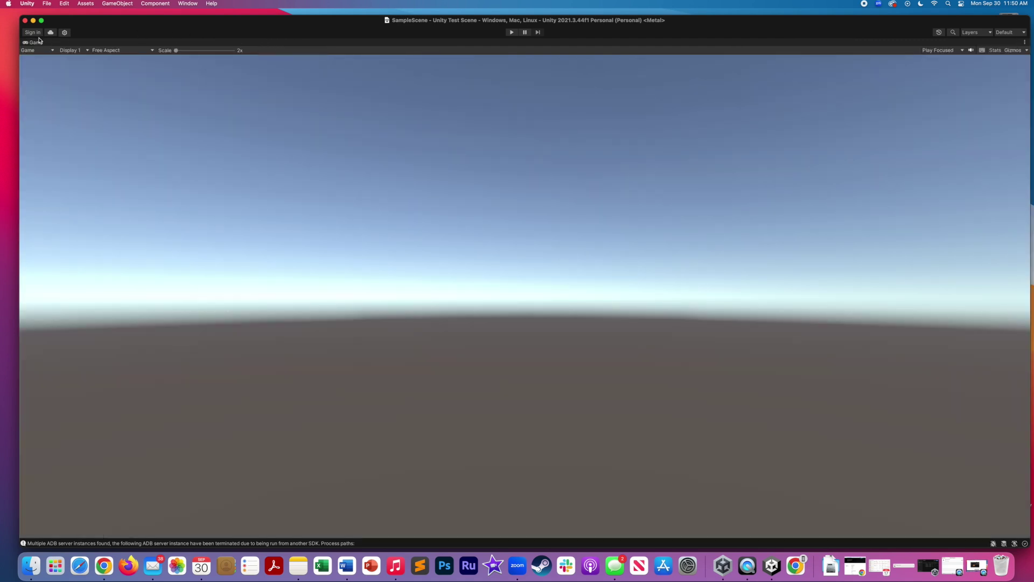
double_click(35, 42)
left_click(259, 43)
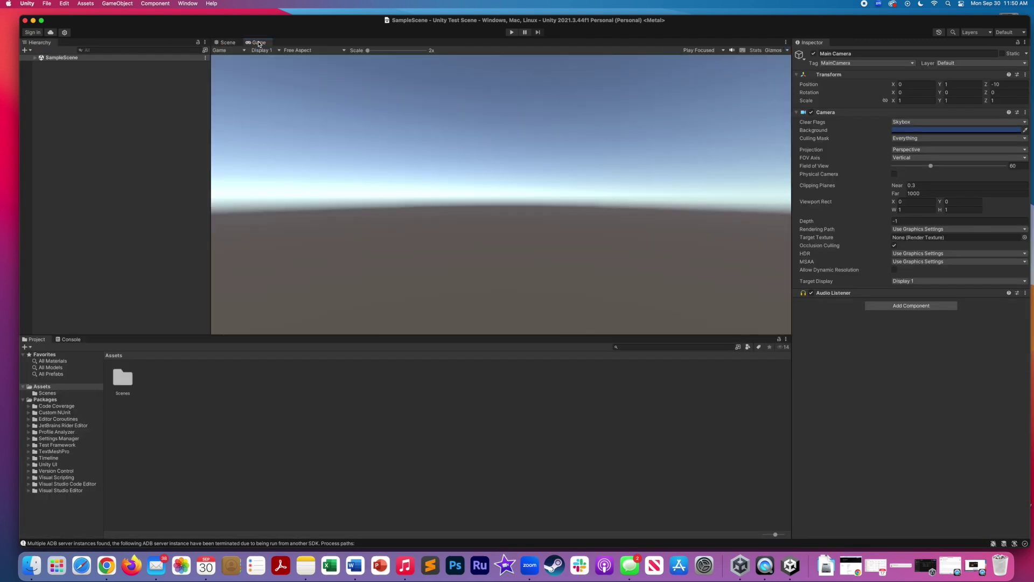
left_click(231, 43)
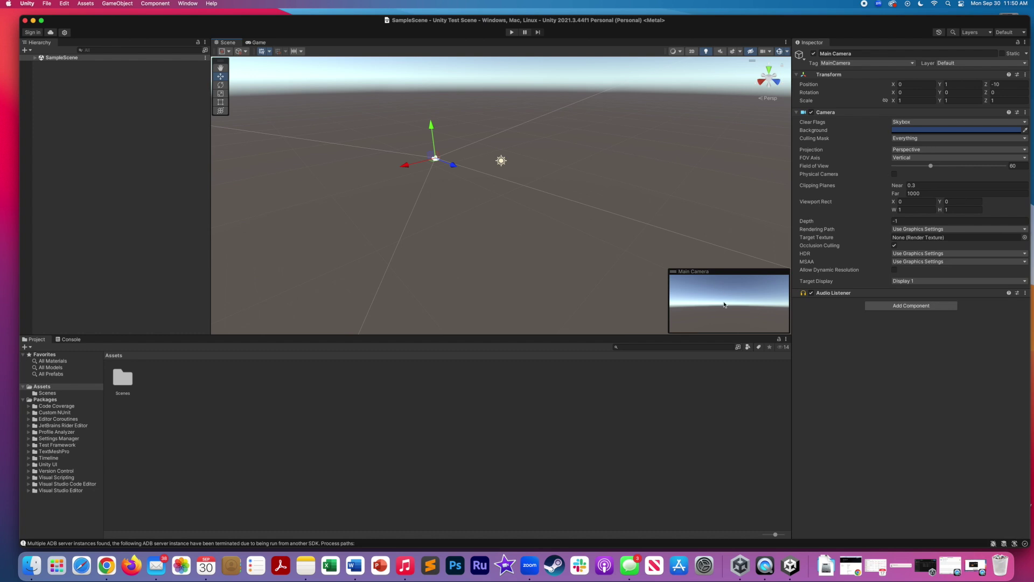
left_click(261, 43)
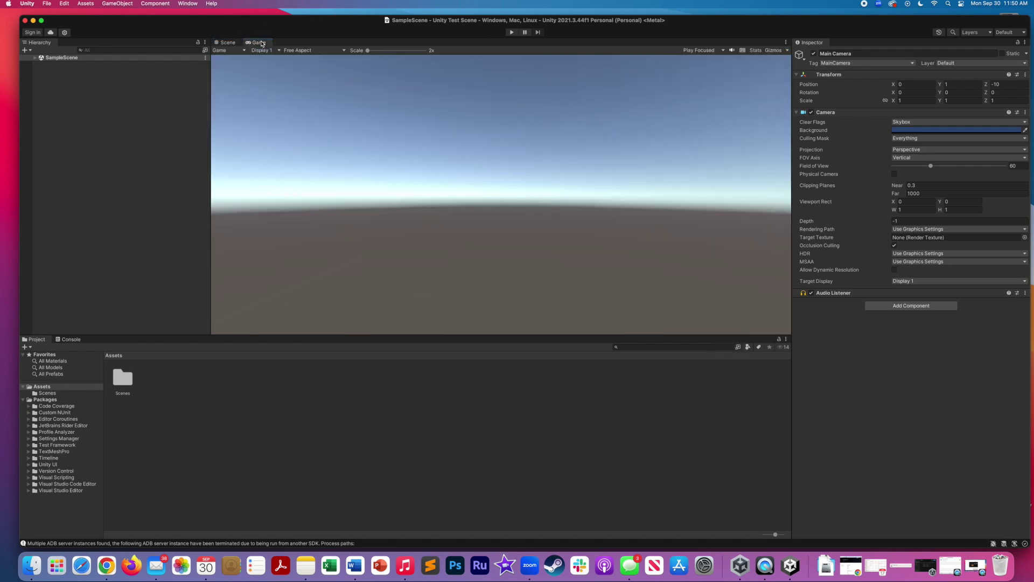
left_click(224, 43)
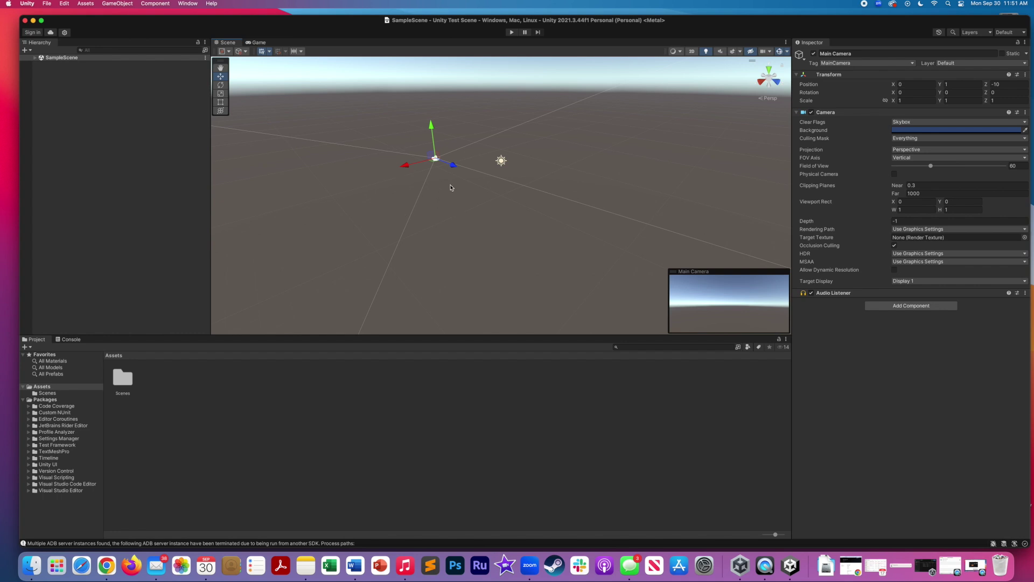
- Deselect the camera and explore the empty scene by panning, looking around and zooming with the View tool
left_click(449, 202)
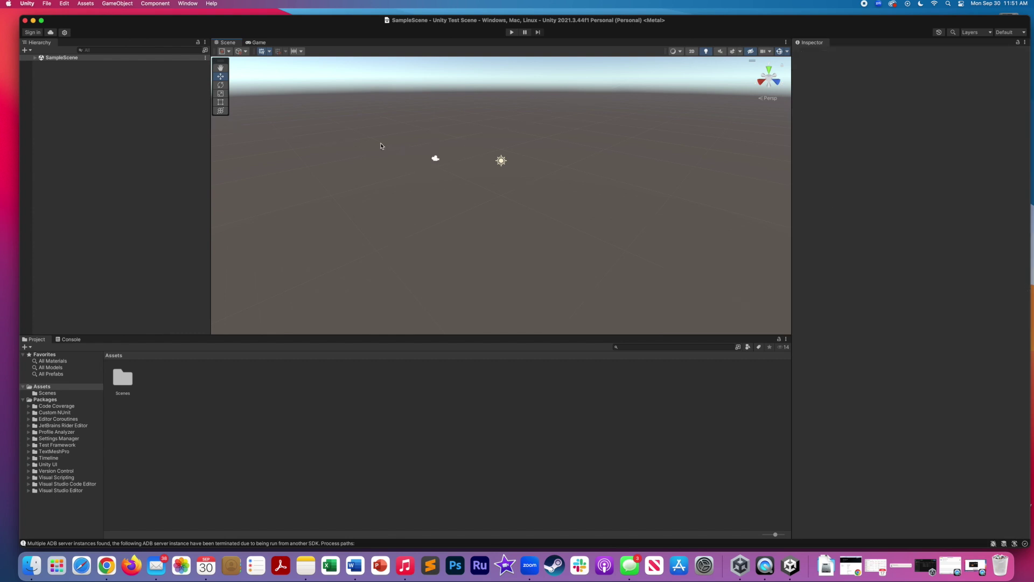
left_click(221, 68)
left_click_drag(477, 189, 445, 166)
right_click_drag(444, 165, 440, 137)
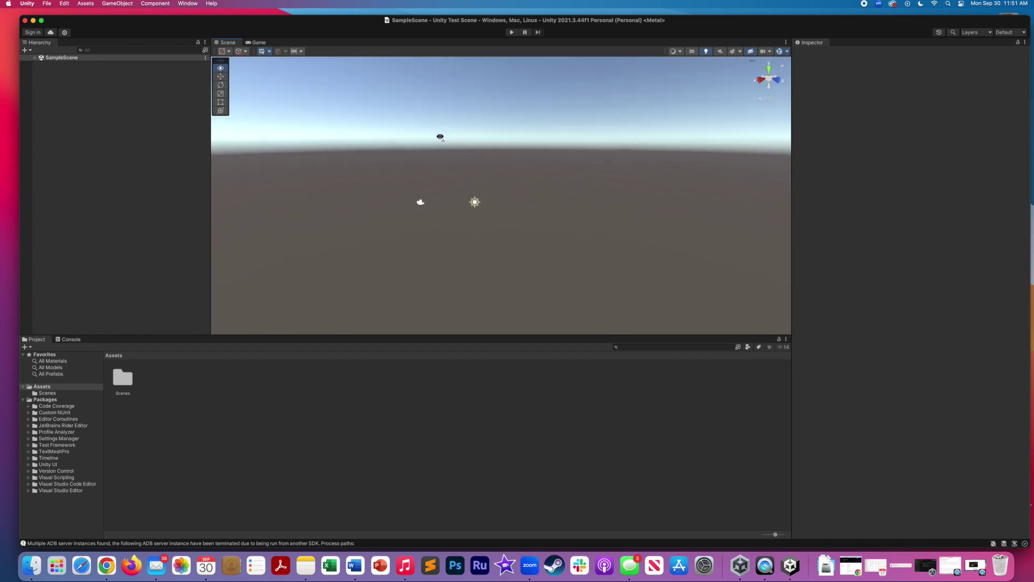
left_click_drag(445, 155, 441, 122)
mouse_move(430, 174)
left_mouse_down()
mouse_move(429, 139)
mouse_move(418, 171)
left_mouse_up()
scroll(420, 176, "up", 3)
scroll(422, 176, "down", 2)
right_click_drag(421, 175, 372, 173)
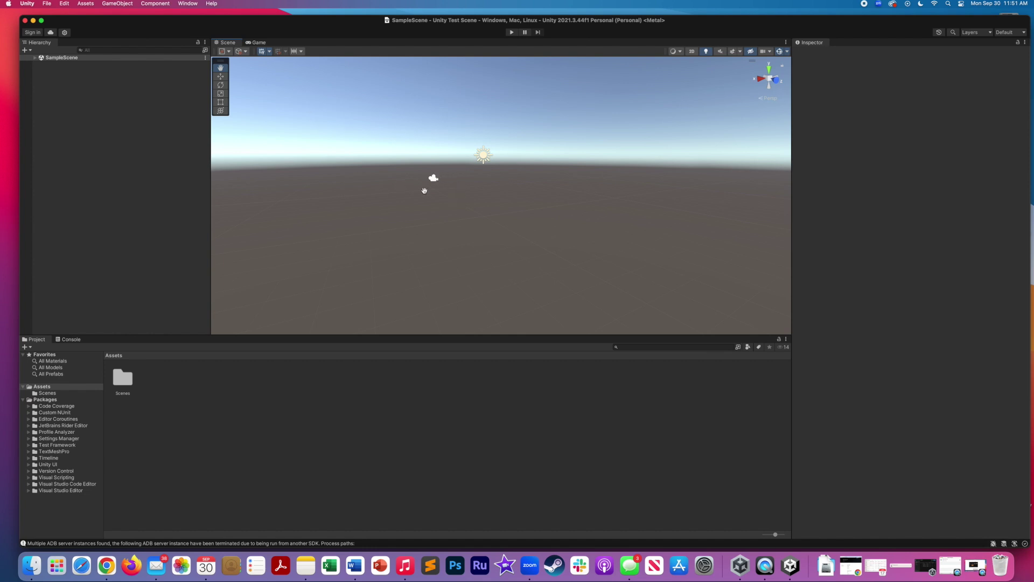
right_click_drag(455, 206, 421, 192)
left_click_drag(420, 192, 505, 190)
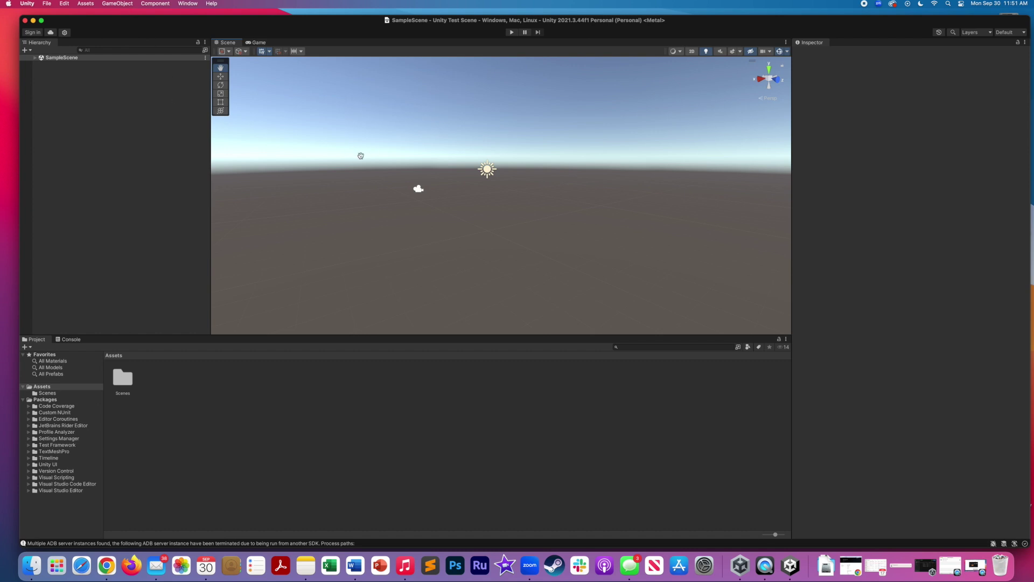
- Add a 3D Plane object to the scene
left_click(118, 4)
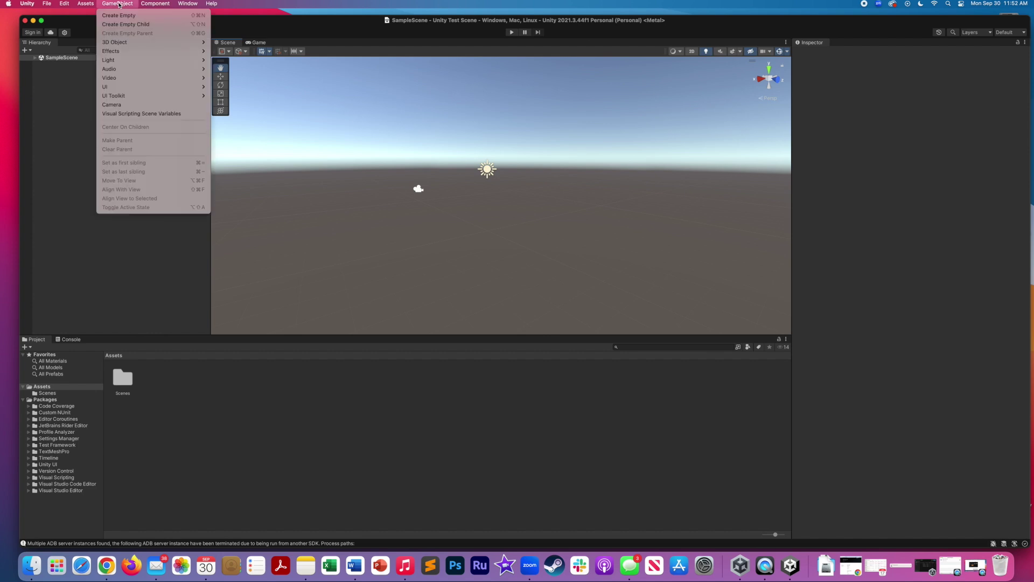
mouse_move(125, 46)
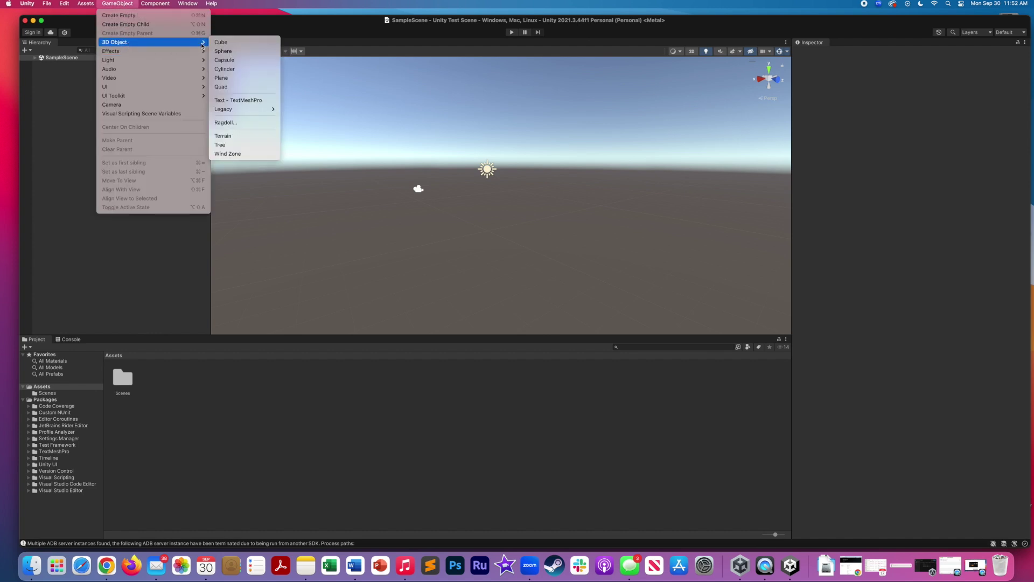
left_click(231, 78)
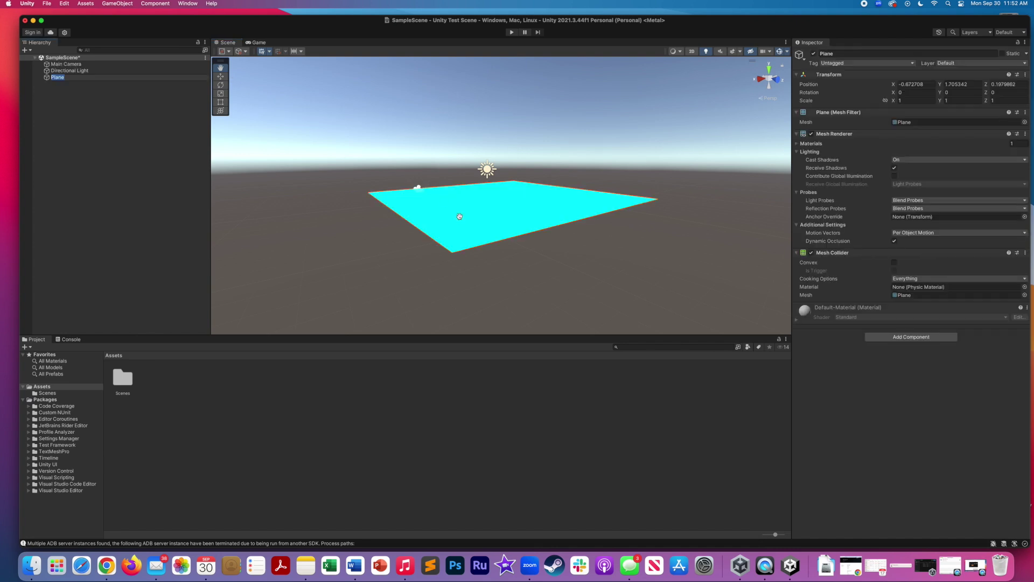
- Try moving the plane freehand with the Move tool and by sliding its position values
left_click(220, 77)
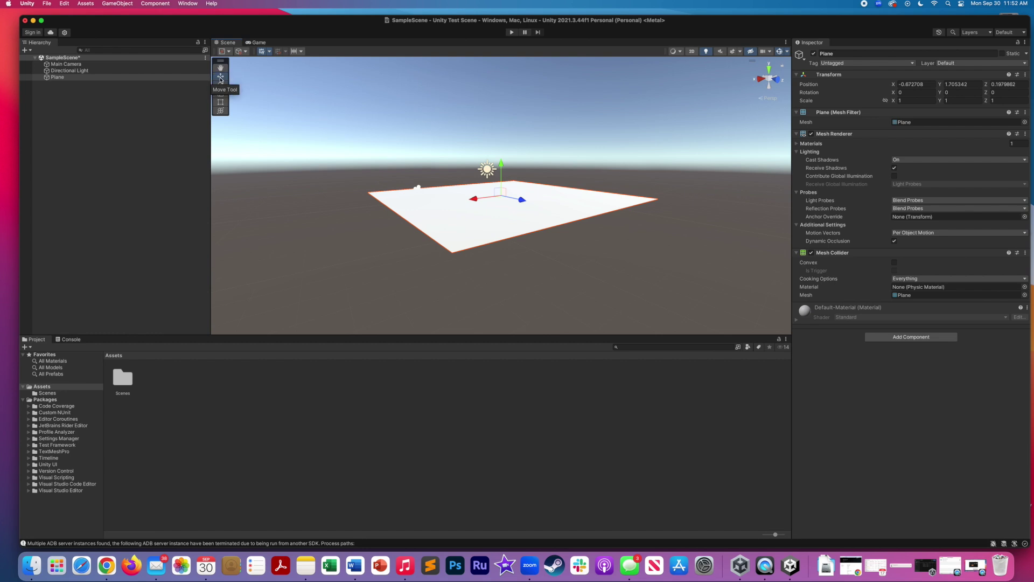
mouse_move(501, 163)
left_mouse_down()
mouse_move(503, 134)
mouse_move(505, 223)
mouse_move(507, 194)
mouse_move(557, 214)
mouse_move(491, 193)
mouse_move(442, 200)
mouse_move(493, 195)
mouse_move(508, 139)
mouse_move(506, 169)
left_mouse_up()
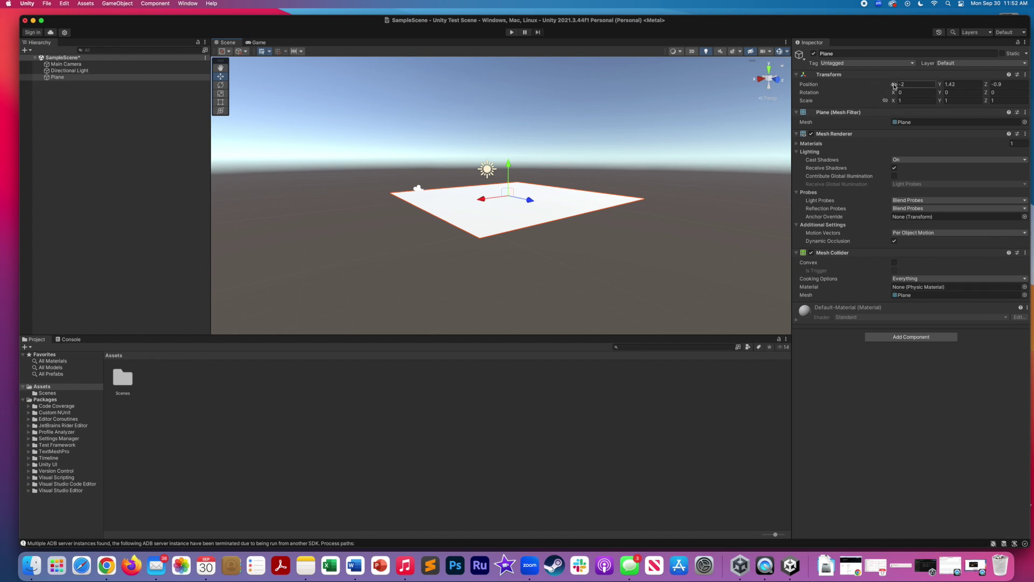
left_click_drag(896, 84, 989, 86)
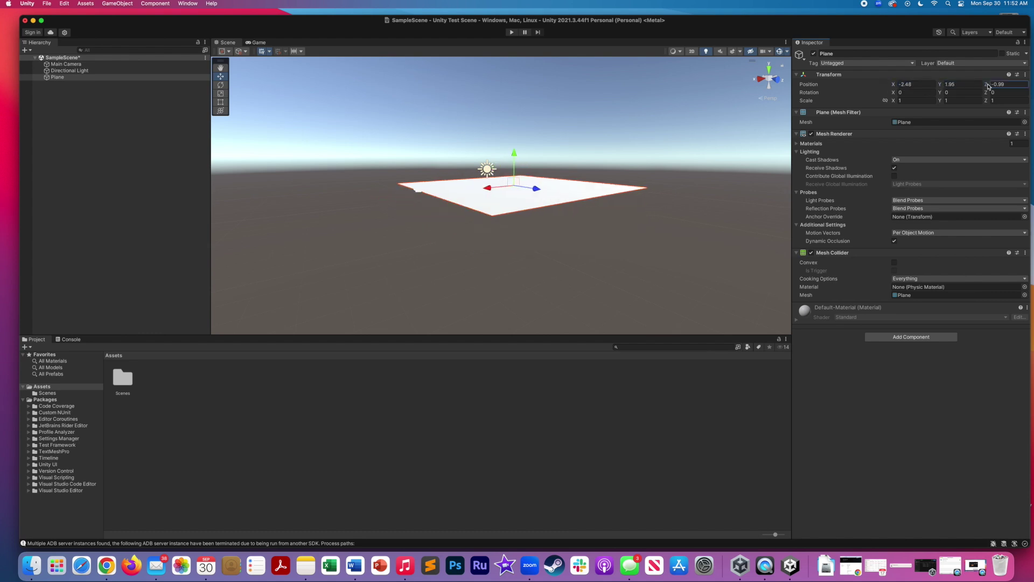
- Set the plane's position to 0 on the X, Y and Z axes
left_click(916, 84)
type("0")
key("Tab")
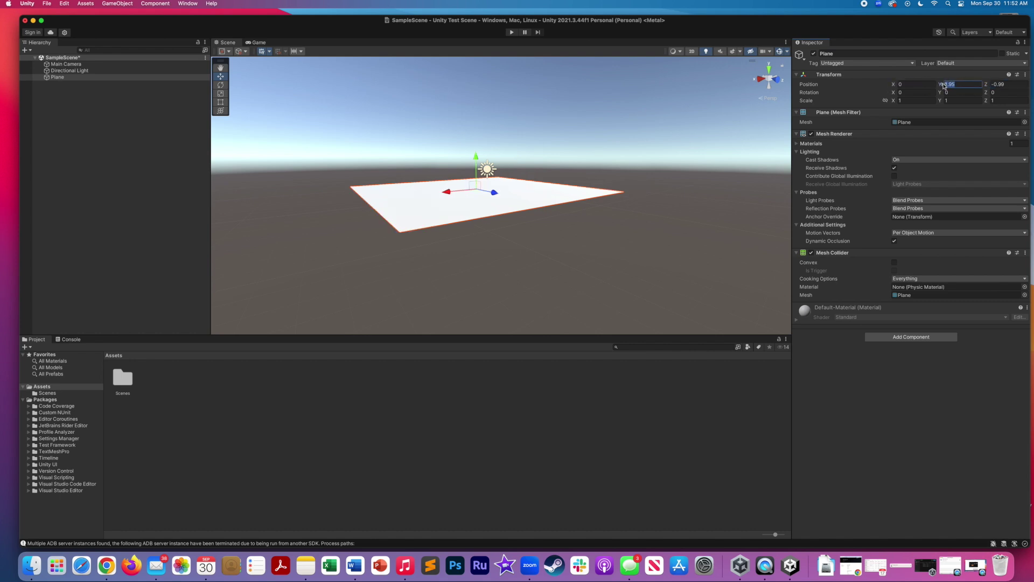
type("0")
key("Tab")
type("0")
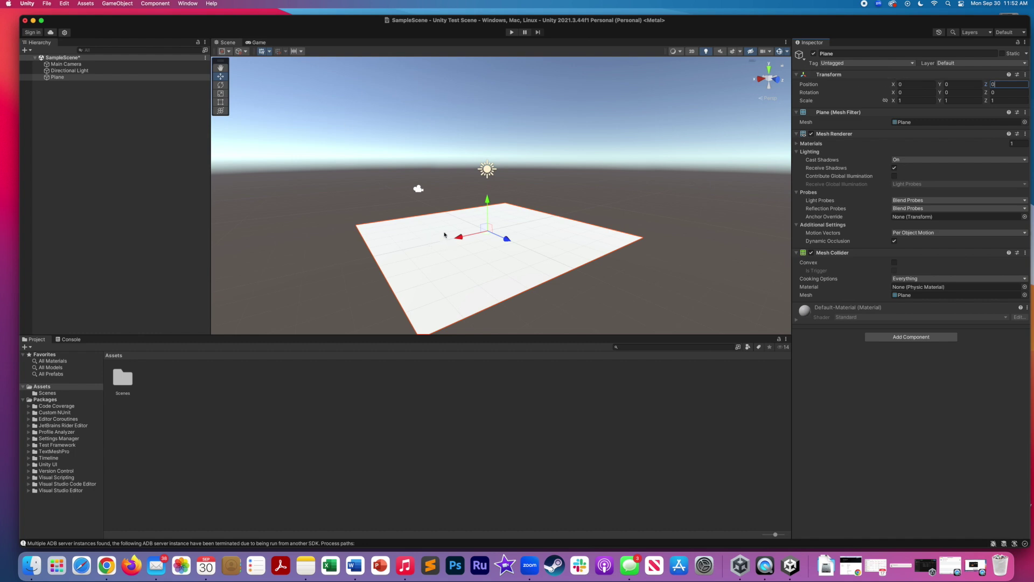
- Try tilting the plane freehand with the Rotate tool and reset its X and Z rotation to 0
left_click(220, 84)
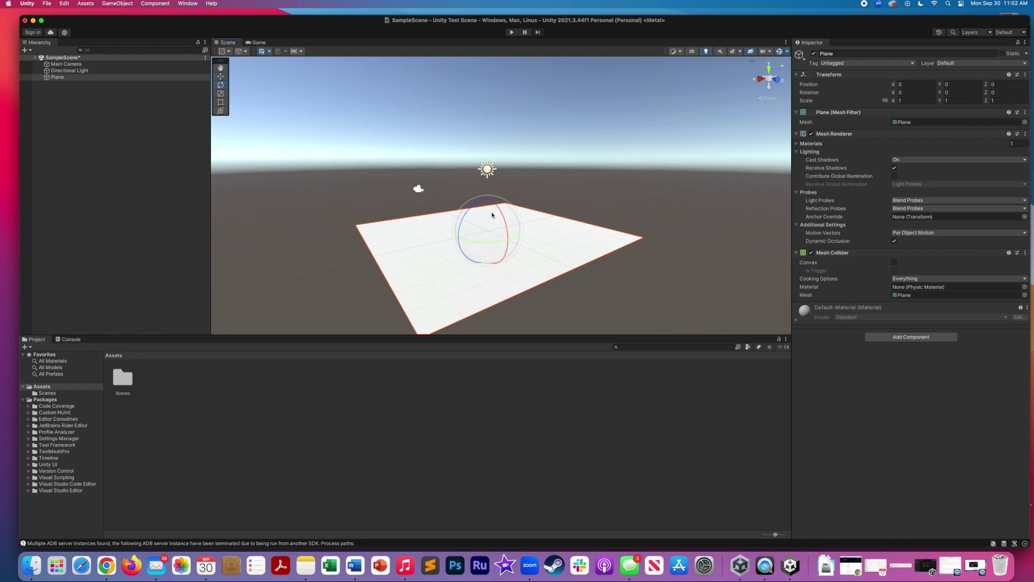
left_click_drag(506, 227, 464, 226)
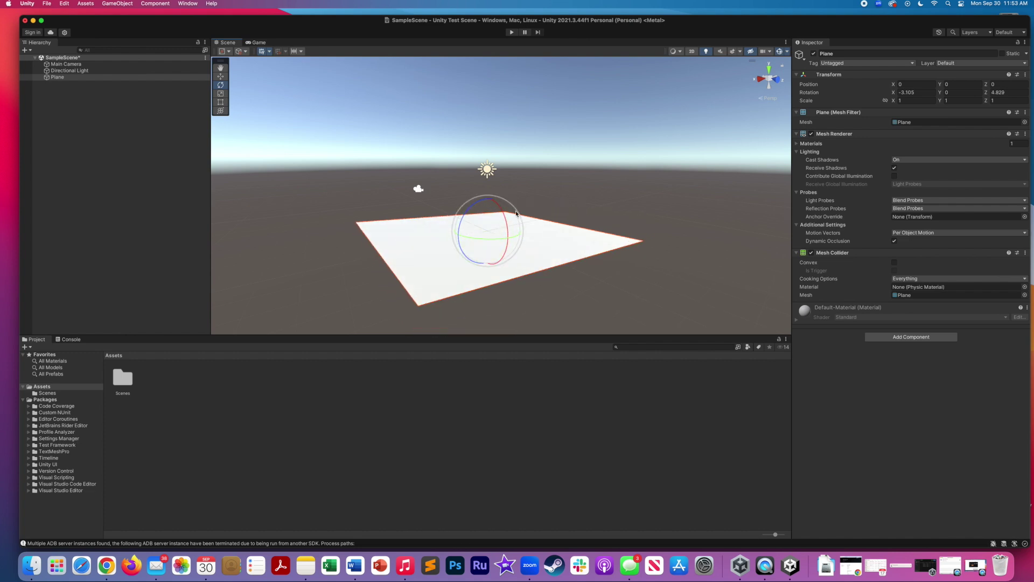
left_click(899, 93)
type("0")
left_click(944, 92)
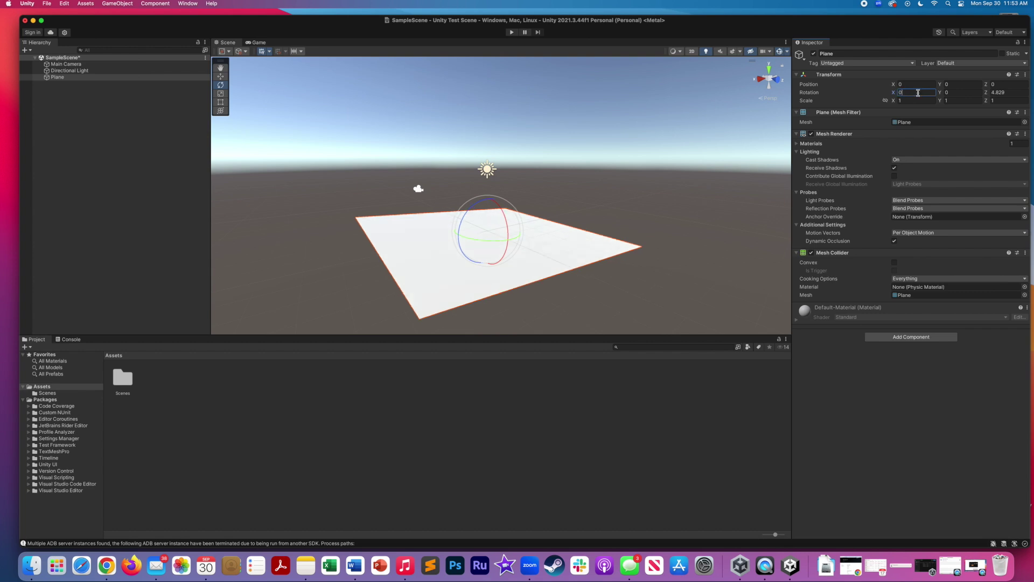
left_click(1008, 93)
type("0")
- Try scaling the plane to 2.5 on X, 1 on Y and 2.29 on Z
left_click(916, 101)
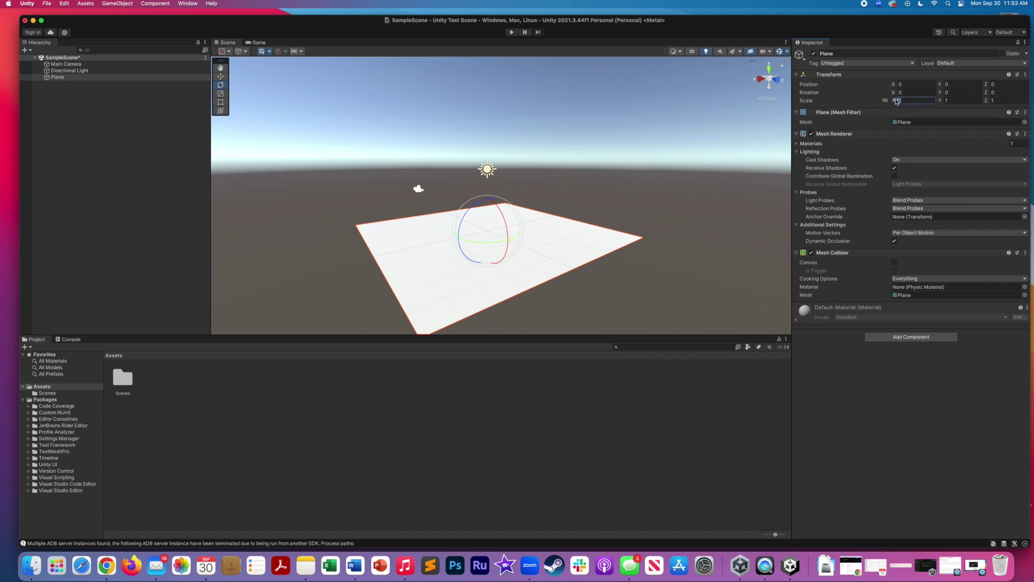
type("2.5")
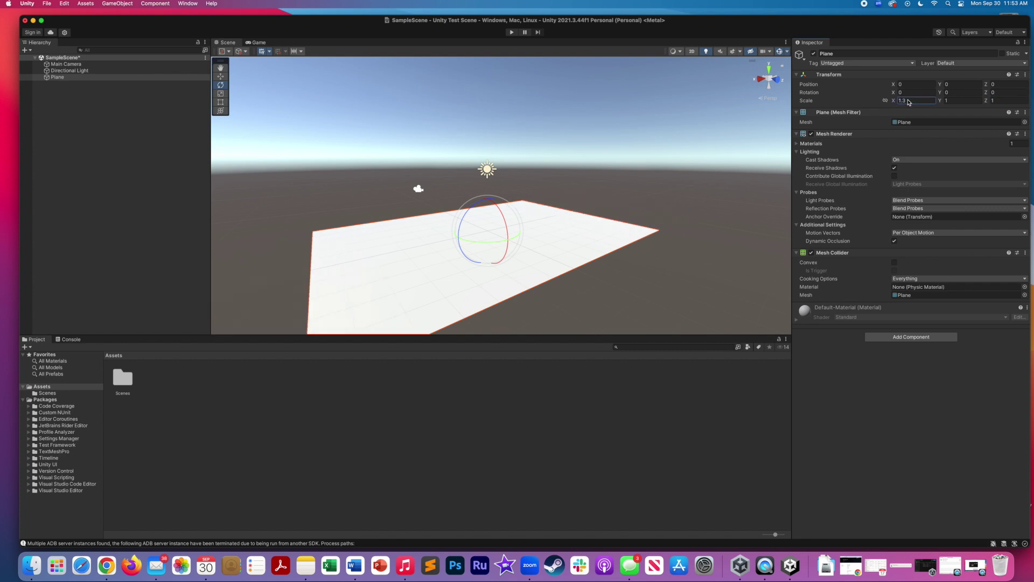
left_click(942, 102)
type("0.81")
left_click_drag(960, 101, 943, 101)
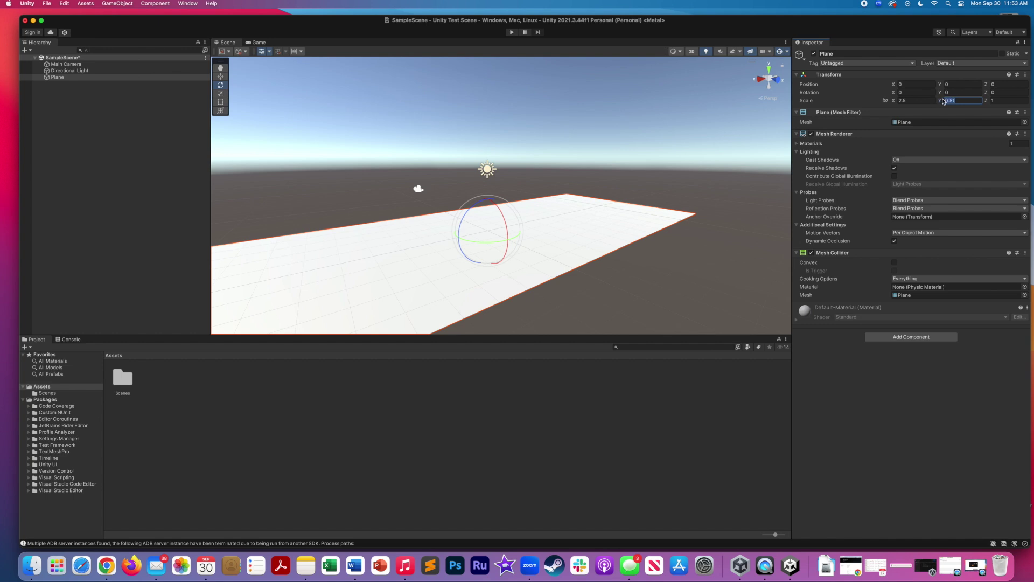
type("1")
left_click(996, 100)
type("1.5")
key("BackSpace")
key("BackSpace")
key("BackSpace")
type("2.29")
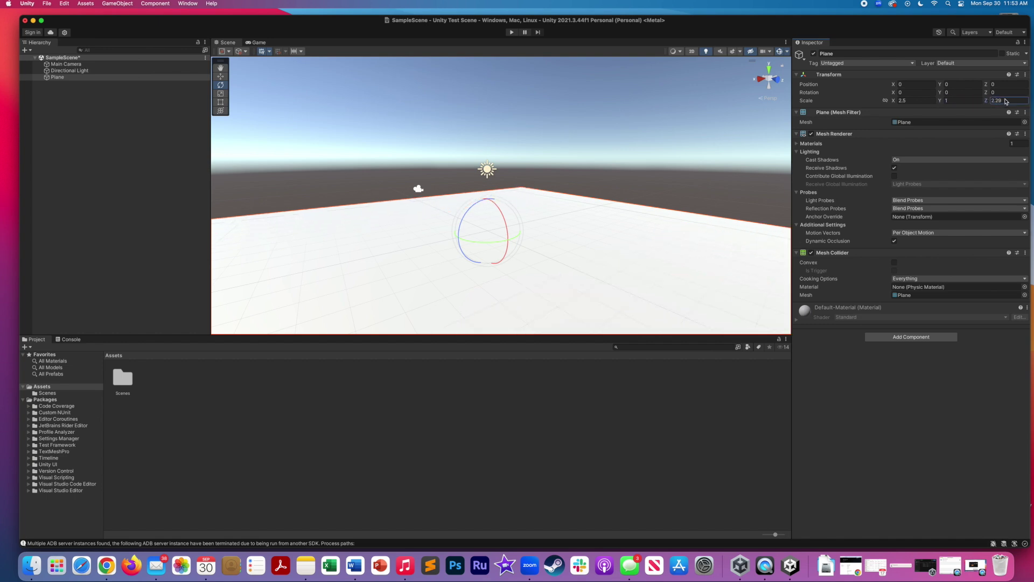
- Set the plane's scale to 10 on both the X and Z axes
left_click(912, 100)
type("10")
left_click(998, 100)
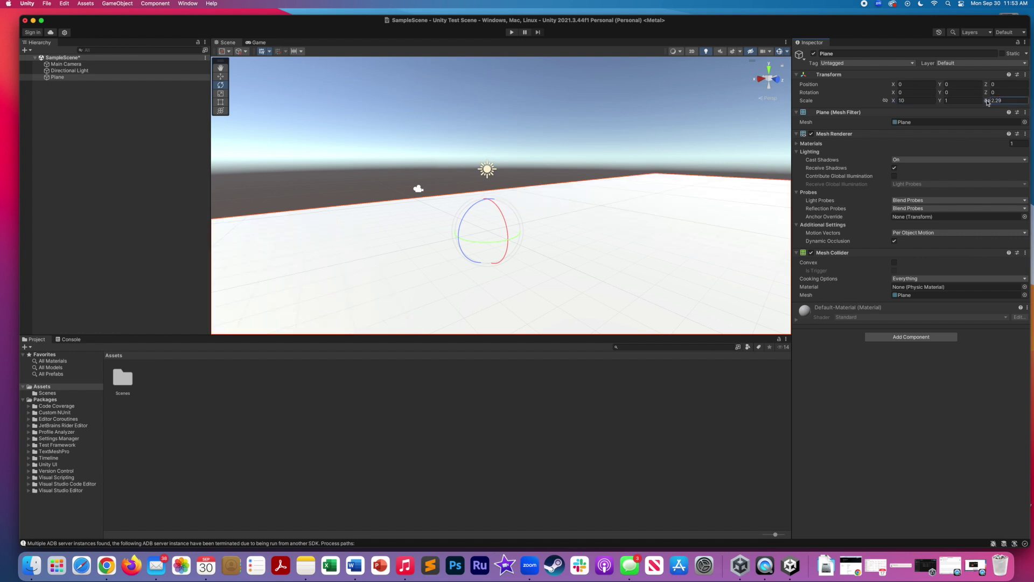
type("10")
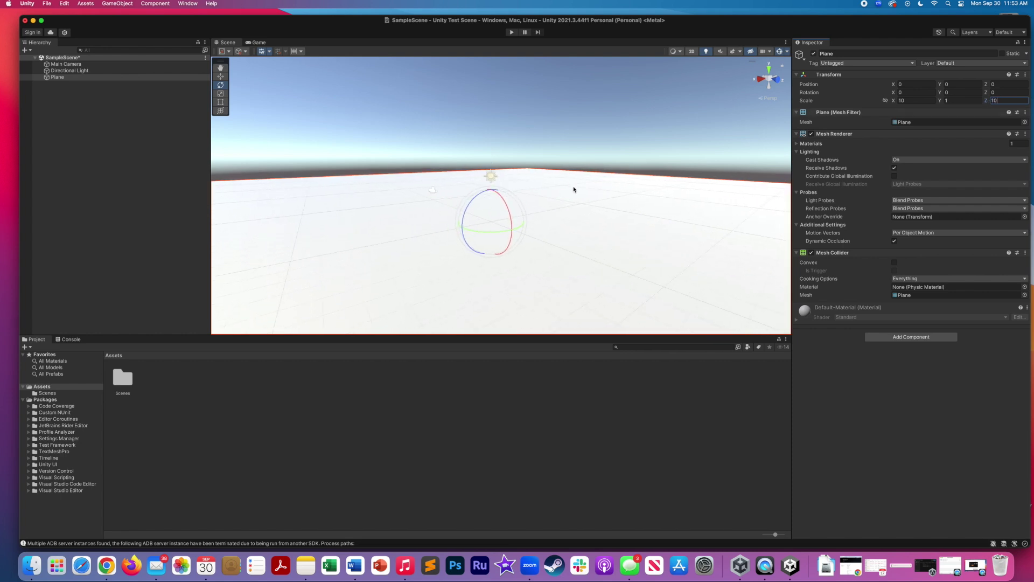
- Rename the plane in the hierarchy to "Floor" and frame it in the Scene view
left_click(185, 84)
left_click(60, 78)
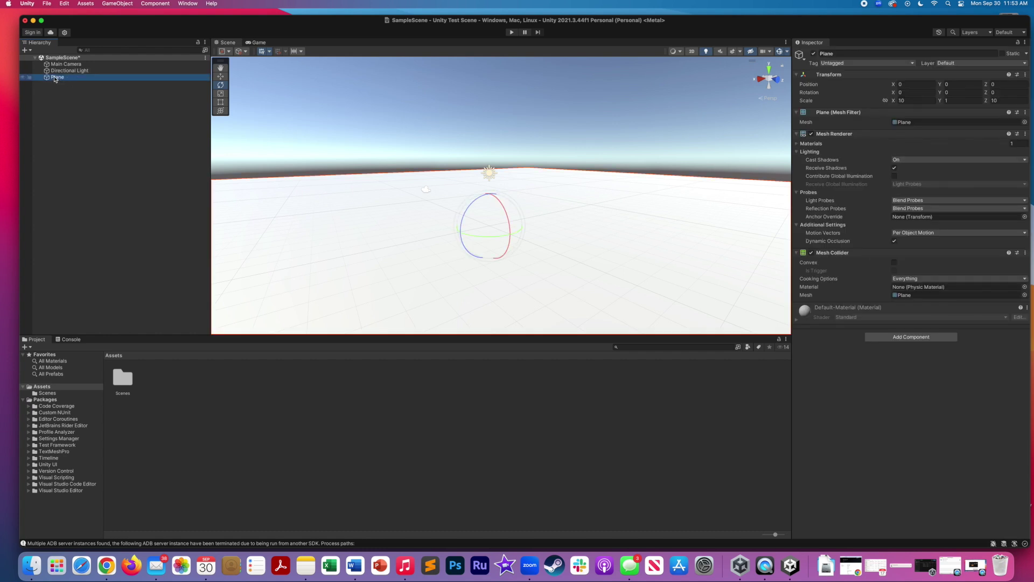
double_click(55, 78)
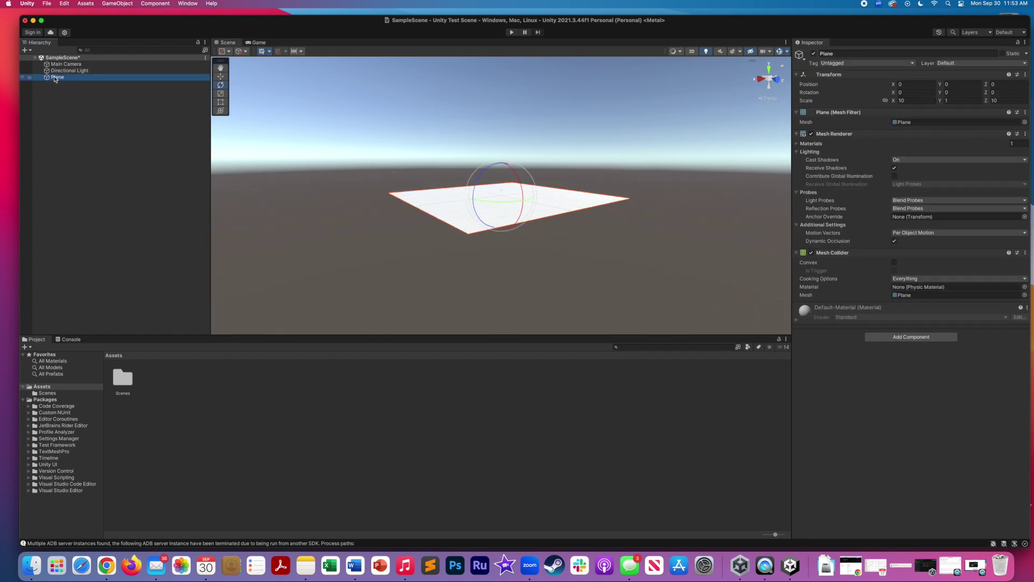
double_click(56, 79)
double_click(55, 78)
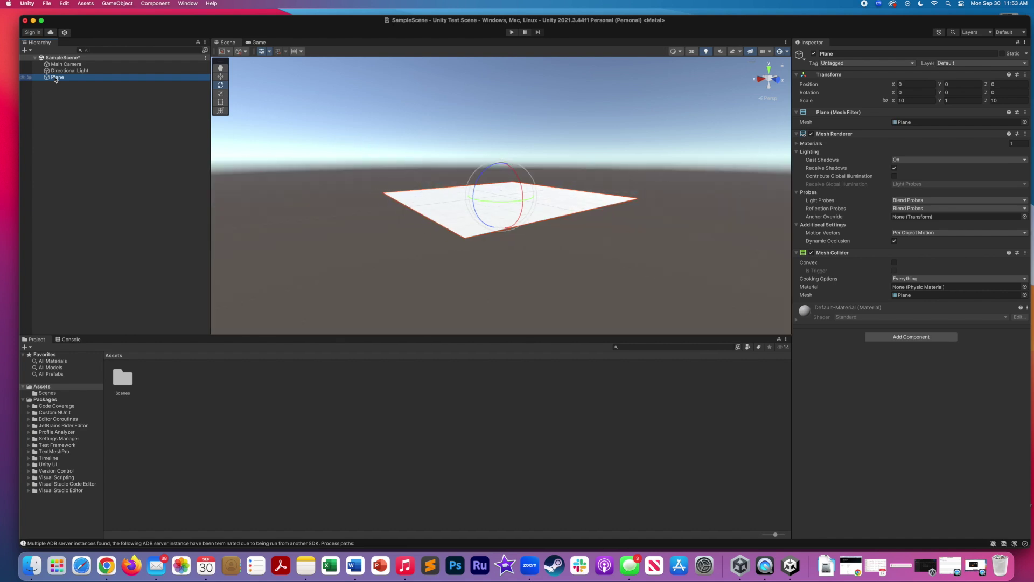
left_click(56, 78)
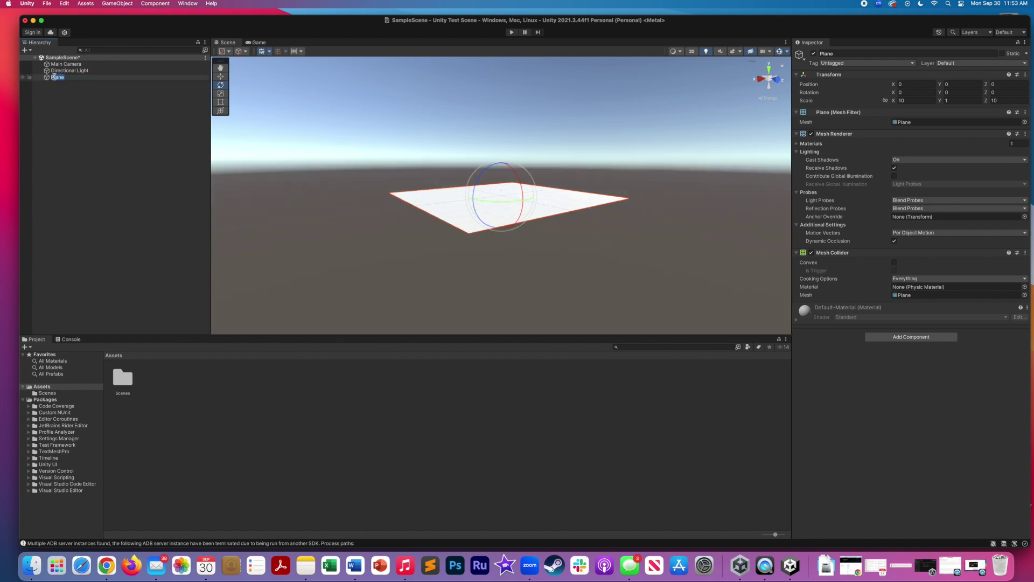
type("Floor")
key("Return")
left_click(63, 78)
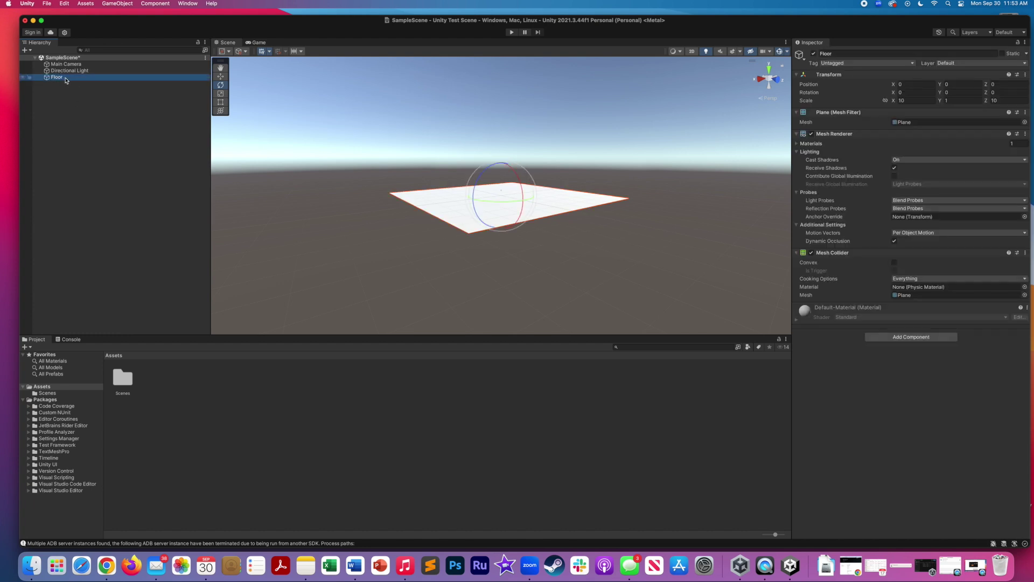
key("f")
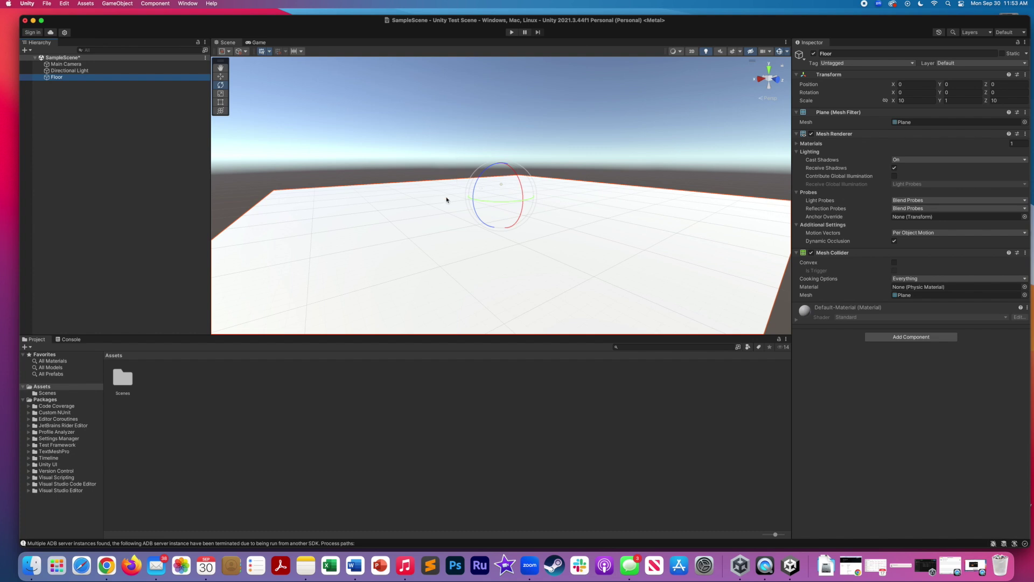
- Add a cube to the scene as a new 3D object
left_click(120, 71)
left_click(117, 79)
left_click(117, 103)
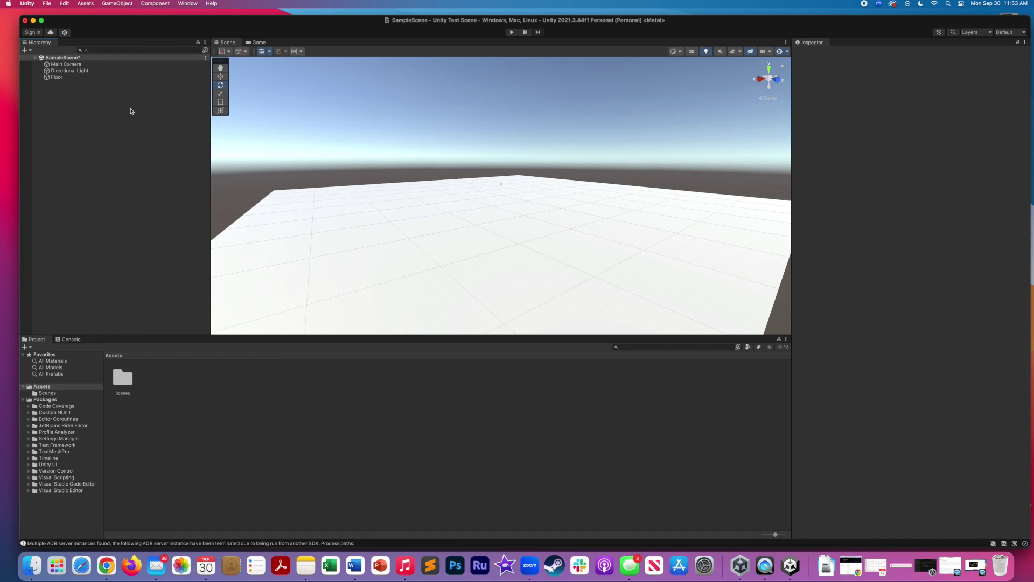
left_click(107, 3)
mouse_move(117, 44)
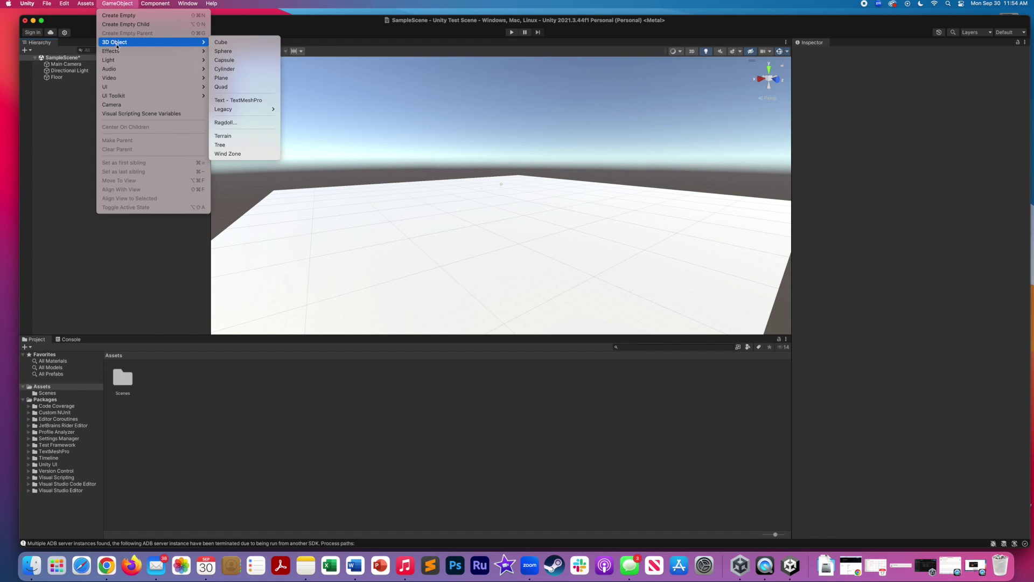
left_click(229, 43)
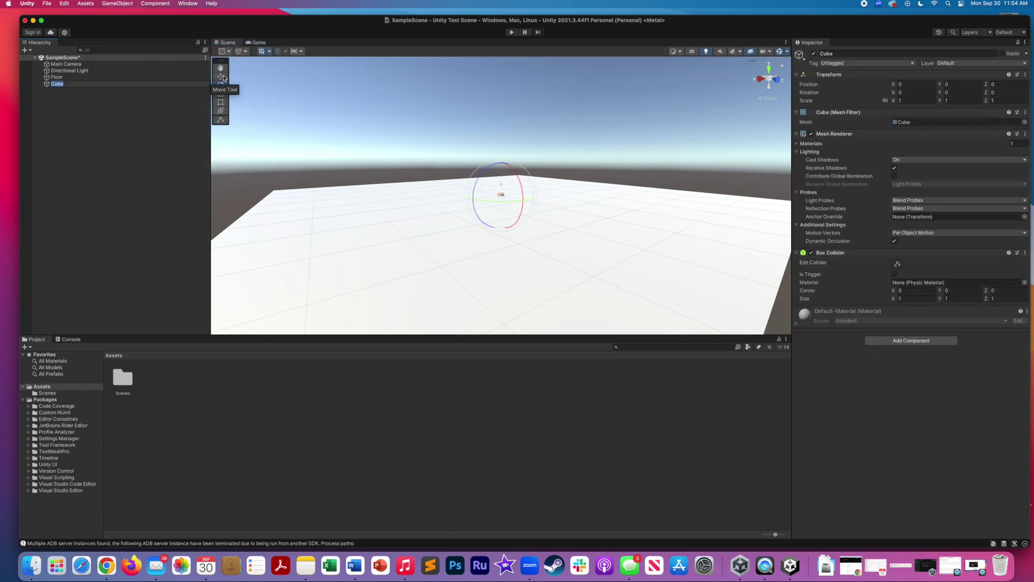
- Raise the cube above the floor with the Move tool to about X 0.16, Y 0.97, Z 0.64
scroll(513, 208, "up", 5)
scroll(514, 208, "up", 5)
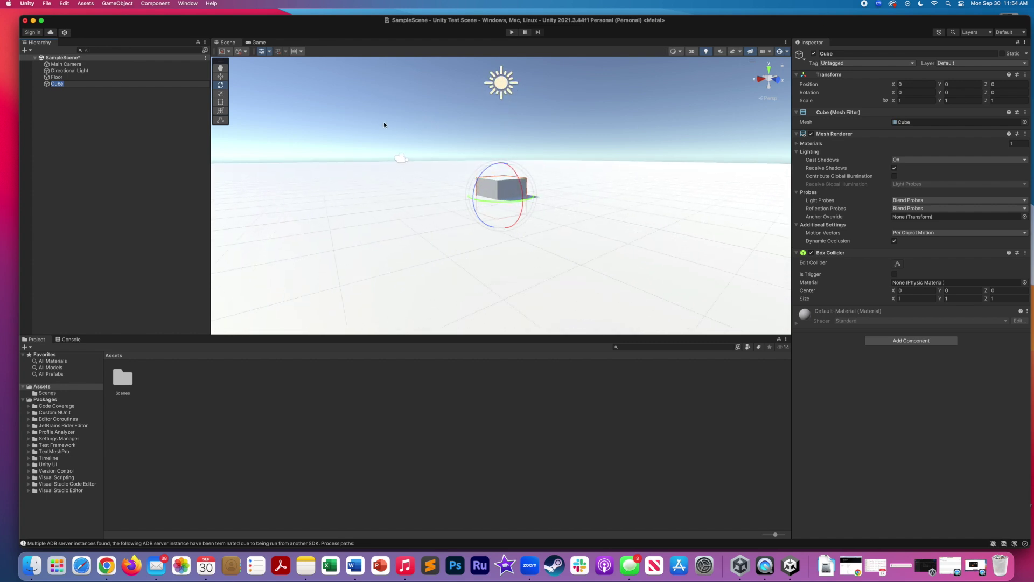
left_click(222, 77)
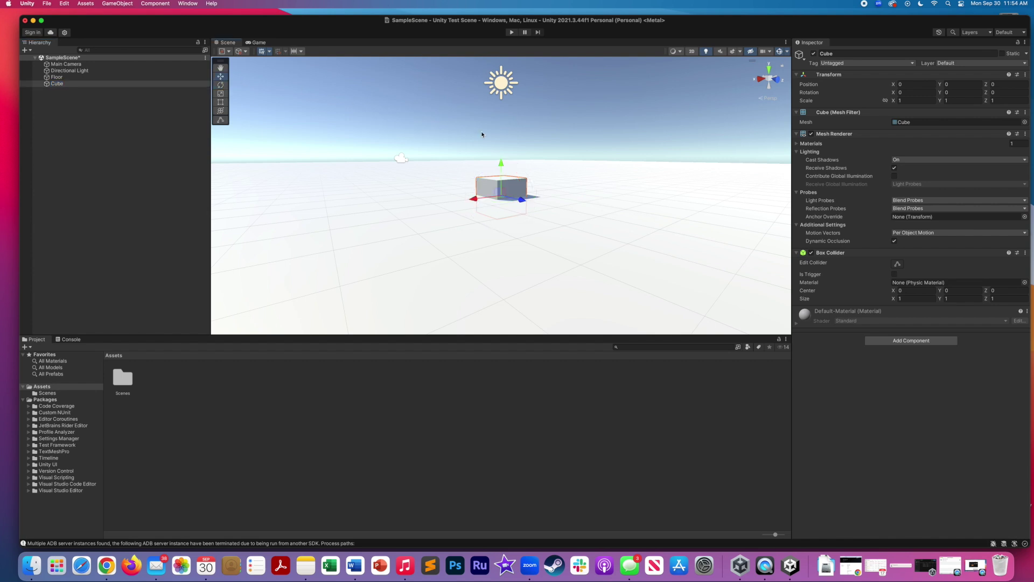
left_click_drag(507, 167, 515, 117)
left_click(518, 100)
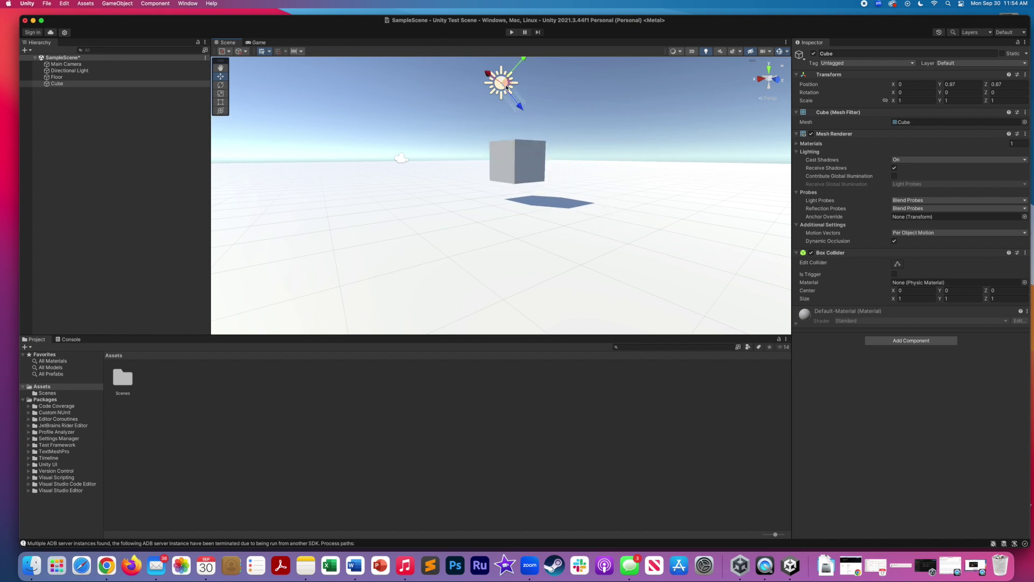
left_click(522, 153)
left_click_drag(501, 162, 537, 163)
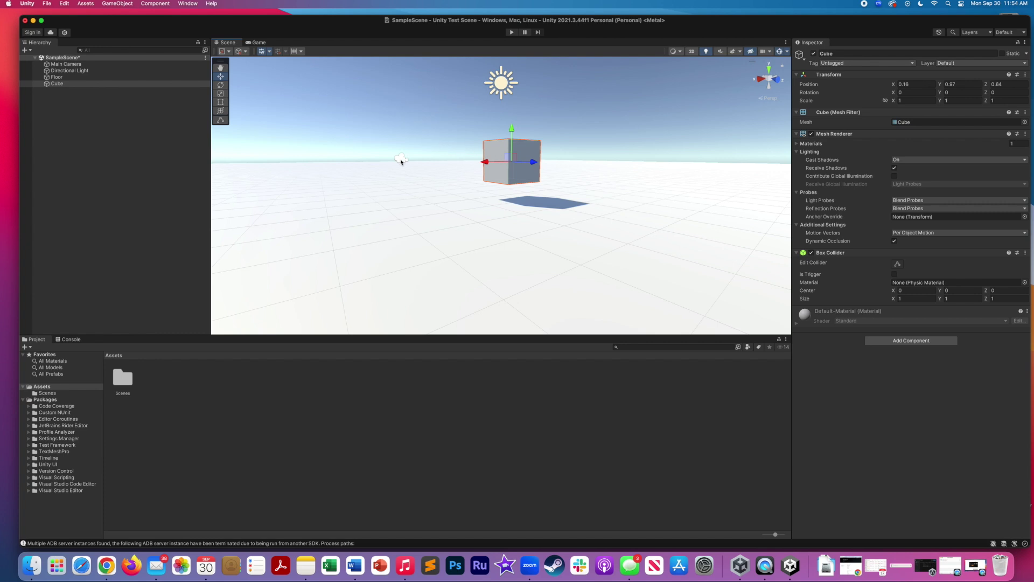
- Check the Main Camera's preview and the Game view, and nudge the cube along Z to about 0.54
left_click(401, 160)
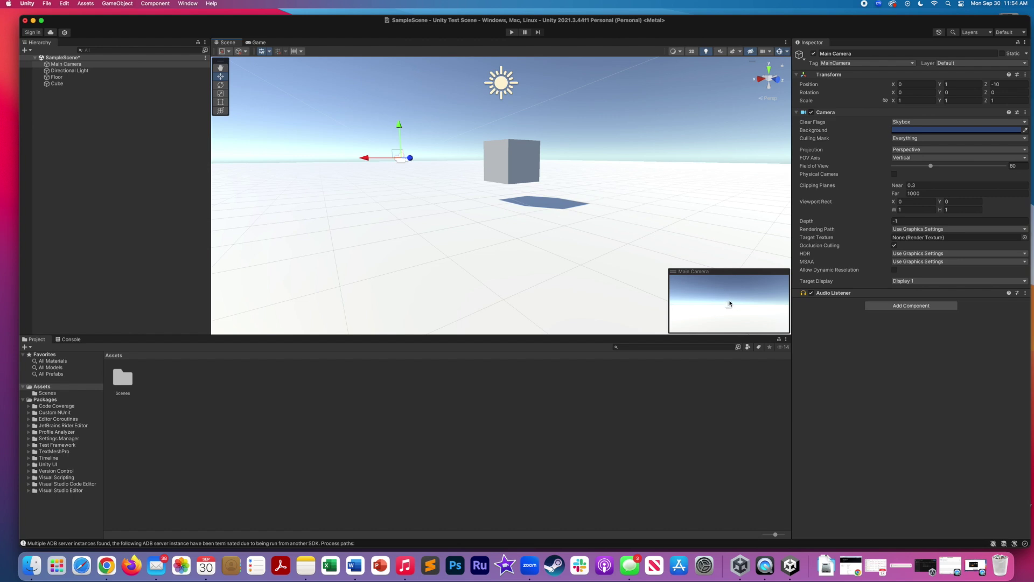
left_click(260, 42)
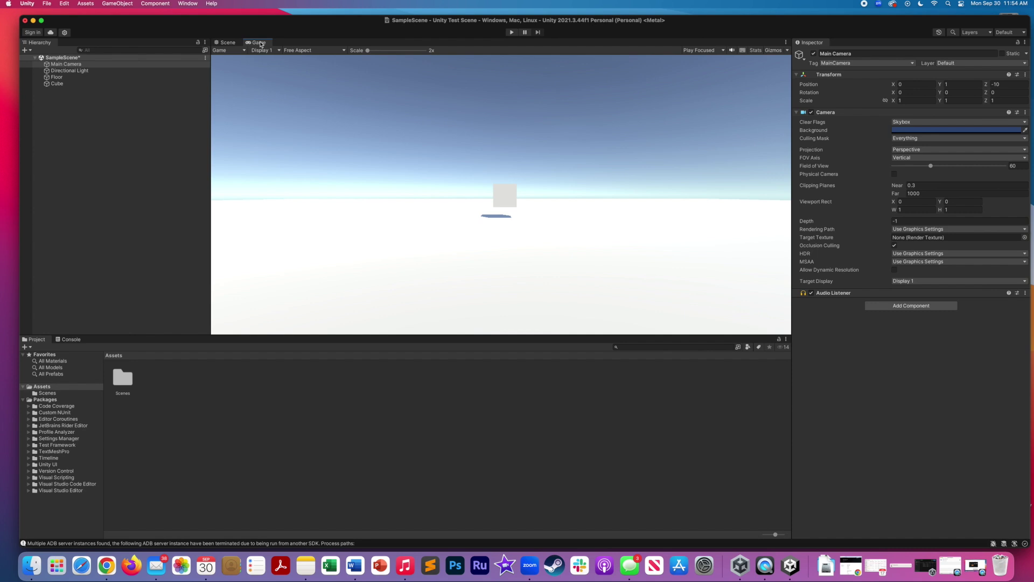
left_click(226, 43)
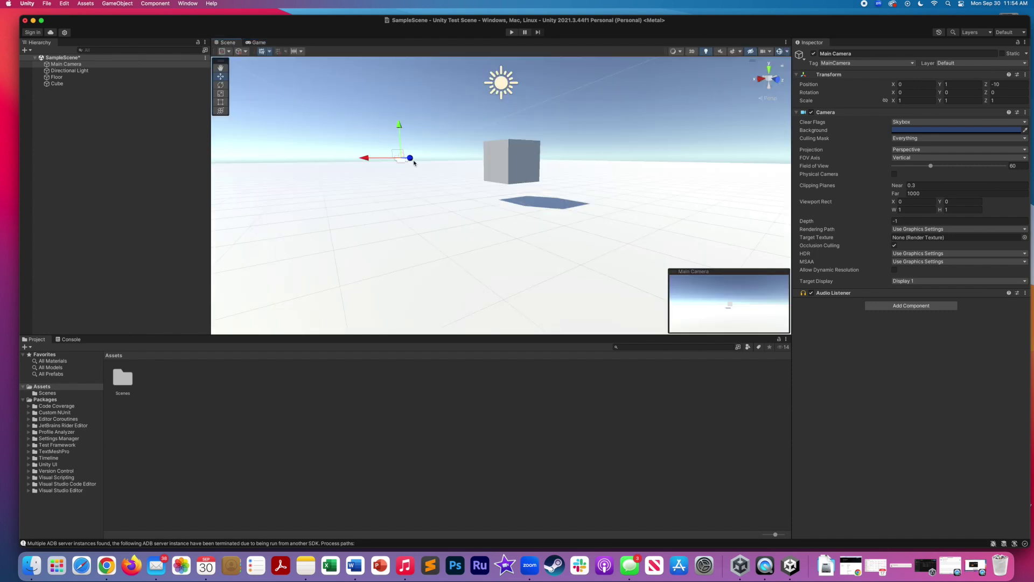
left_click(516, 165)
left_click_drag(531, 163, 528, 162)
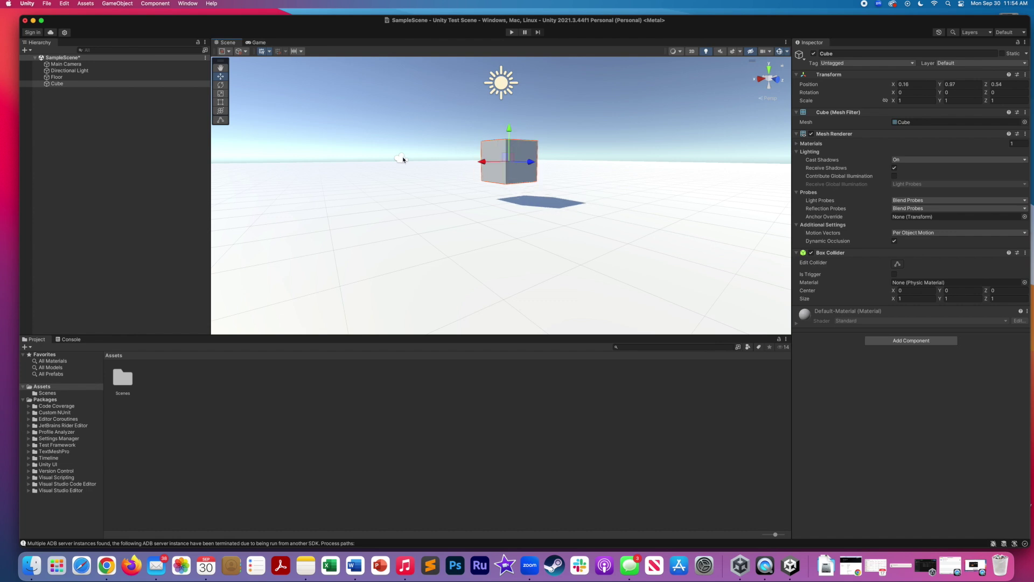
- Move the Main Camera with the Move tool to about X 0.94, Y 0.94, Z -8.14
left_click(401, 159)
left_click_drag(388, 166, 450, 194, "alt")
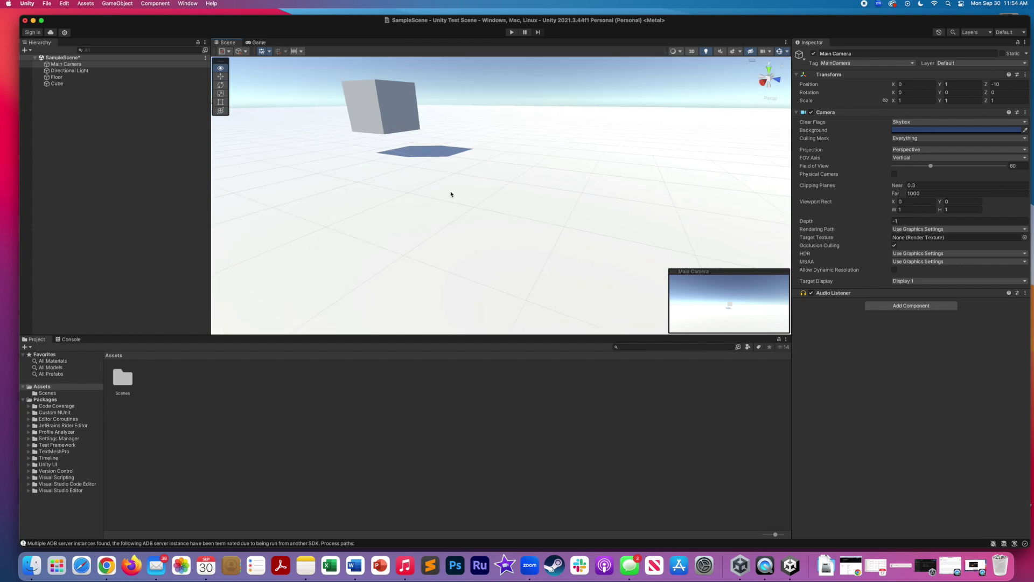
left_click_drag(267, 106, 479, 159)
left_click(220, 76)
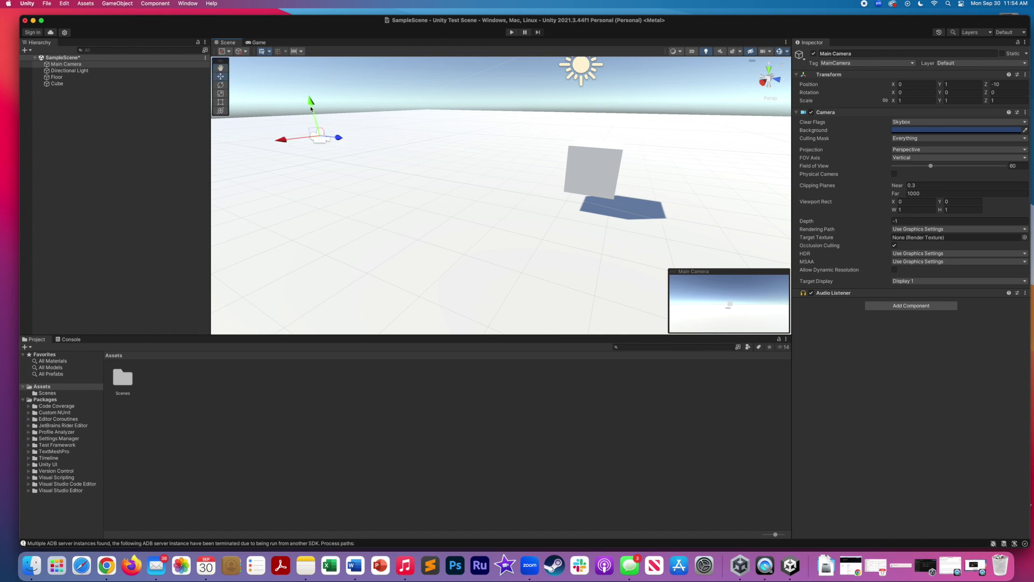
left_click_drag(322, 135, 293, 180)
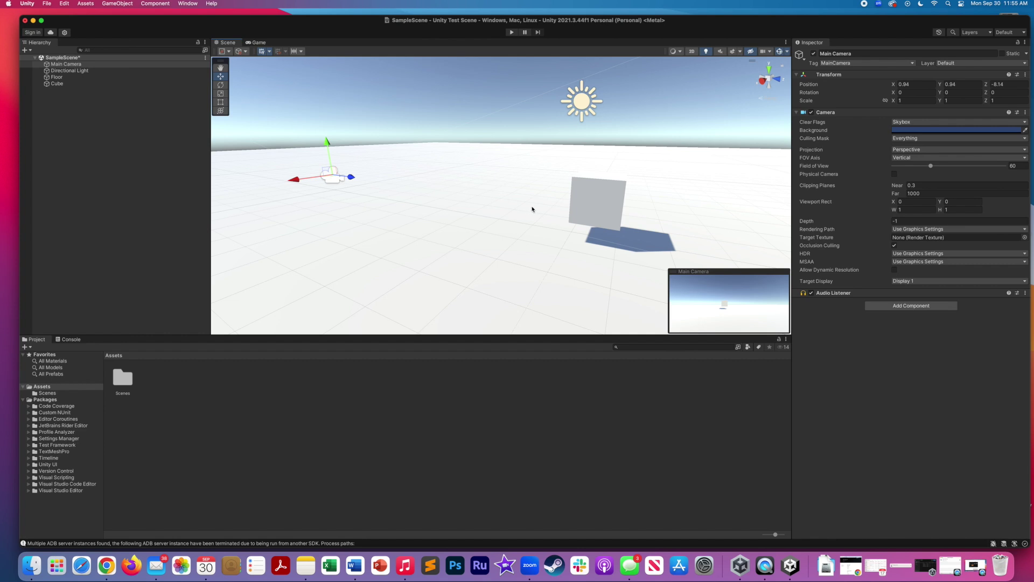
- Select the cube and examine its components in the Inspector, including the Box Collider
left_click(597, 198)
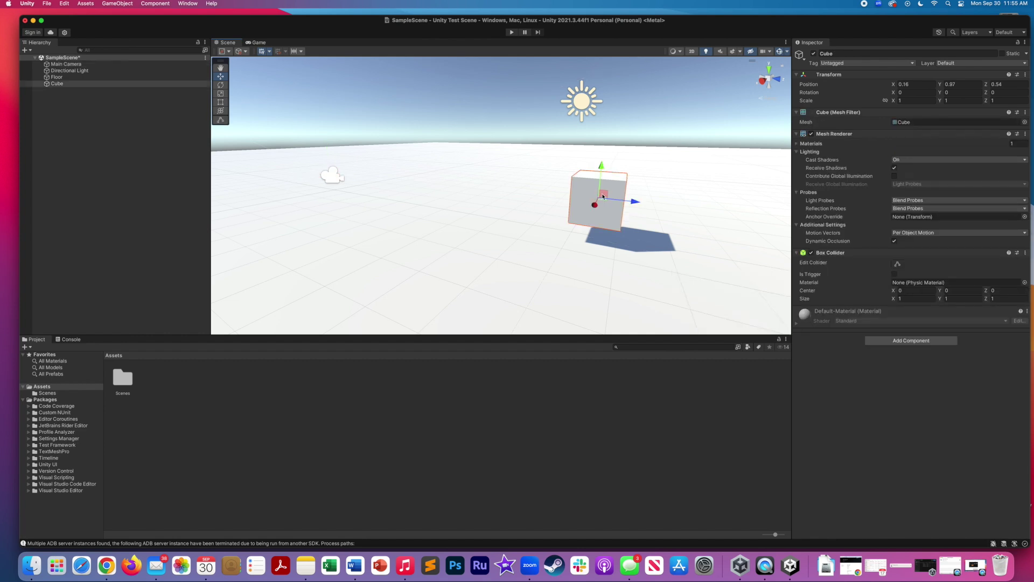
mouse_move(538, 178)
left_mouse_down("alt")
mouse_move(471, 161)
mouse_move(542, 172)
left_mouse_up("alt")
scroll(431, 194, "down", 3)
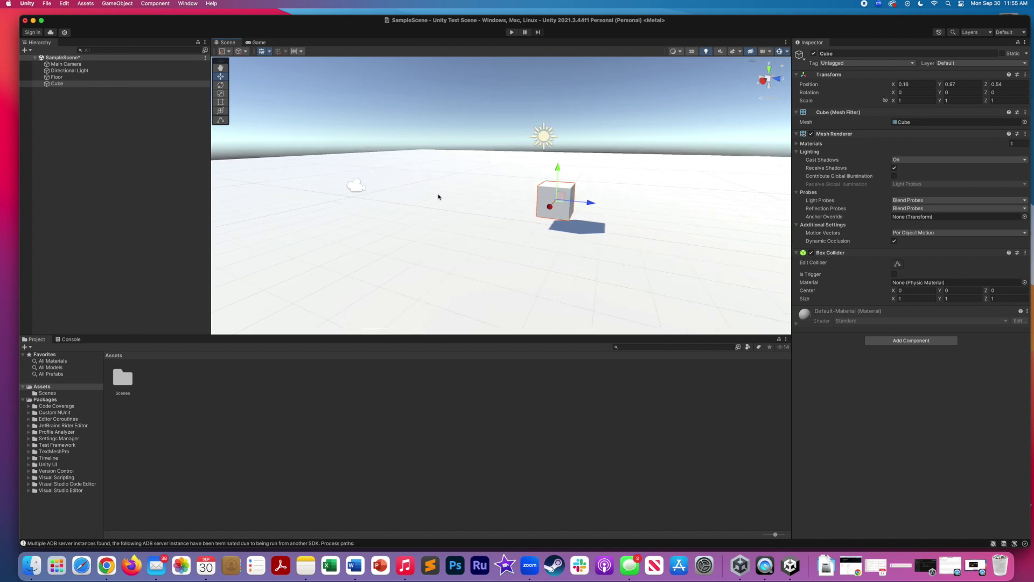
scroll(439, 197, "up", 2)
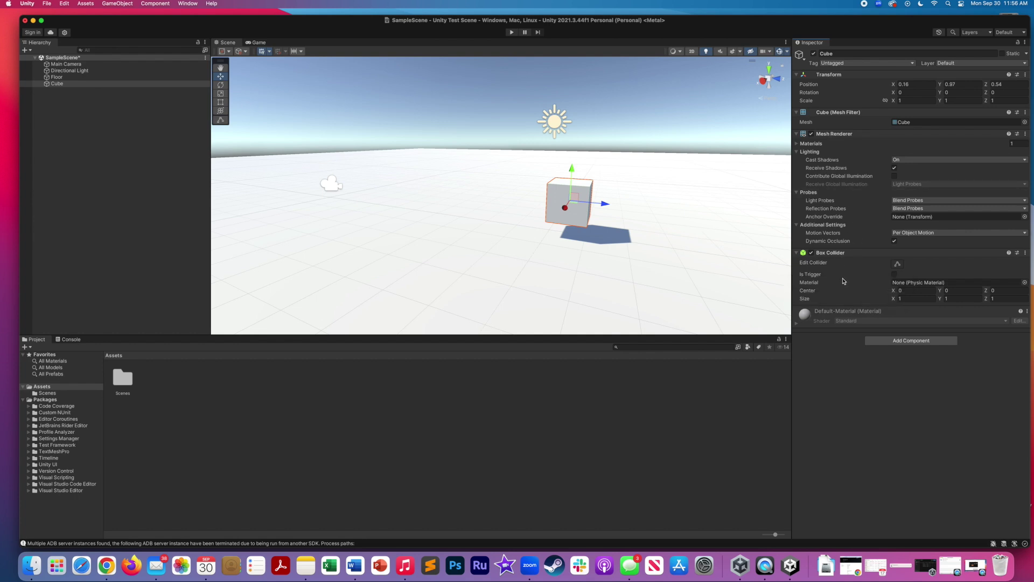
left_click(156, 129)
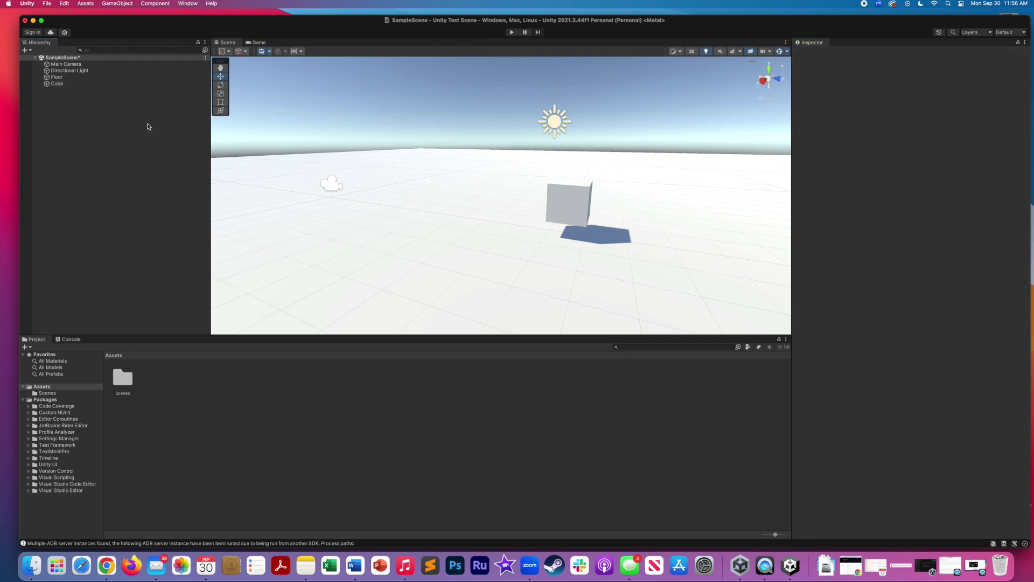
left_click(129, 4)
mouse_move(125, 52)
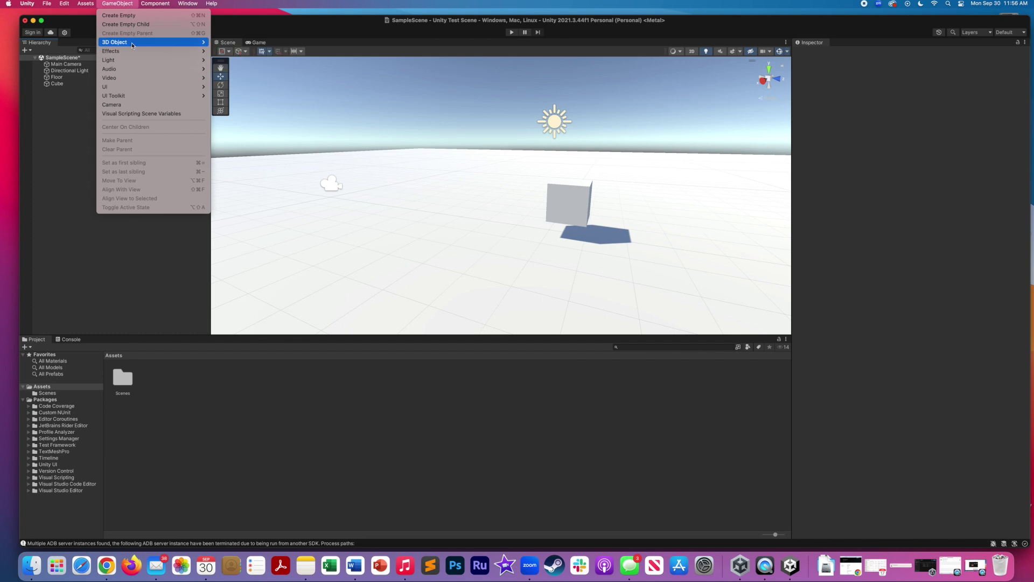
left_click(225, 42)
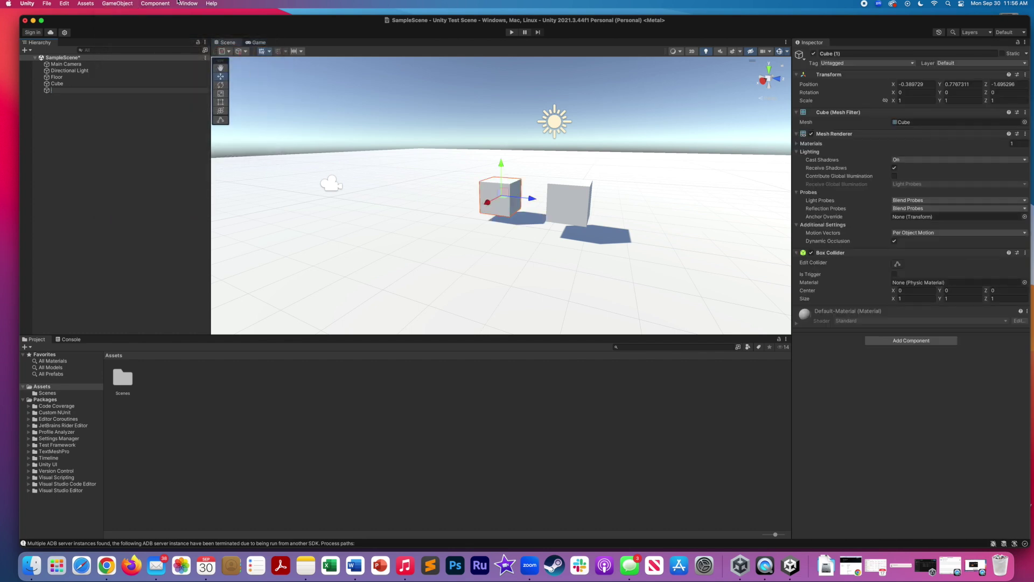
left_click(64, 83)
left_click(63, 90)
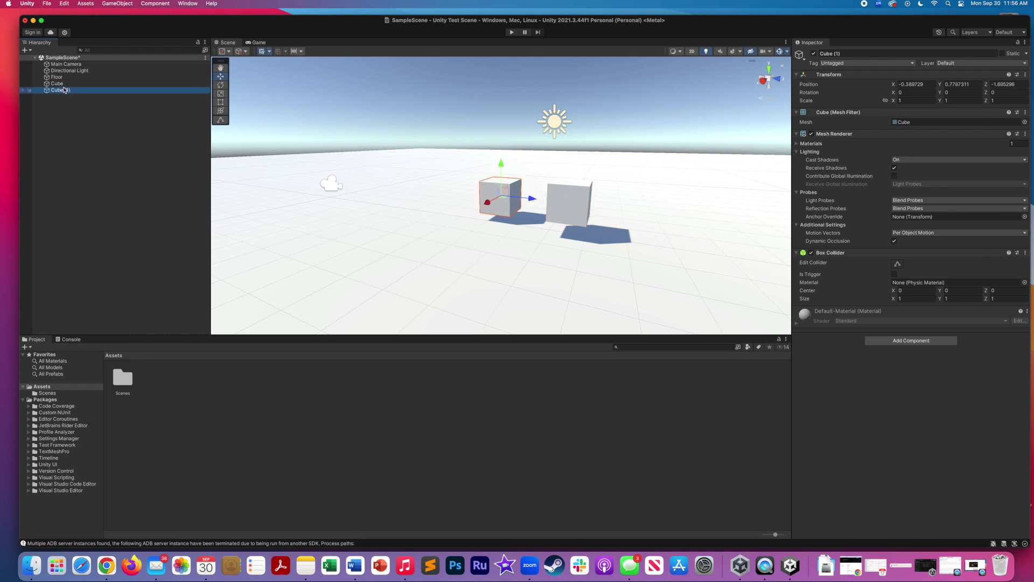
right_click(65, 90)
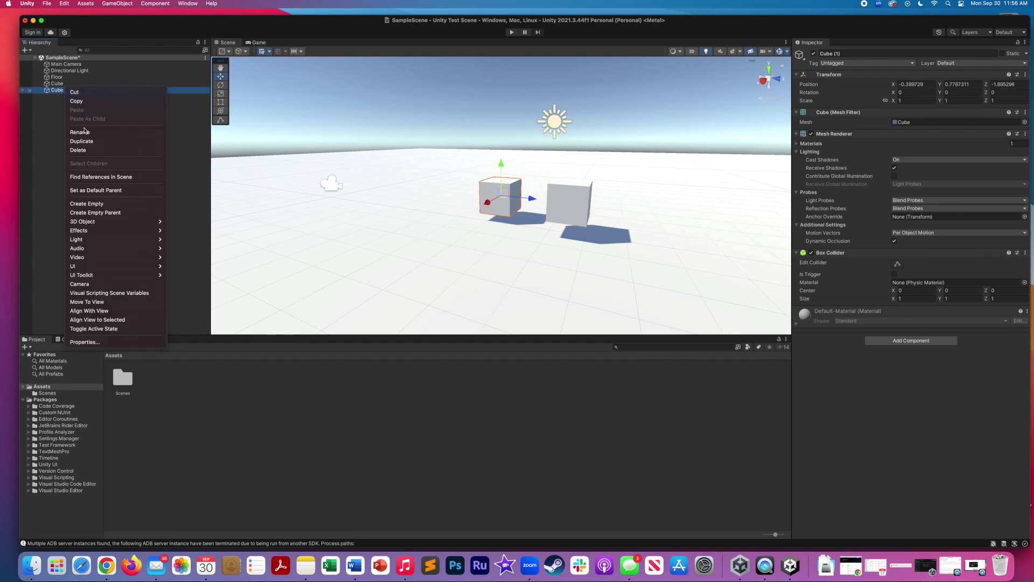
left_click(88, 150)
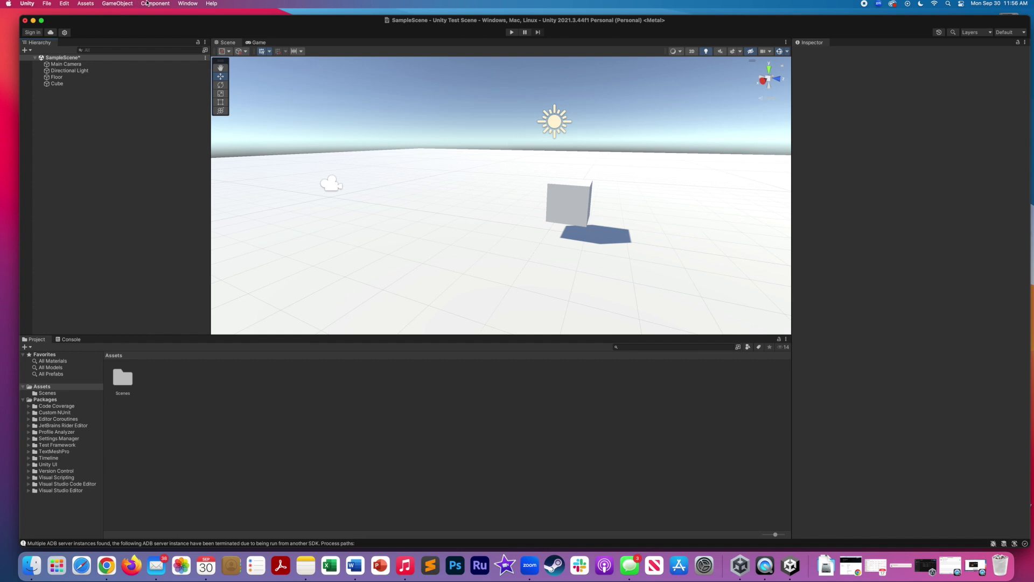
- Add a sphere to the scene as a new 3D object
left_click(116, 4)
mouse_move(127, 45)
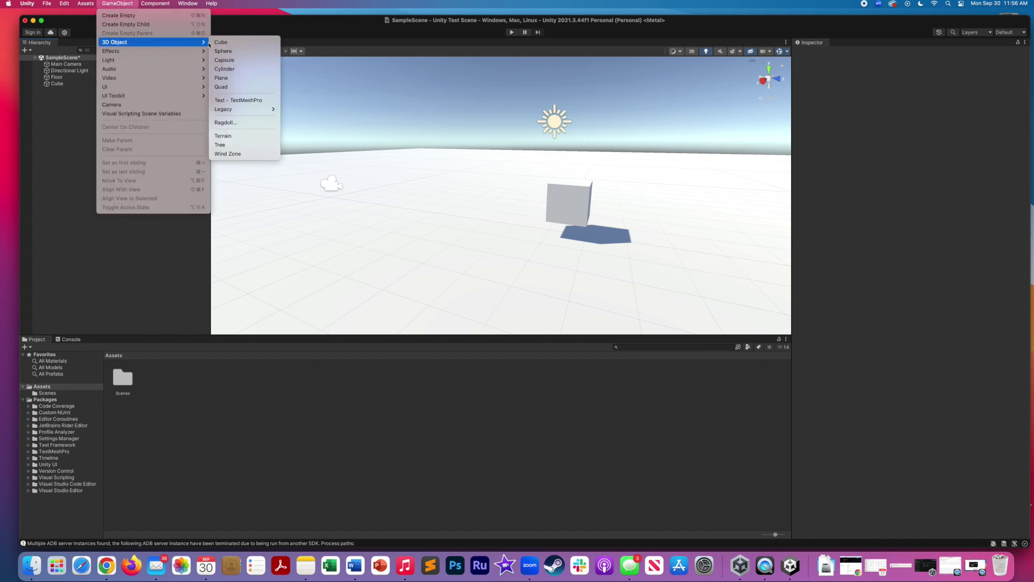
left_click(223, 51)
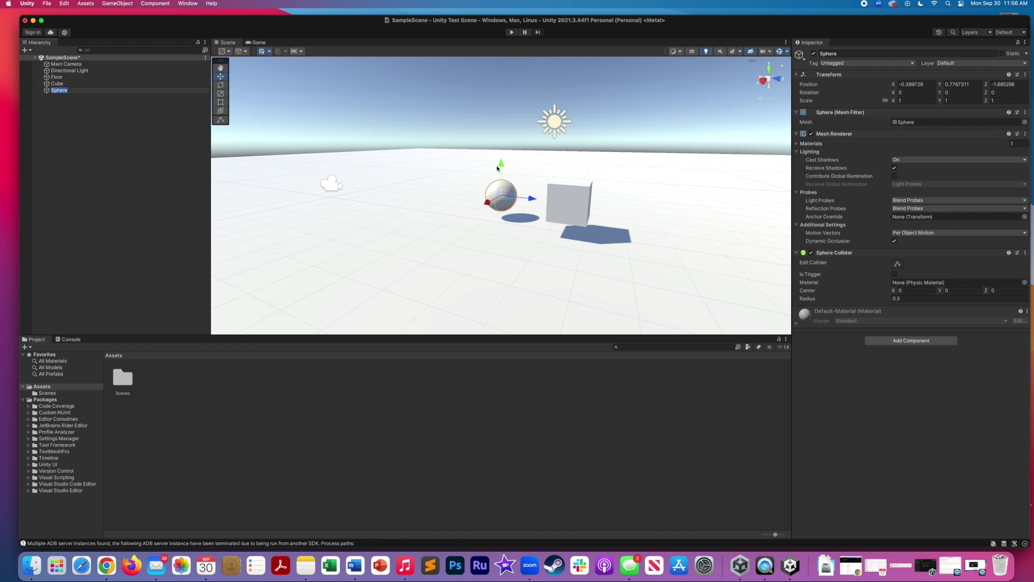
- Look at the sphere and cube in the Game view, and run and stop the scene in Play mode
left_click(259, 43)
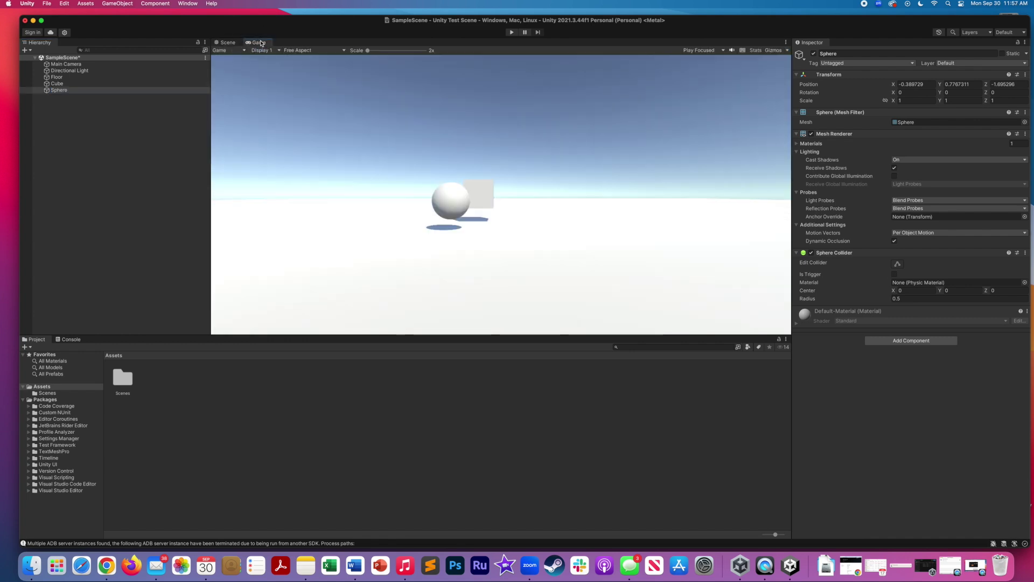
left_click(227, 42)
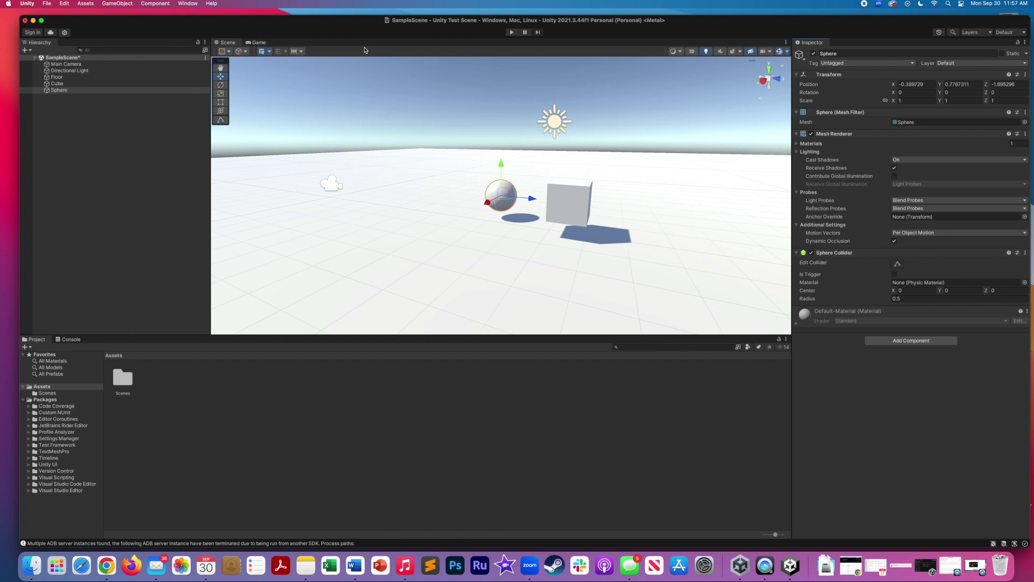
left_click(512, 32)
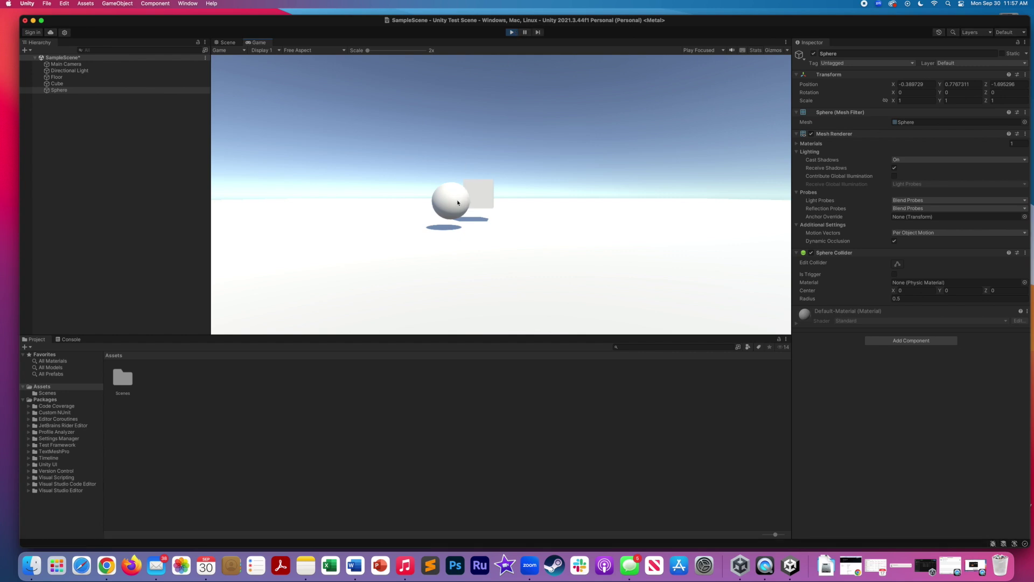
left_click(512, 32)
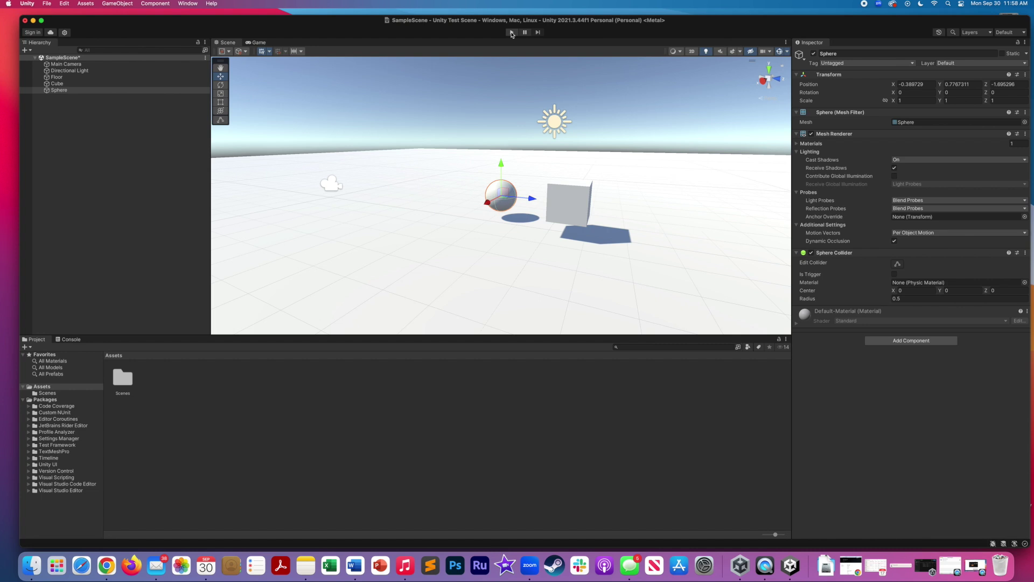
- Add a Rigidbody physics component to the sphere
scroll(510, 215, "down", 5)
scroll(511, 216, "up", 5)
scroll(510, 216, "down", 1)
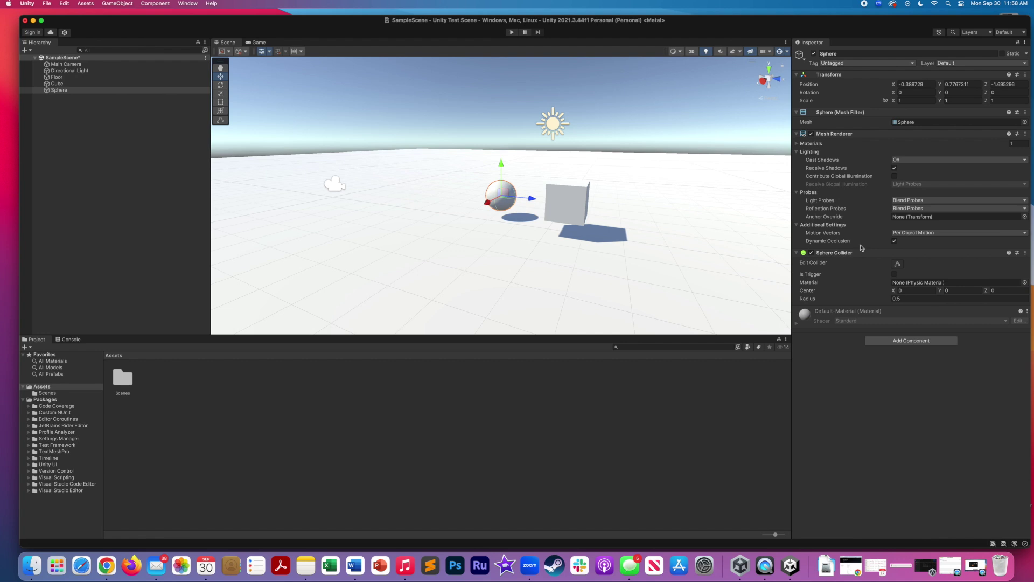
left_click(909, 343)
left_click(894, 434)
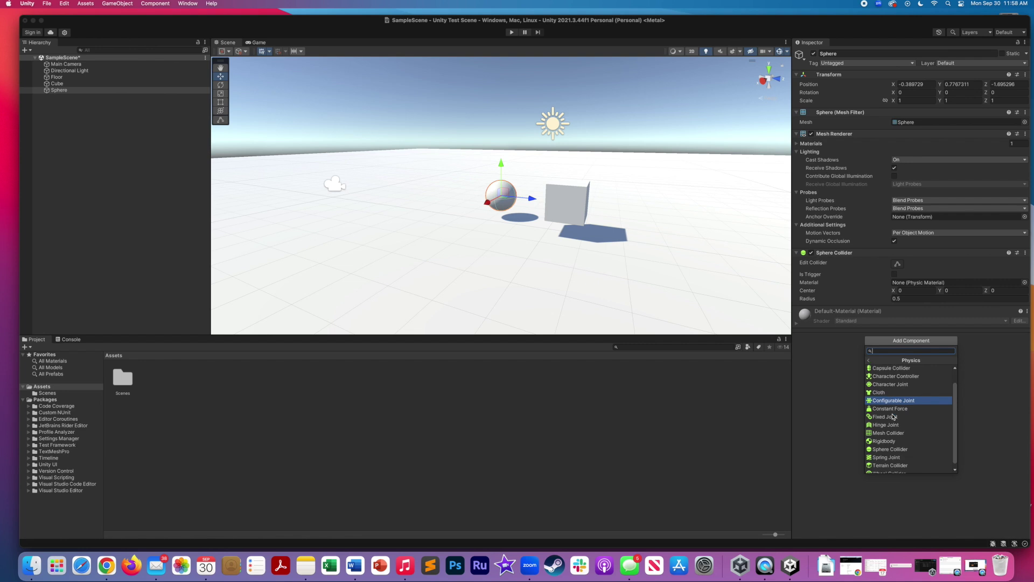
left_click(888, 441)
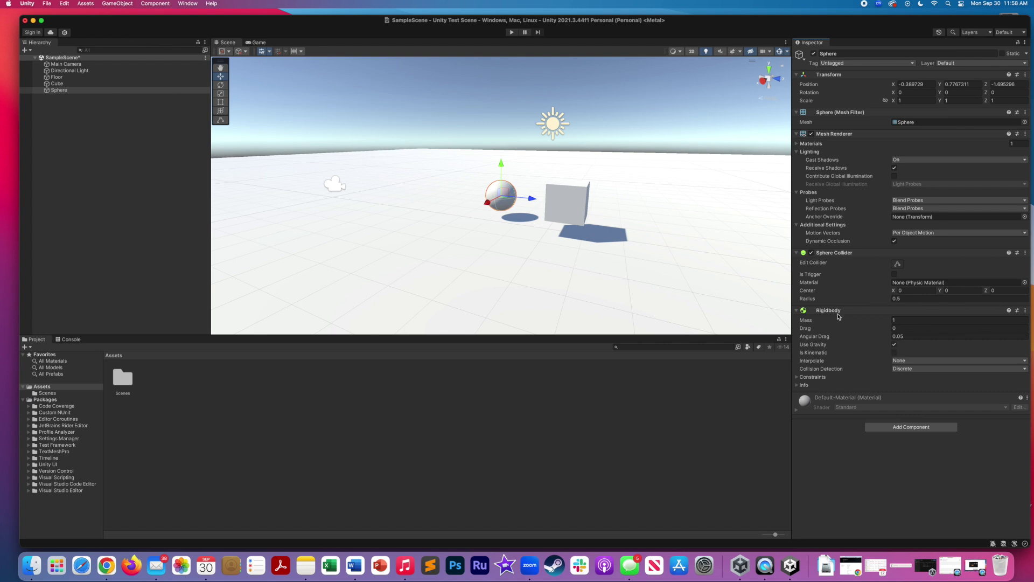
- Play the scene to test how the sphere behaves with its Rigidbody, and stop Play mode
left_click(87, 90)
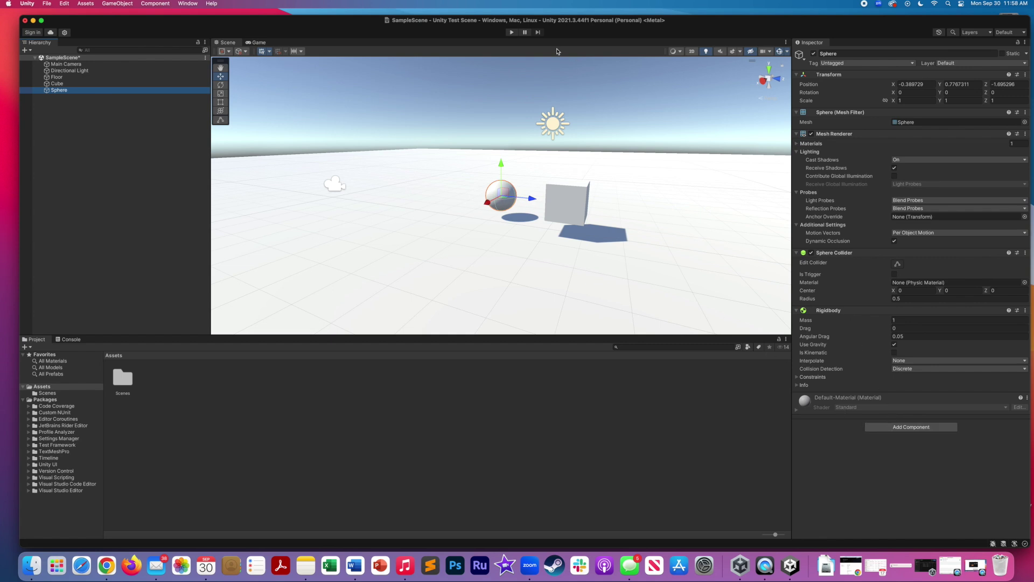
left_click(512, 33)
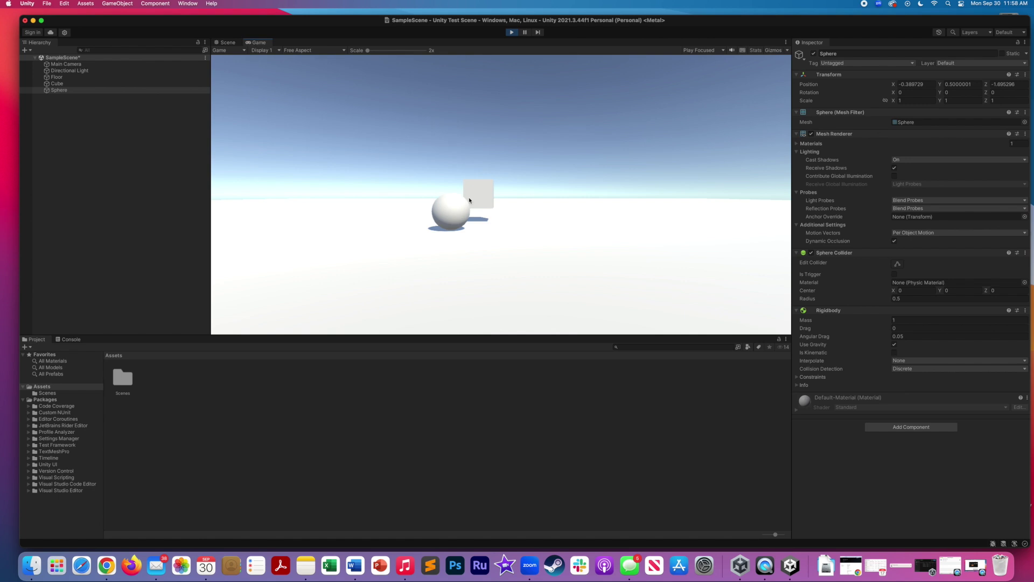
left_click(512, 33)
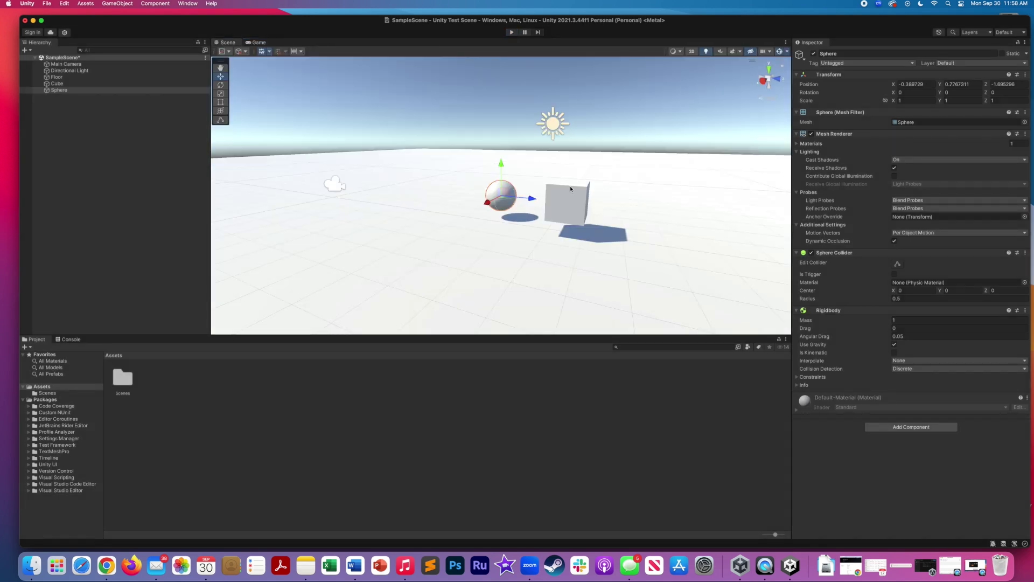
- Add a Rigidbody physics component to the cube and raise the cube to about Y 2.17
left_click(565, 199)
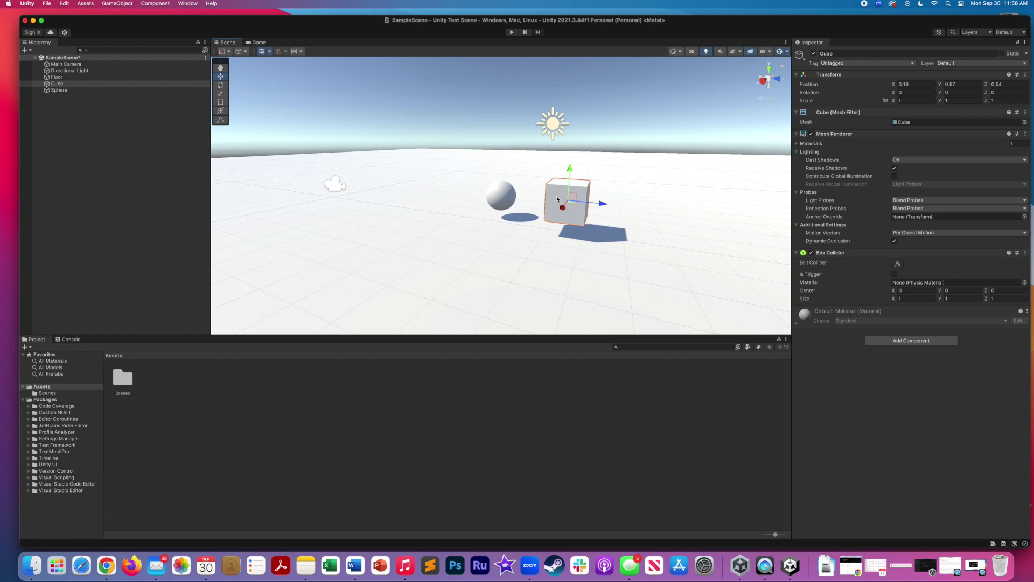
left_click(898, 342)
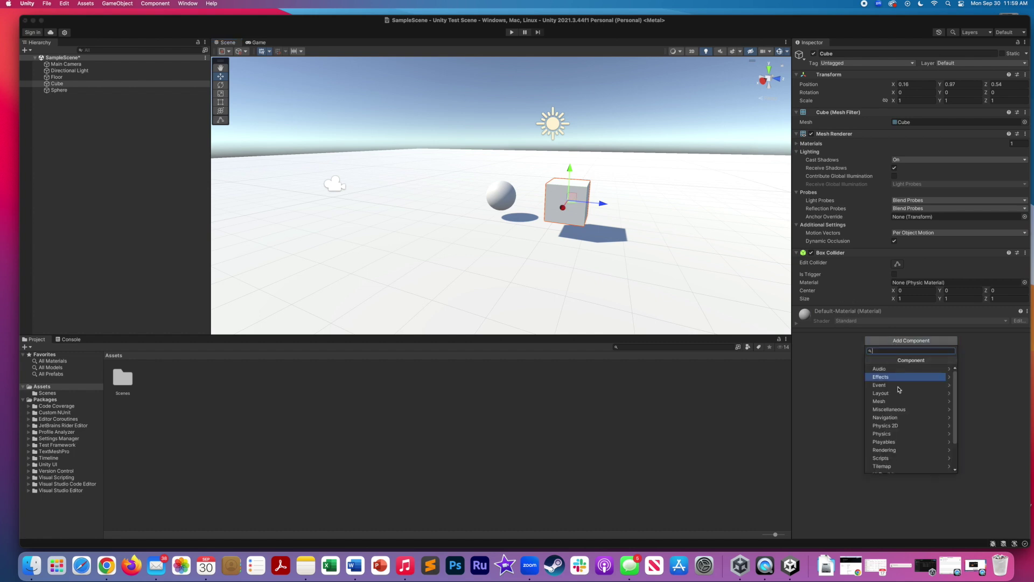
left_click(893, 433)
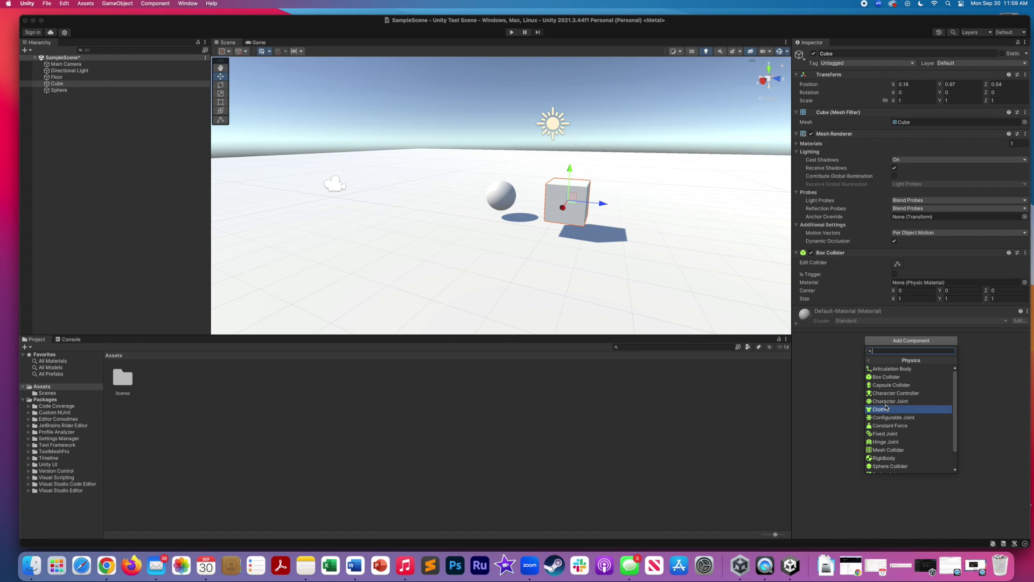
left_click(890, 458)
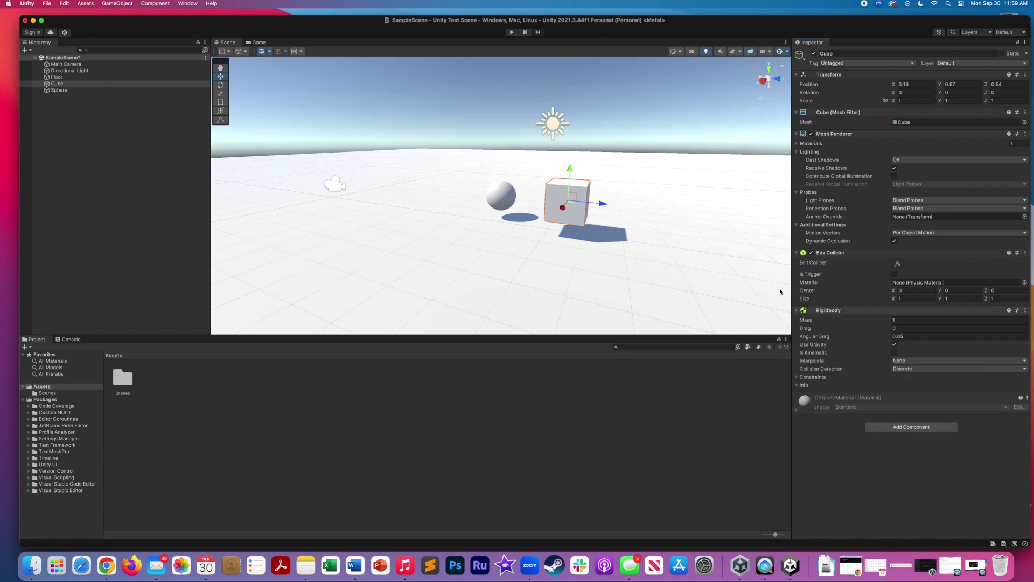
left_click_drag(570, 171, 572, 125)
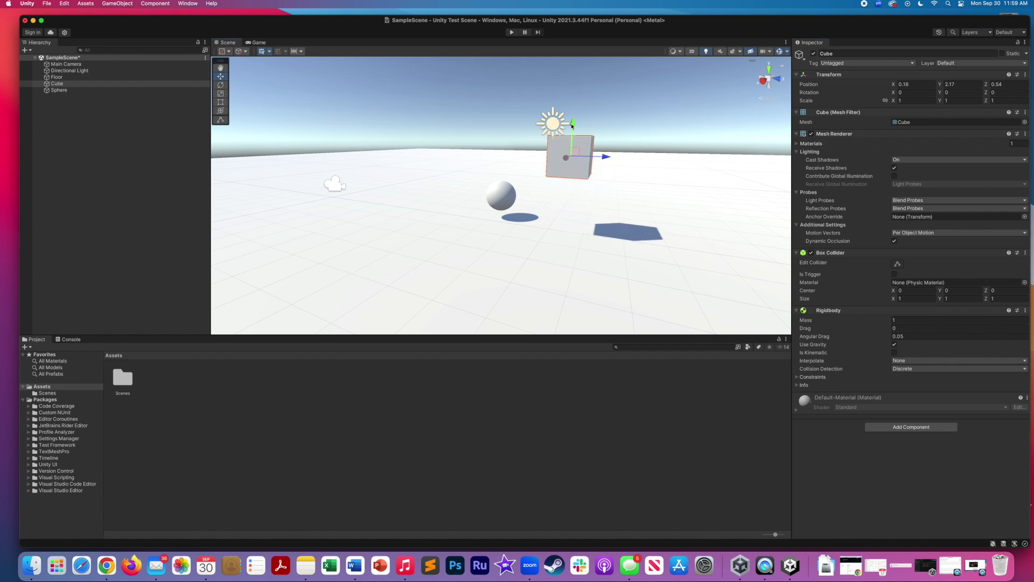
- Set the cube's Rigidbody drag to 20, and test its fall in Play mode before stopping the scene
left_click(892, 329)
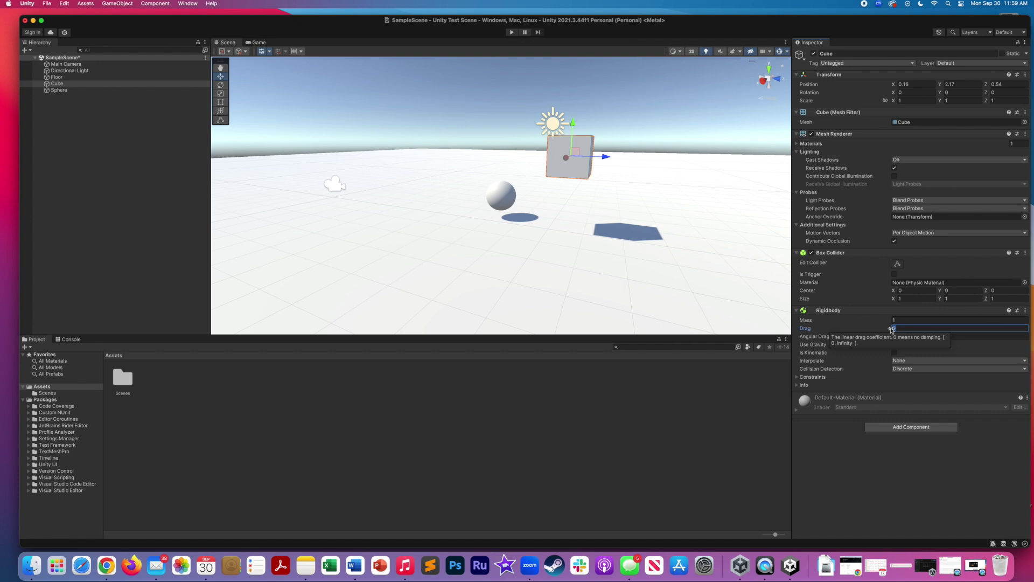
type("20")
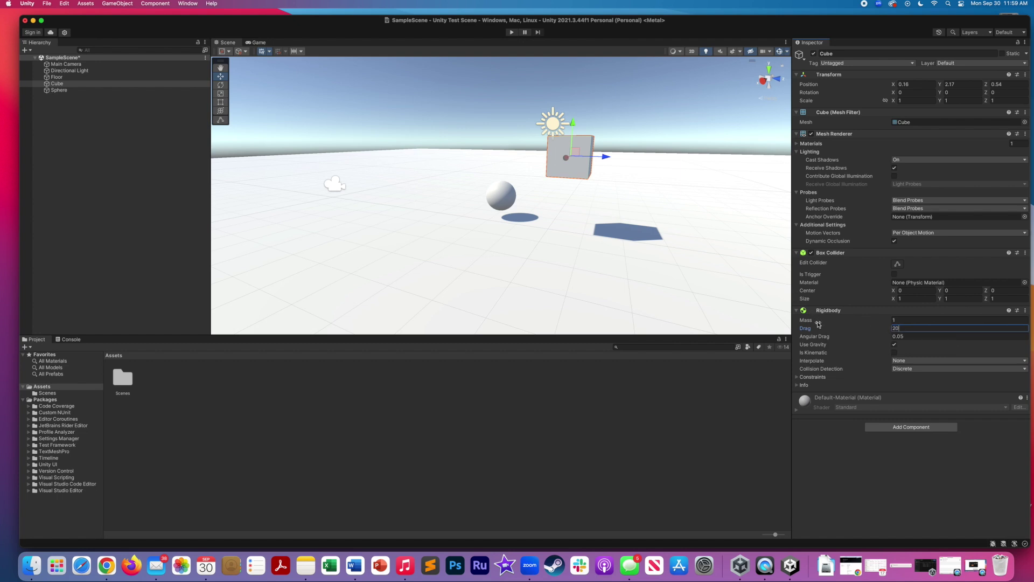
left_click(512, 33)
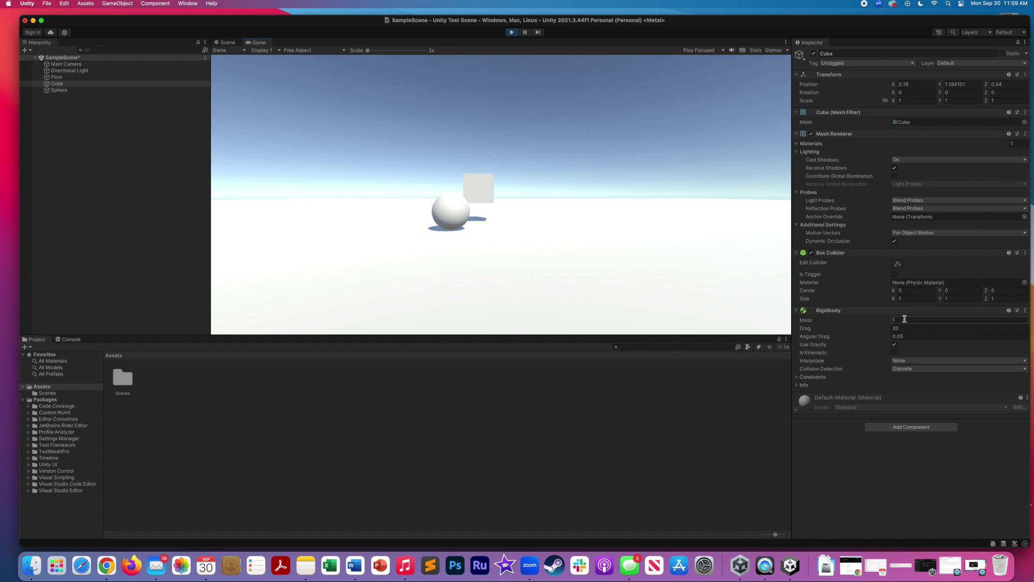
left_click(511, 32)
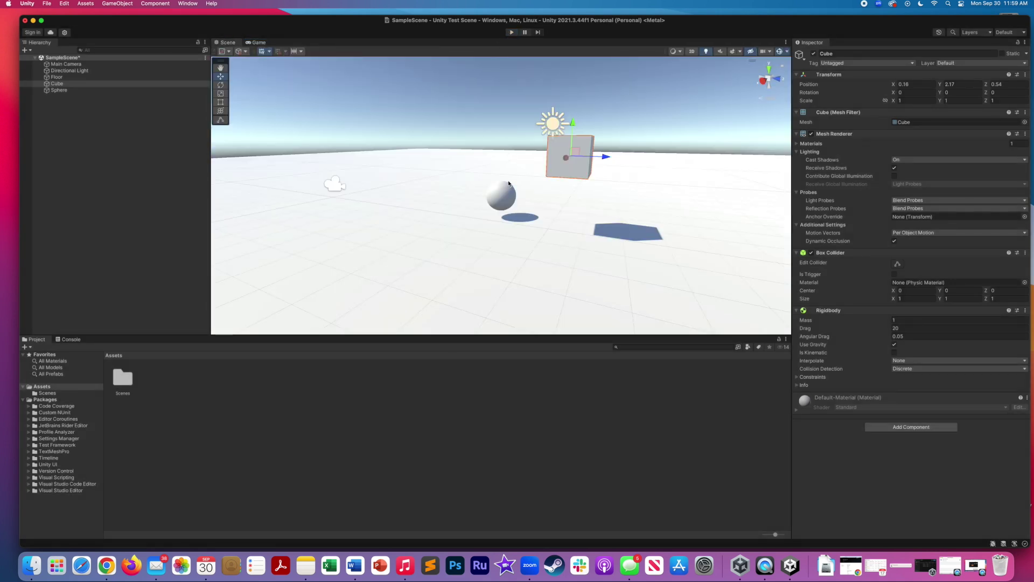
- Move the sphere to hover above the cube at about X 0.725, Z 0.34, and test the collision in Play mode, stopping it at the end
left_click(503, 196)
left_click_drag(502, 166, 551, 96)
left_click(500, 70)
left_click(498, 155)
left_click(503, 91)
left_click(506, 133)
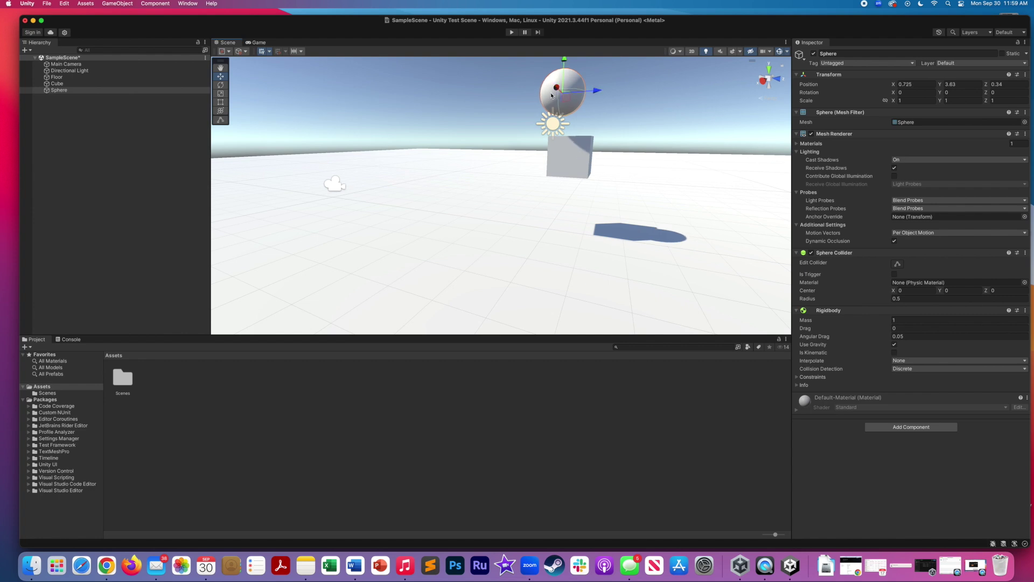
left_click(511, 32)
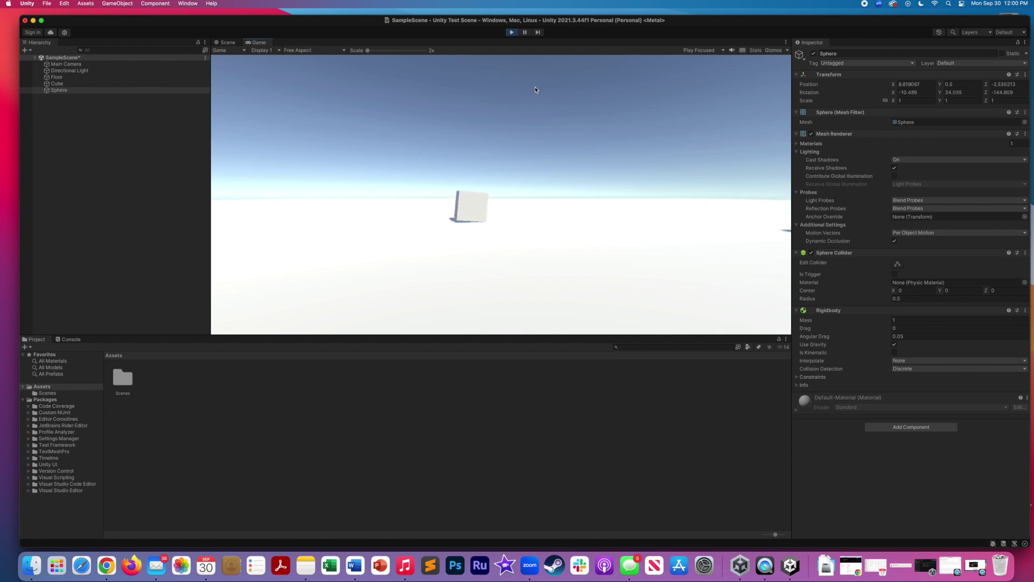
left_click(511, 33)
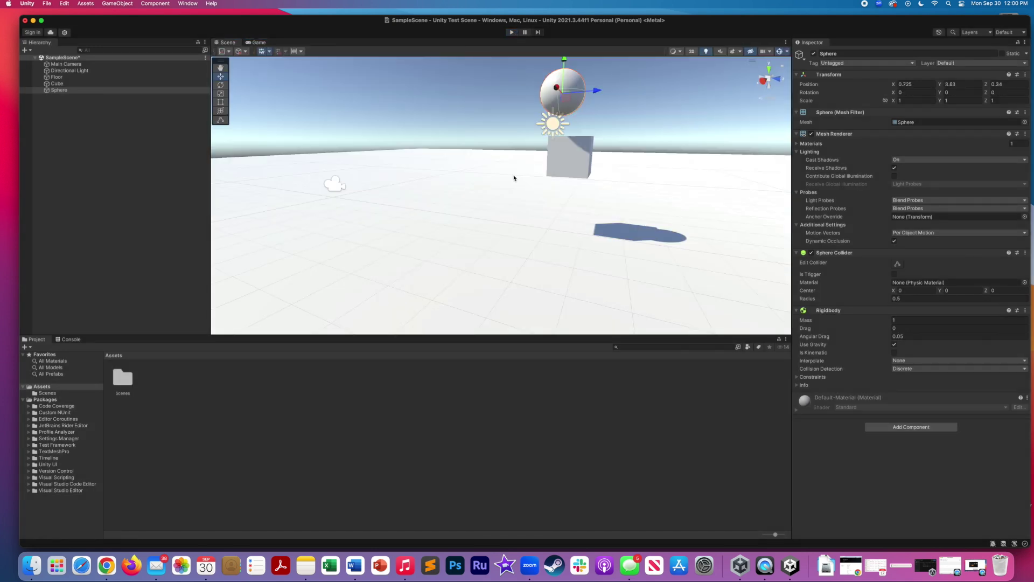
- Add a second cube as a new 3D object and scale it into a wall of about 10.51 by 4.73 by 1.31
left_click(146, 4)
mouse_move(117, 4)
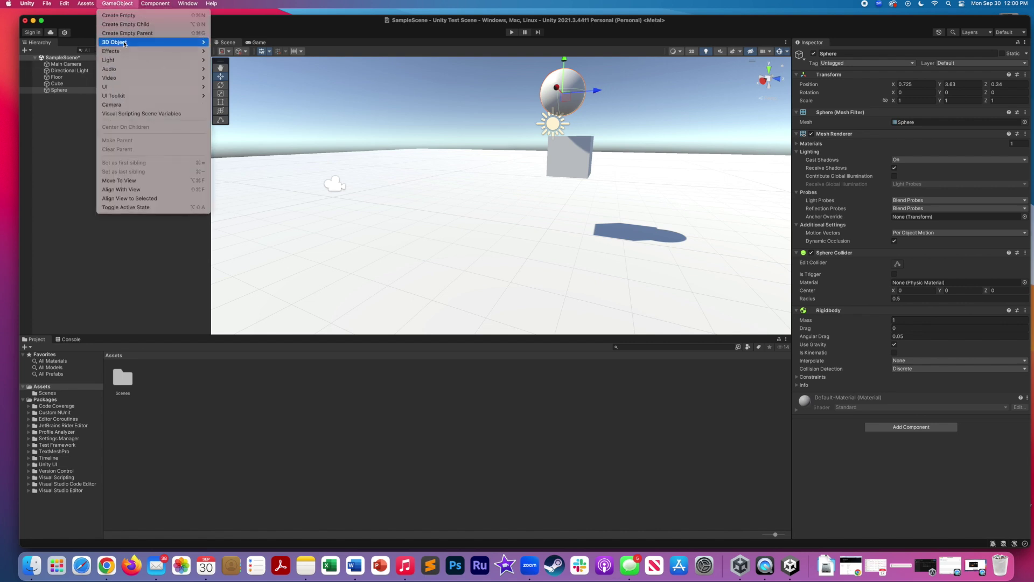
mouse_move(125, 43)
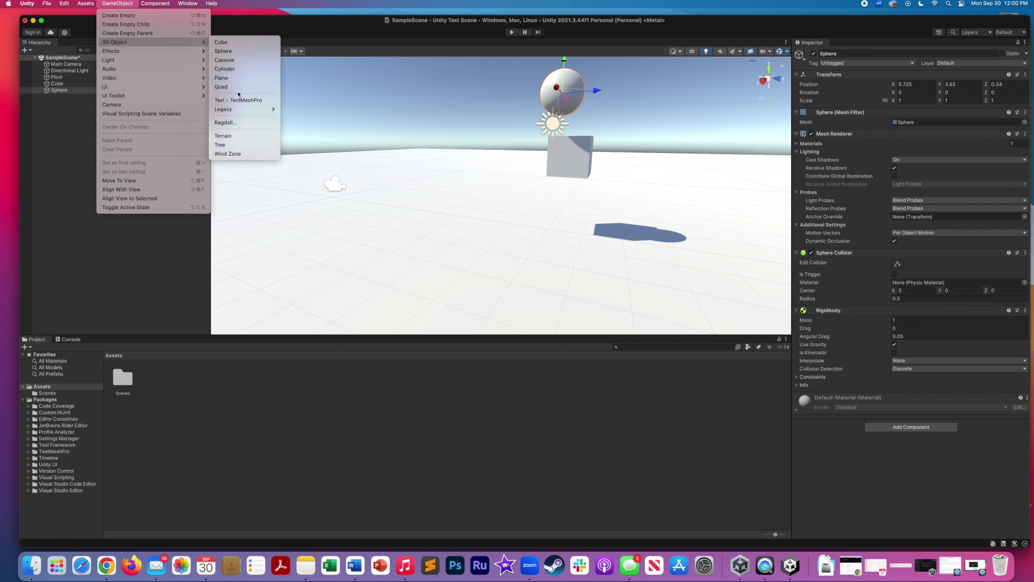
left_click(221, 42)
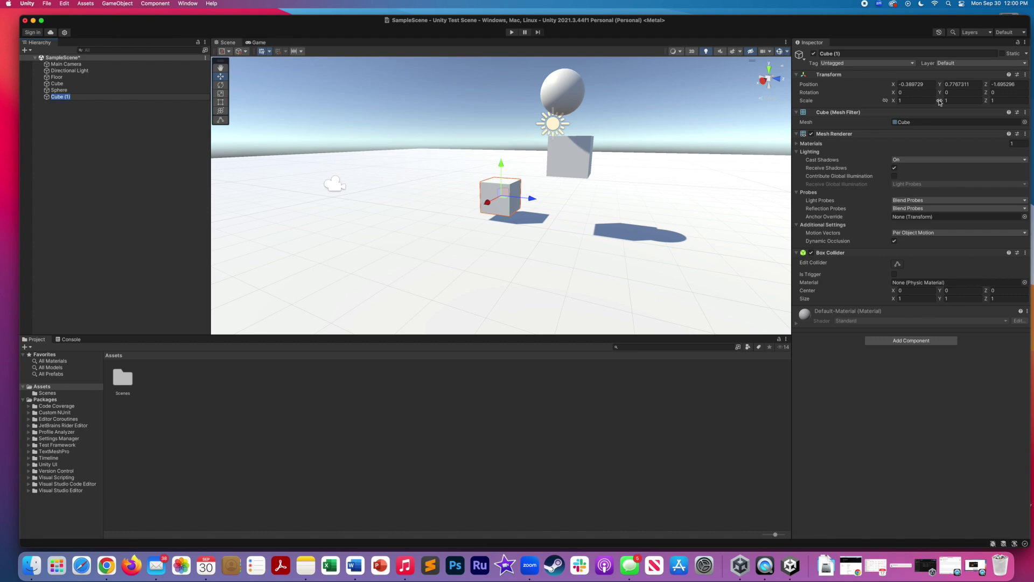
left_click_drag(895, 101, 996, 98)
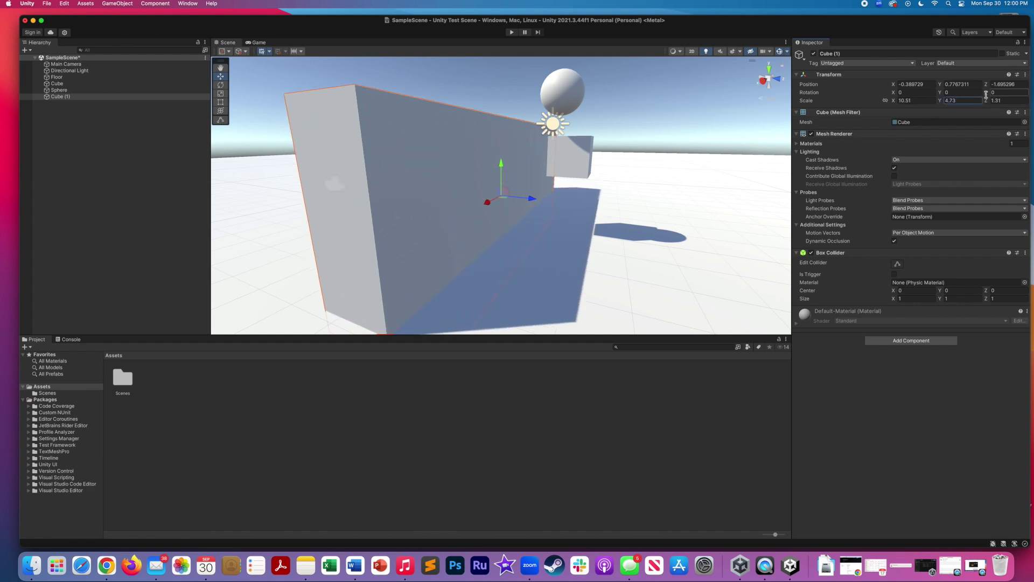
- Move the wall up onto the floor and away from the cube and sphere, to about Z -8.14, and deselect it
left_click_drag(502, 168, 446, 131)
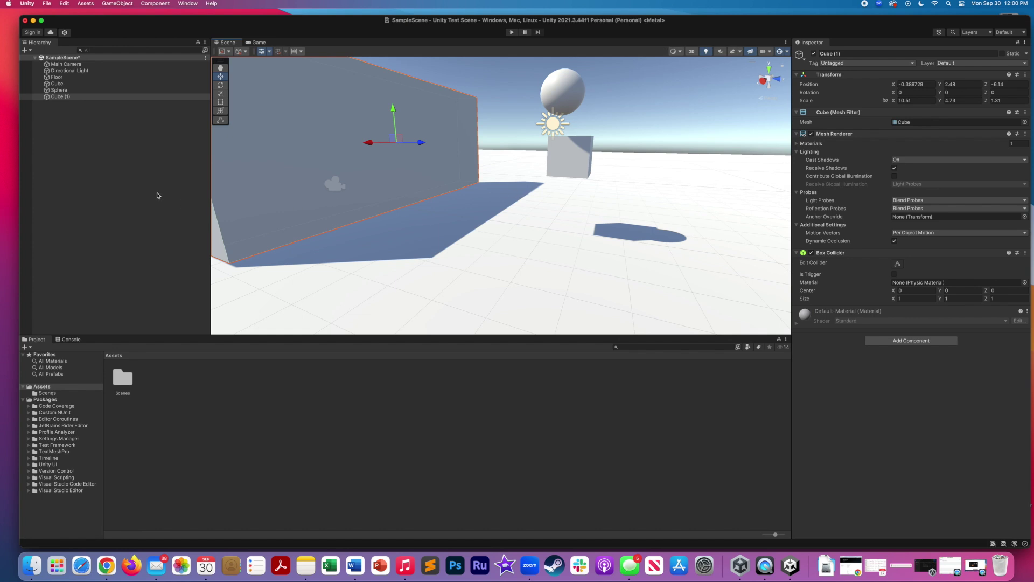
left_click(242, 294)
left_click(208, 274)
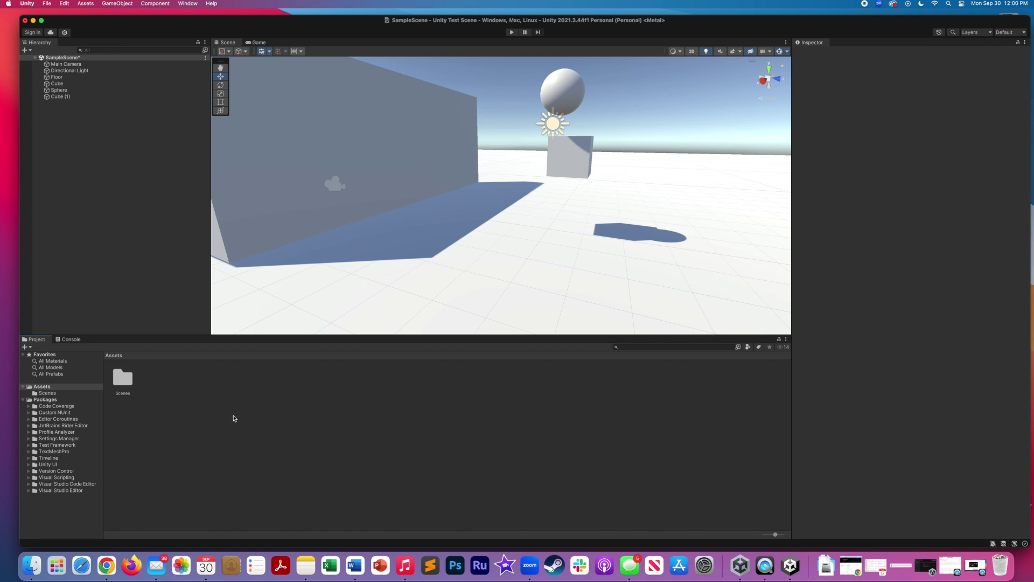
- Create a new material in the Assets folder and give it a crimson red albedo colour
right_click(164, 387)
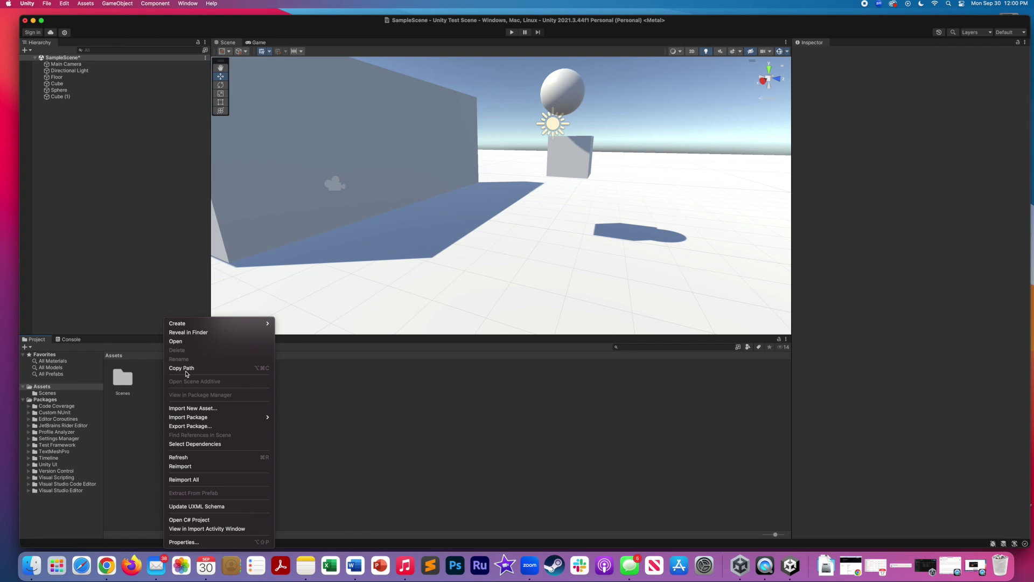
mouse_move(192, 327)
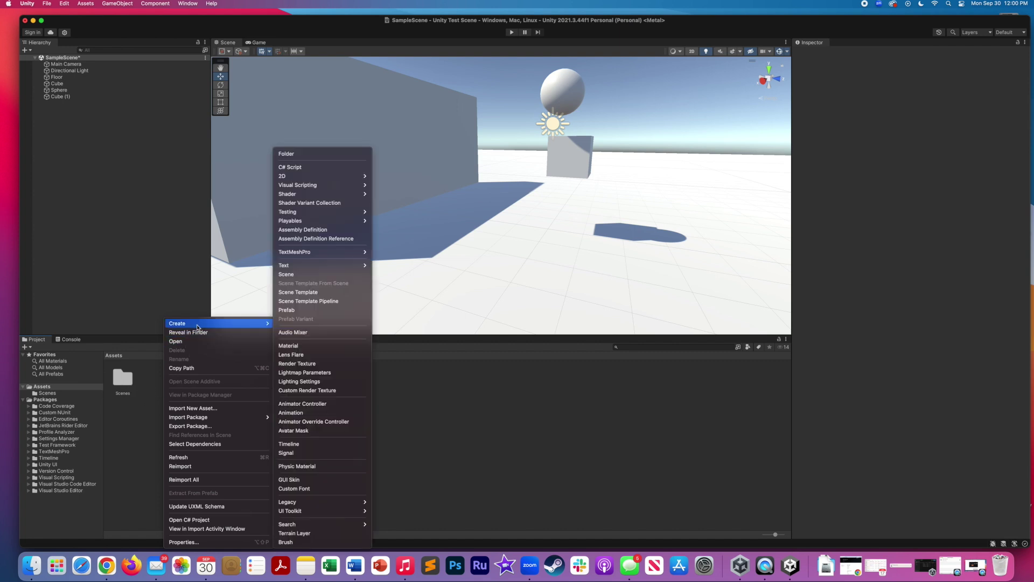
left_click(291, 346)
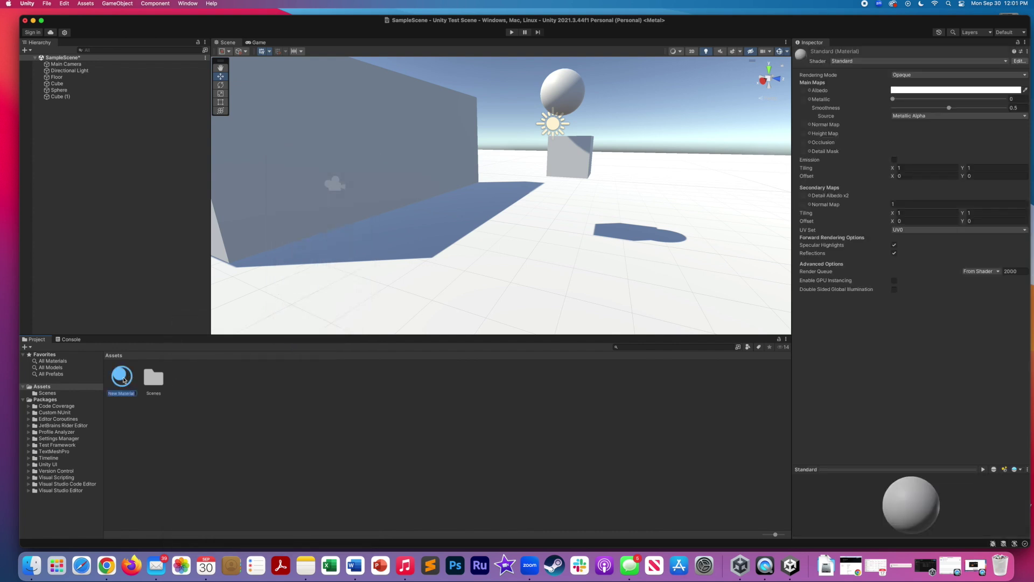
left_click(805, 92)
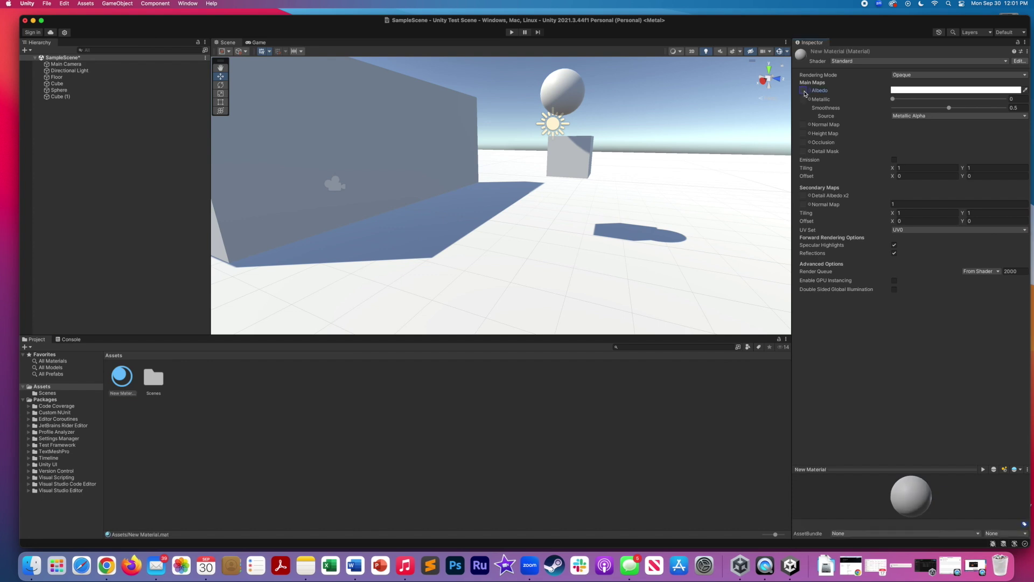
left_click(911, 92)
left_click_drag(942, 145, 963, 142)
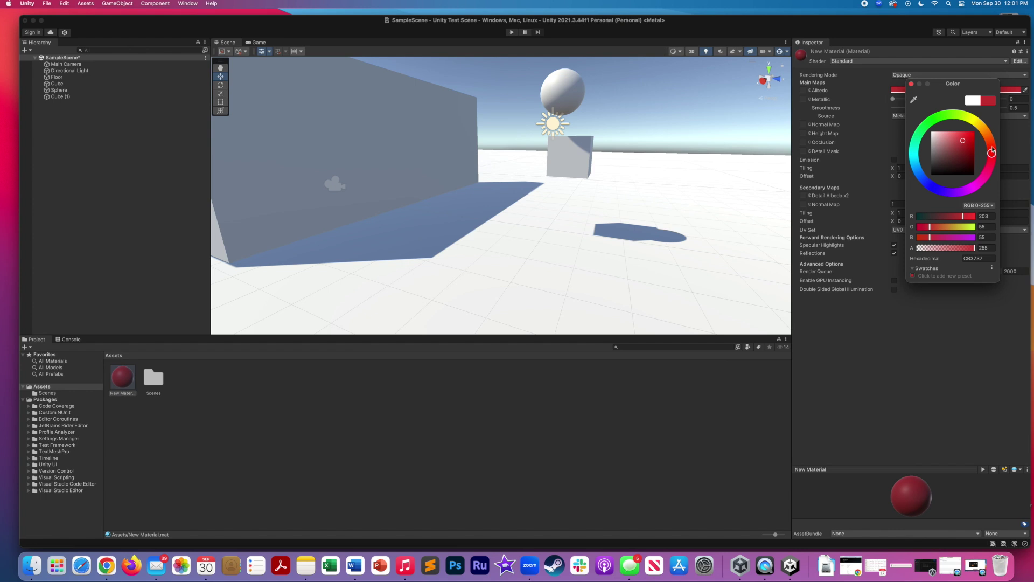
left_click_drag(991, 153, 993, 162)
left_click(911, 83)
- Enlarge the material preview and set the red material's metallic to about 0.388 and smoothness to about 0.694
left_click_drag(893, 99, 958, 99)
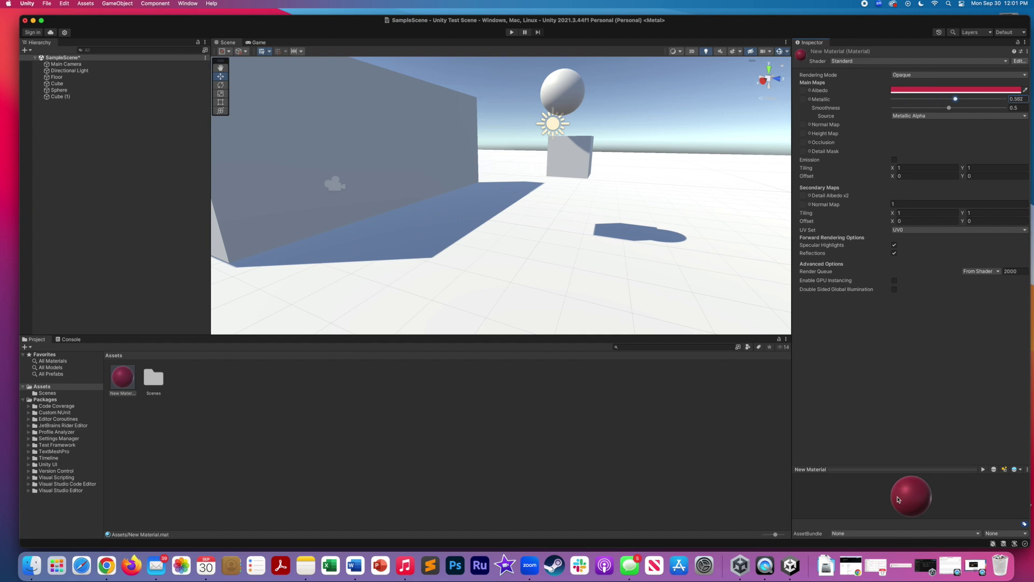
left_click_drag(884, 469, 872, 401)
mouse_move(956, 99)
left_mouse_down()
mouse_move(1000, 100)
mouse_move(936, 101)
mouse_move(973, 110)
left_mouse_up()
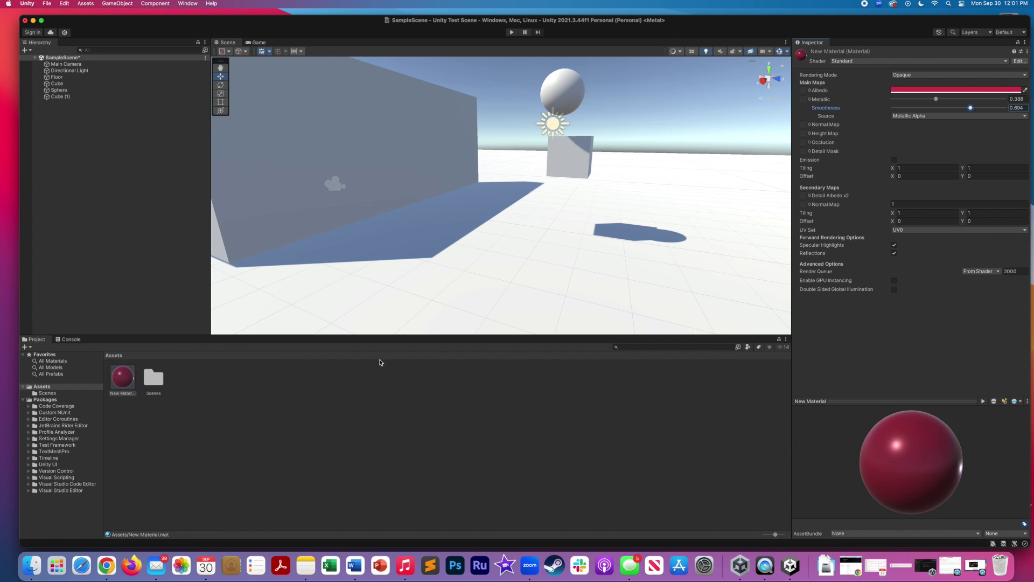
- Apply the red material to the sphere and to the wall
left_click(124, 383)
left_click_drag(124, 383, 560, 98)
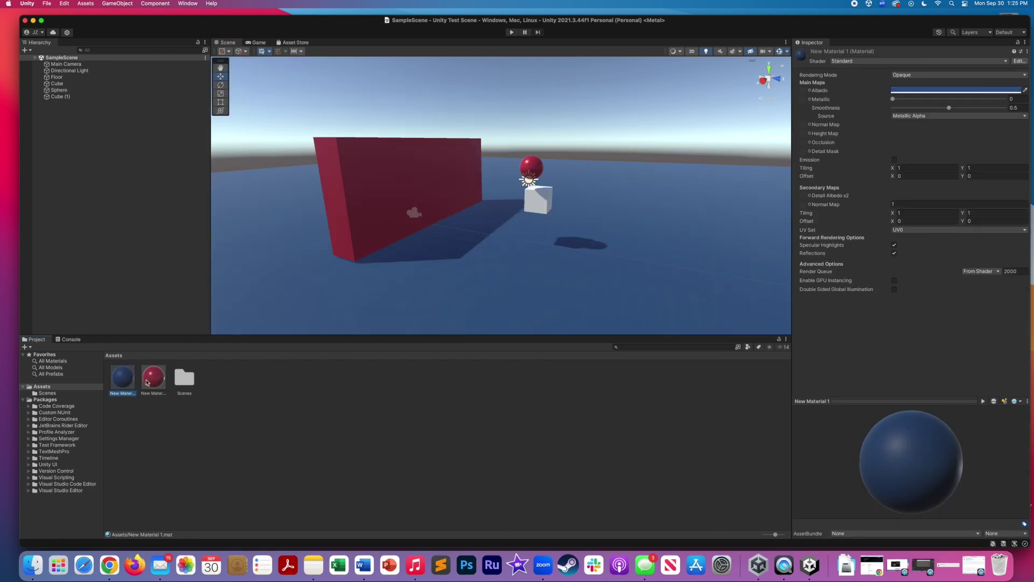
left_click(153, 380)
left_click_drag(154, 381, 347, 238)
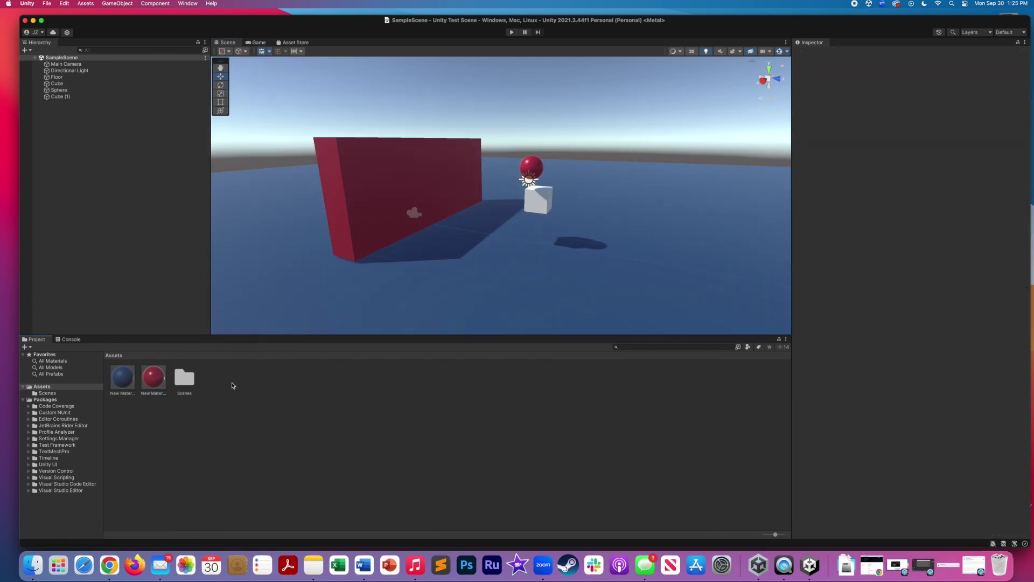
- Look at the blue and the red material in the Assets folder, and clear the selection
left_click(314, 274)
left_click(123, 378)
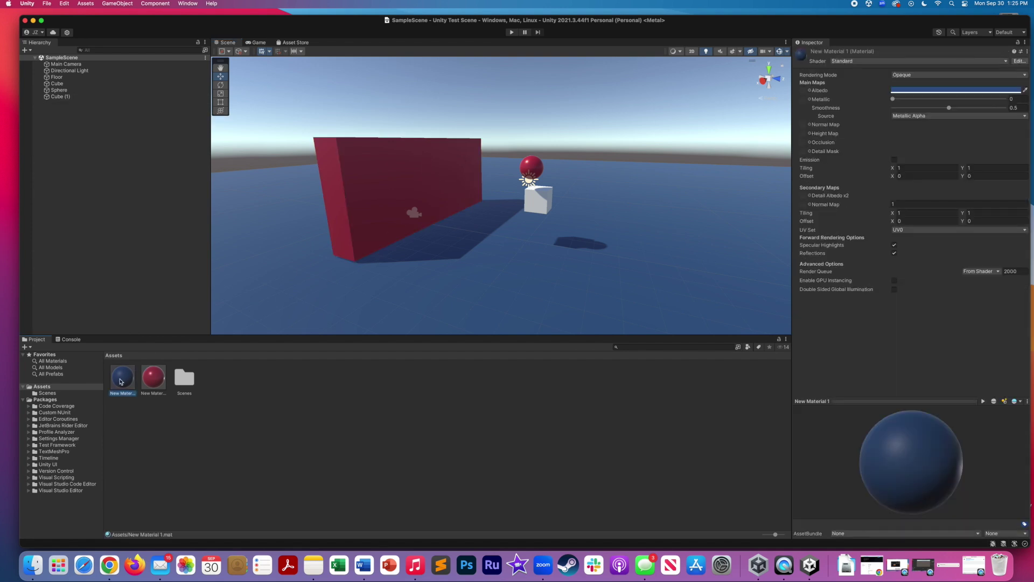
left_click(155, 380)
left_click(245, 394)
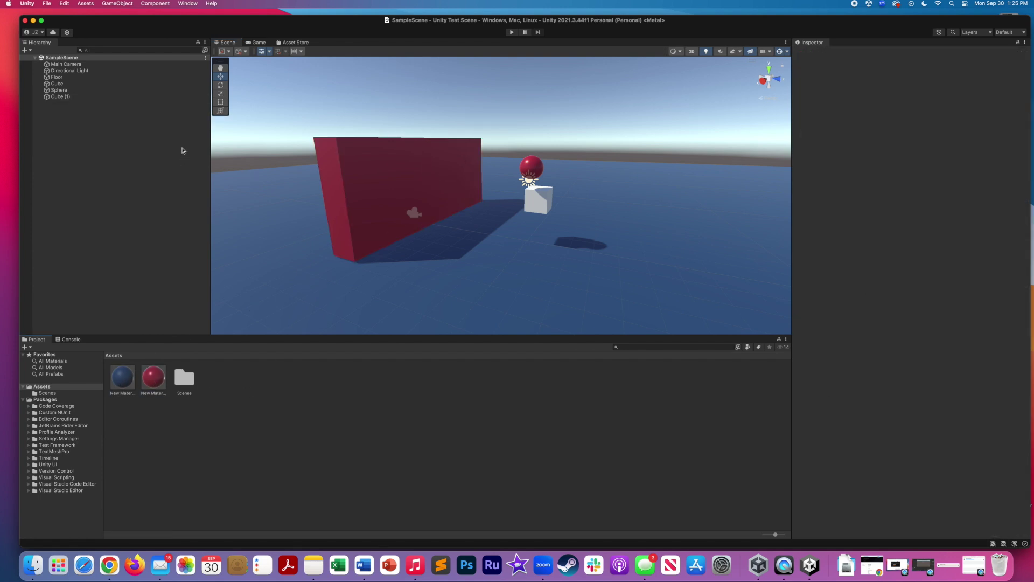
left_click(117, 3)
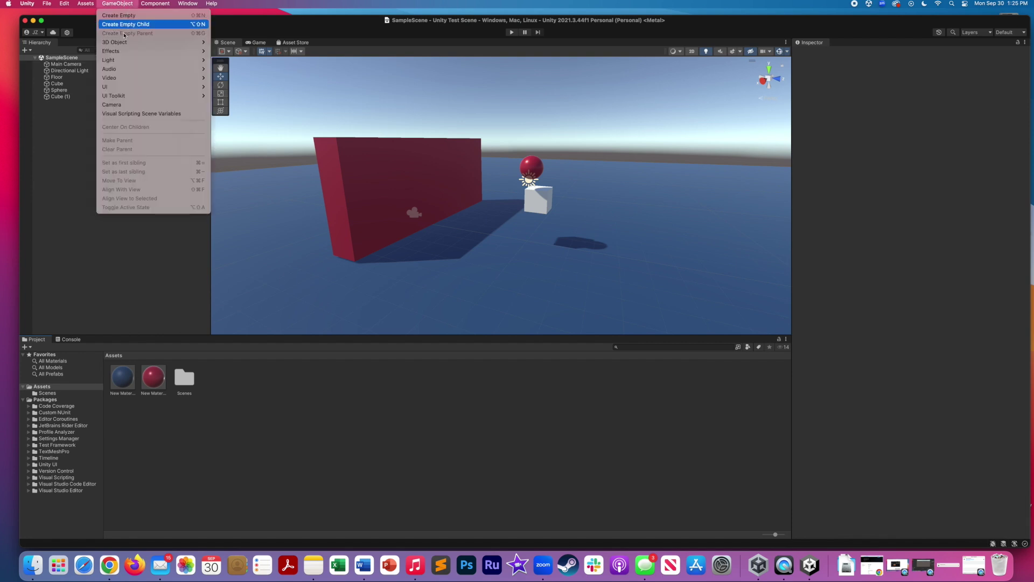
mouse_move(162, 42)
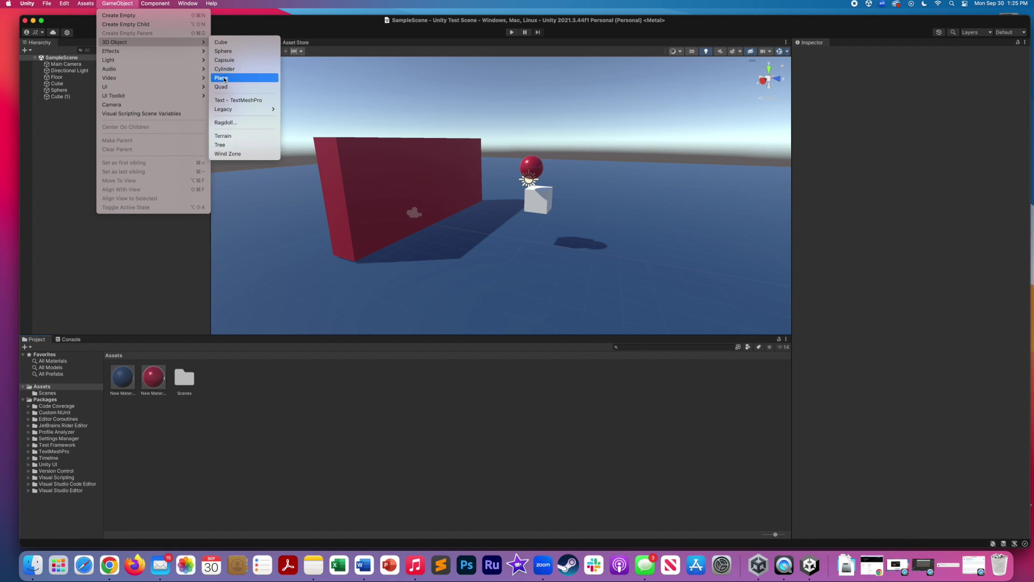
mouse_move(131, 64)
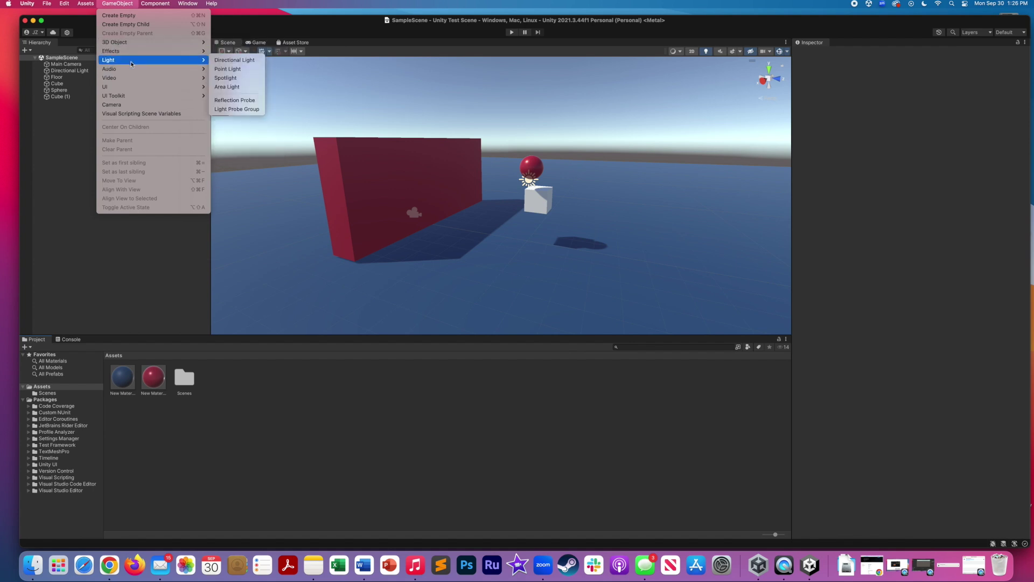
left_click(69, 136)
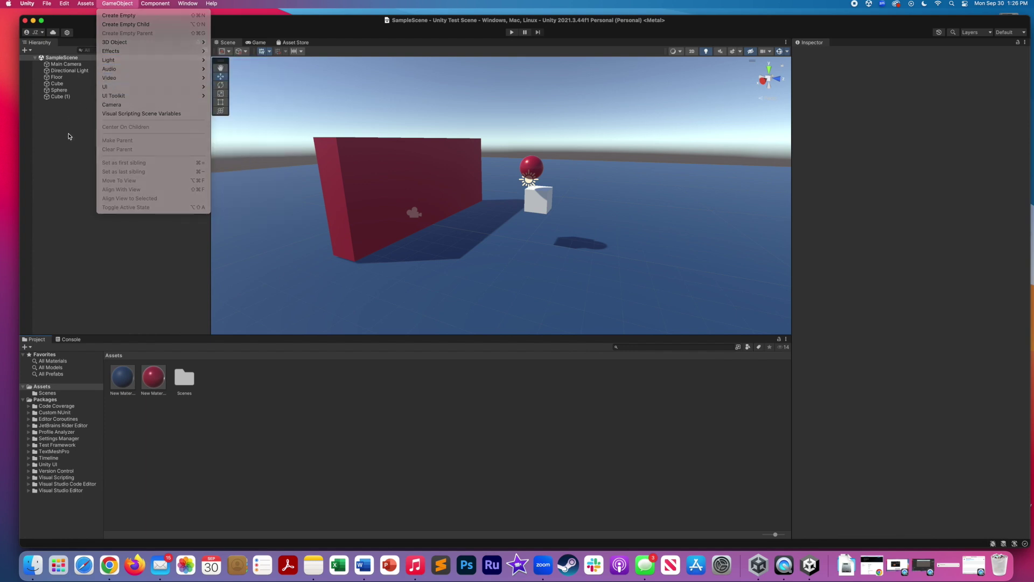
- View the editor's Asset Store page and open the Unity Asset Store website in the browser
left_click(290, 42)
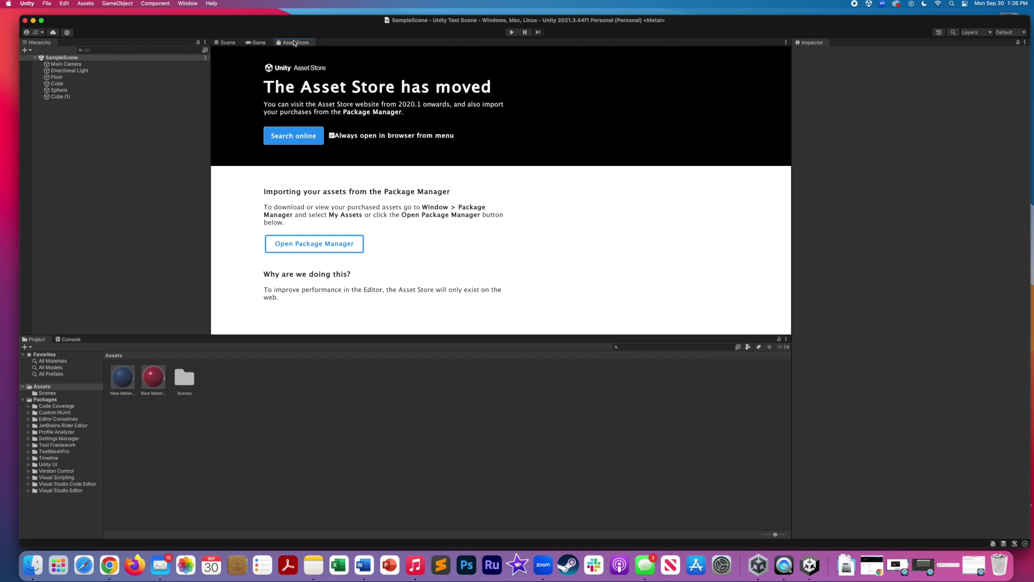
left_click(185, 5)
left_click(192, 100)
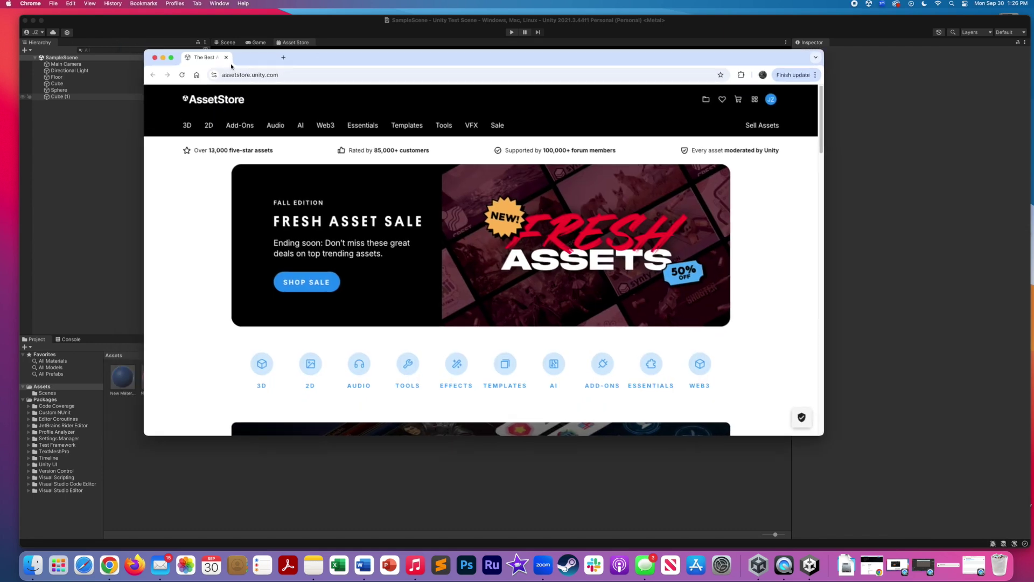
- Reposition and enlarge the browser window, and search the Asset Store for "free animals"
left_click_drag(230, 65, 283, 78)
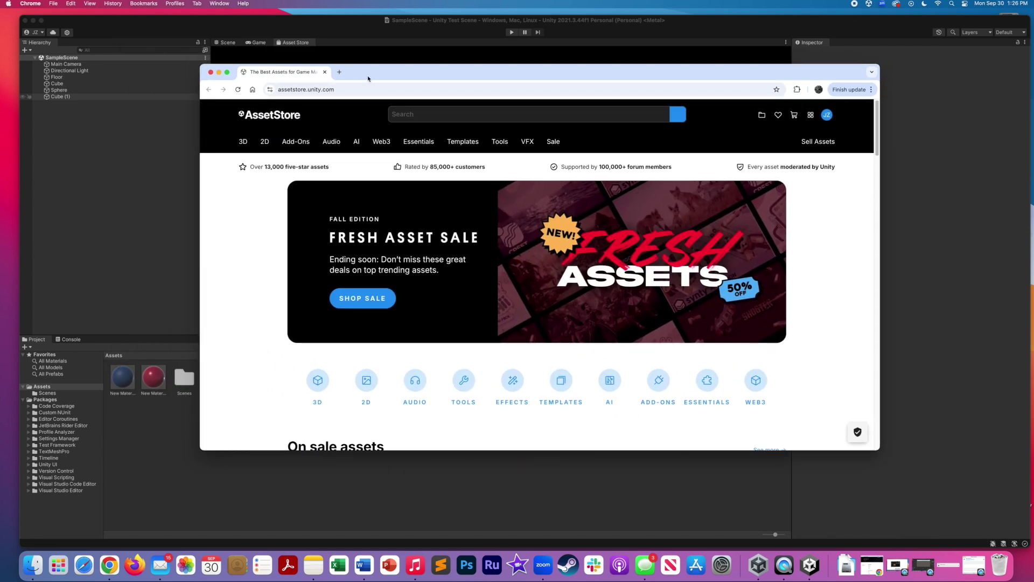
left_click_drag(370, 77, 303, 63)
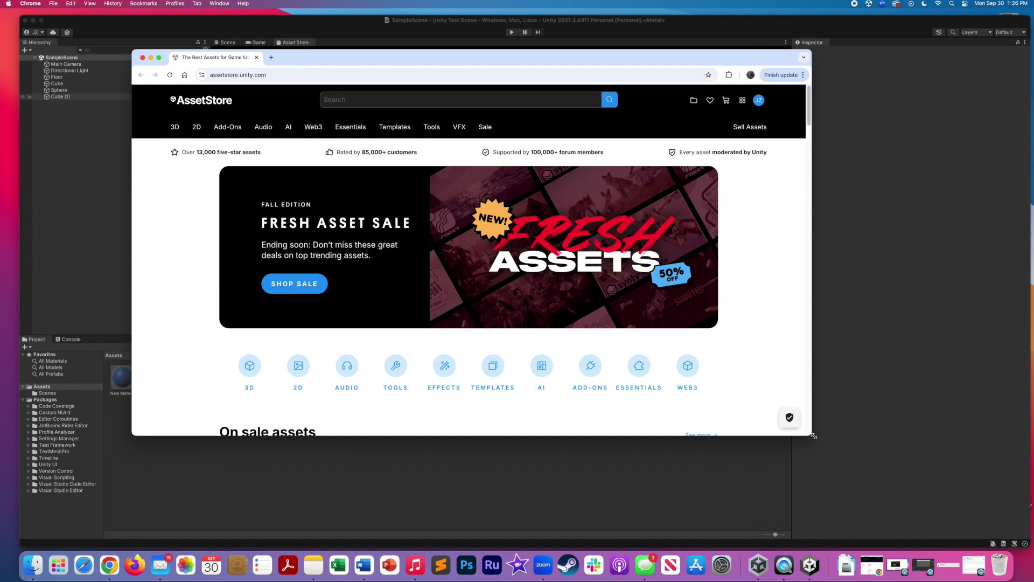
left_click_drag(813, 421, 862, 490)
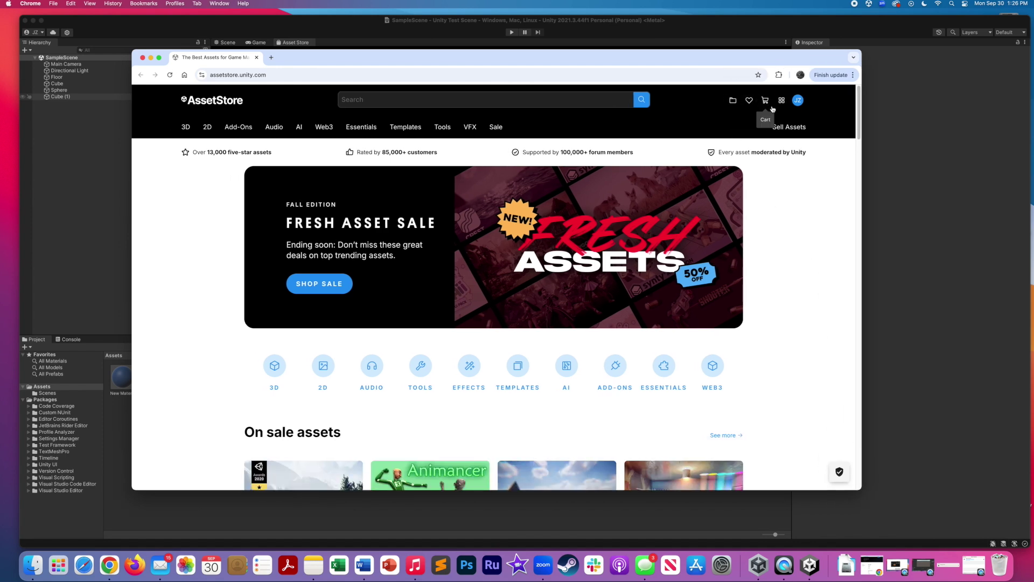
left_click(374, 99)
type("free animals")
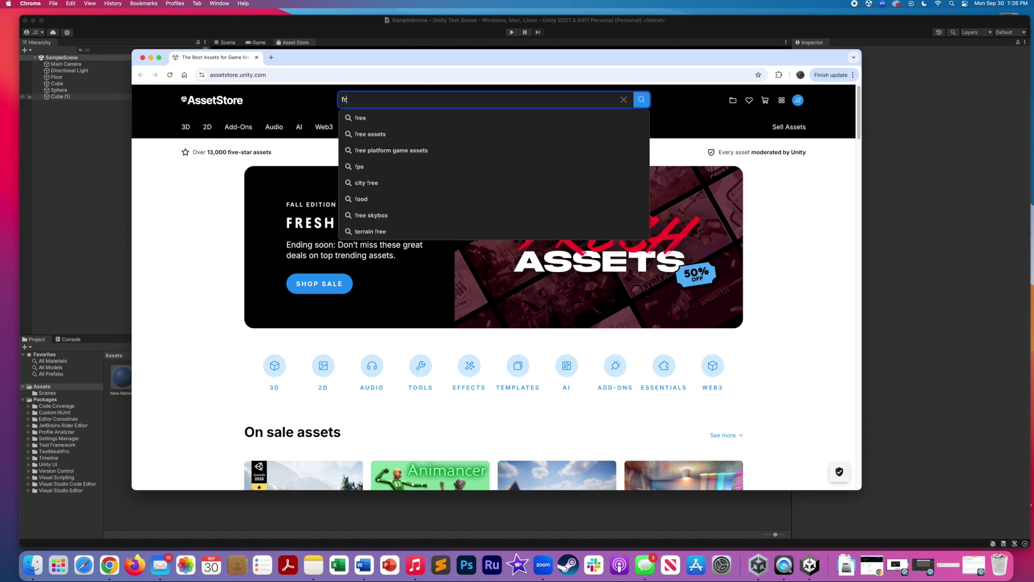
key("Return")
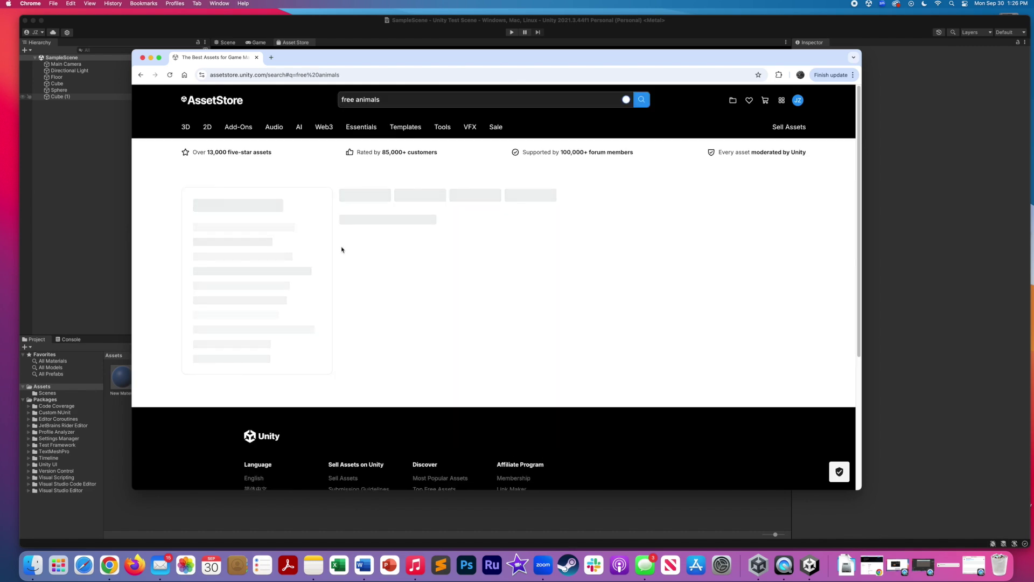
- Filter the "free animals" search results by price to show only free assets
scroll(560, 268, "down", 3)
scroll(539, 267, "up", 3)
scroll(532, 265, "down", 5)
scroll(532, 265, "up", 5)
left_click(368, 239)
left_click(366, 264)
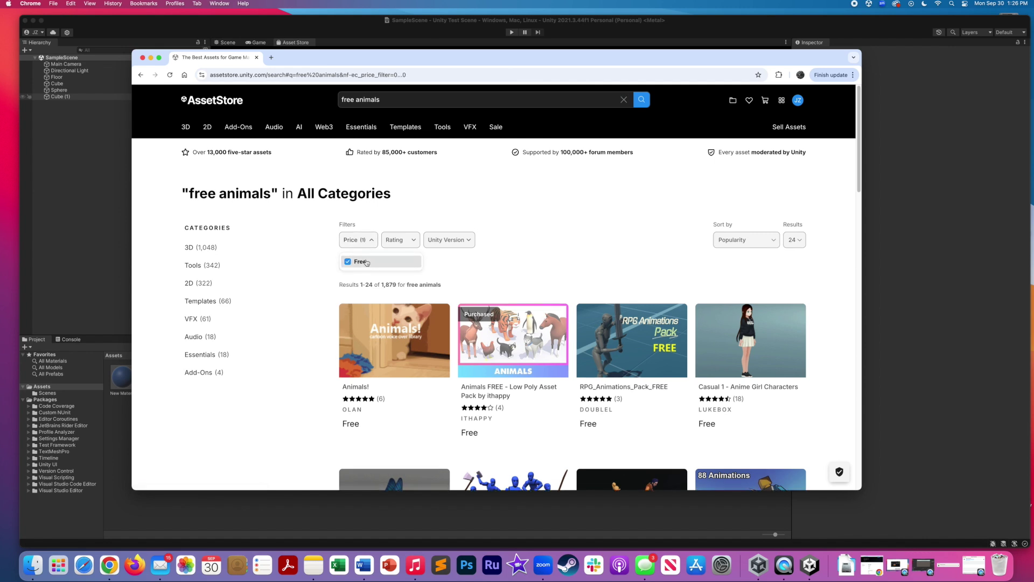
- Open the Animals FREE - Low Poly Asset Pack by ithappy and bring it up in Unity's Package Manager
scroll(554, 238, "down", 1)
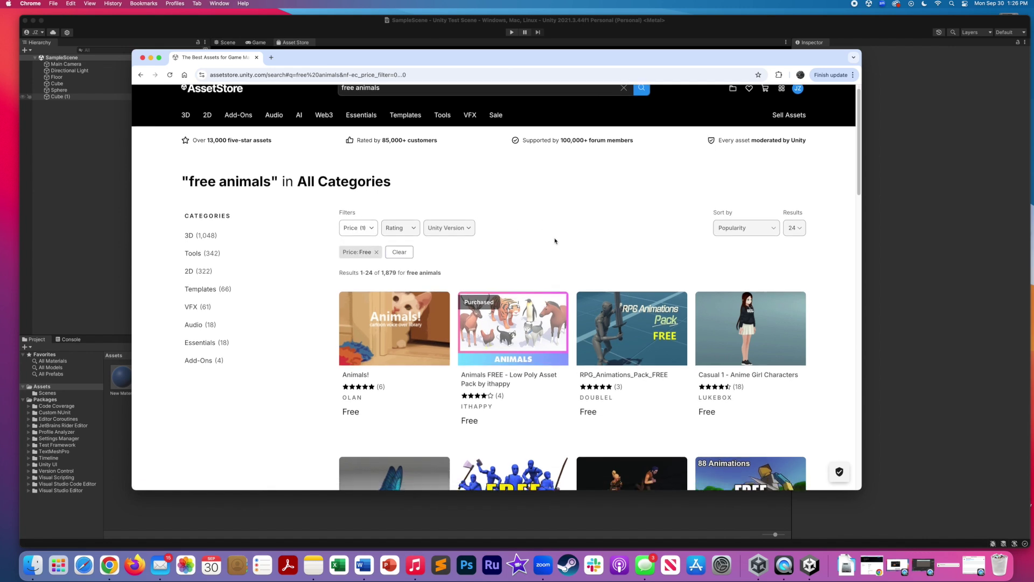
left_click(516, 292)
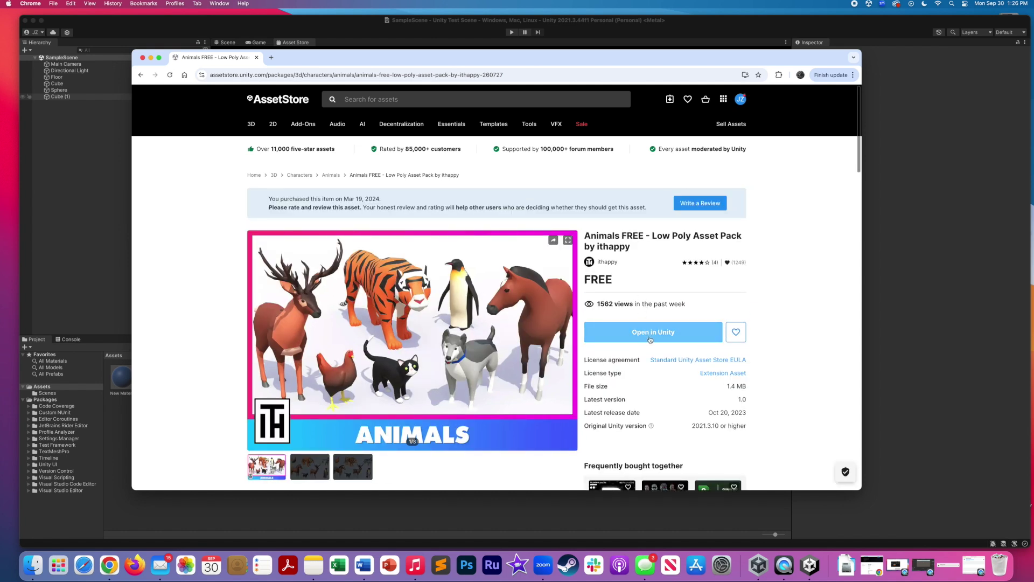
left_click(648, 336)
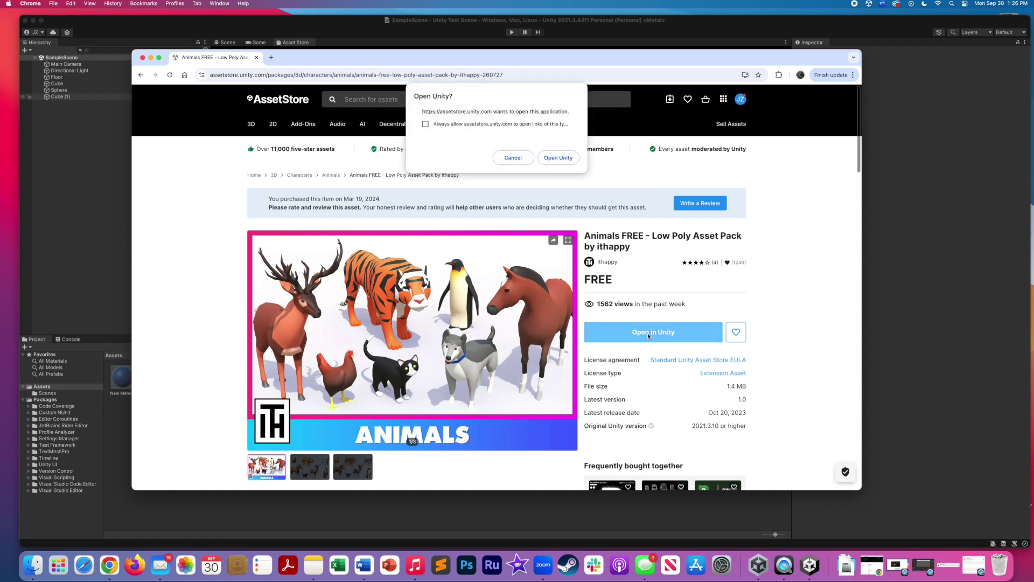
left_click(557, 158)
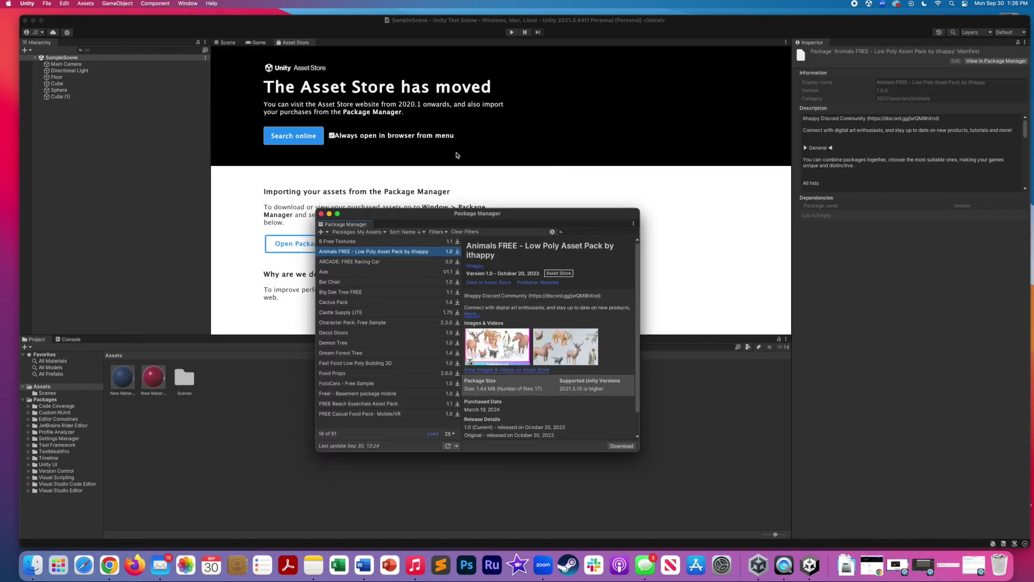
left_click_drag(375, 214, 364, 200)
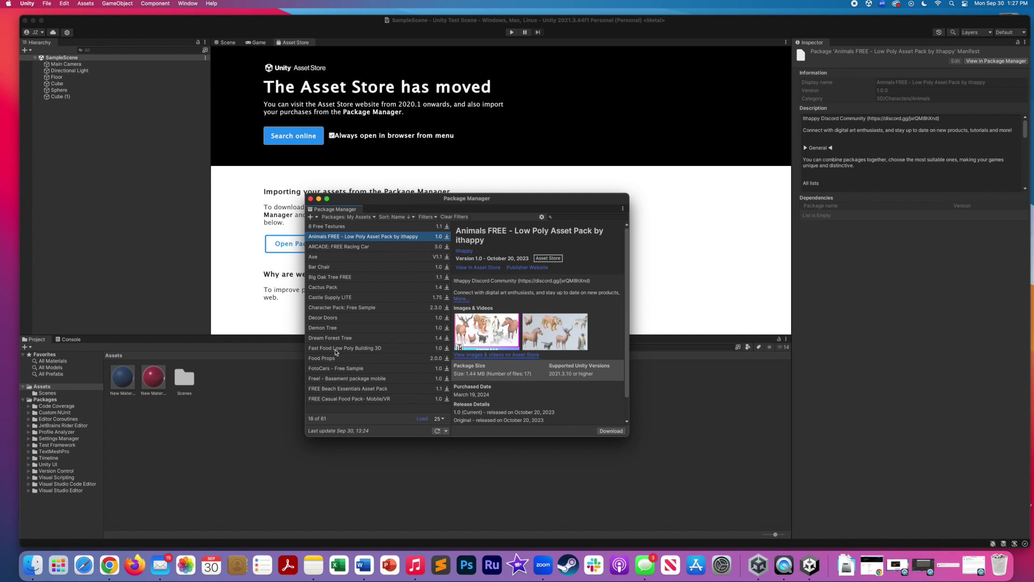
- Download the Animals FREE pack and import all of its files into the project
scroll(543, 285, "down", 2)
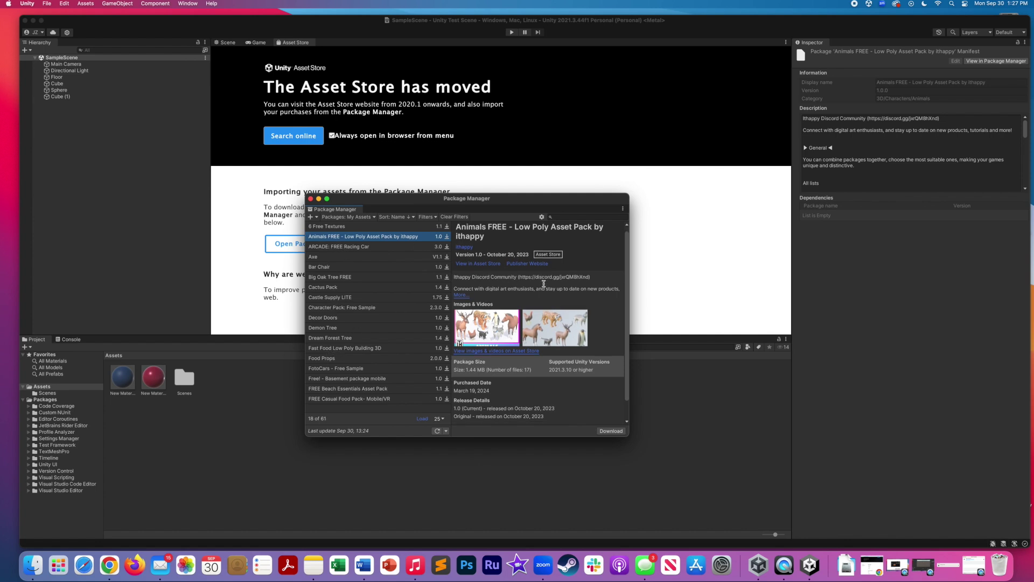
left_click(611, 431)
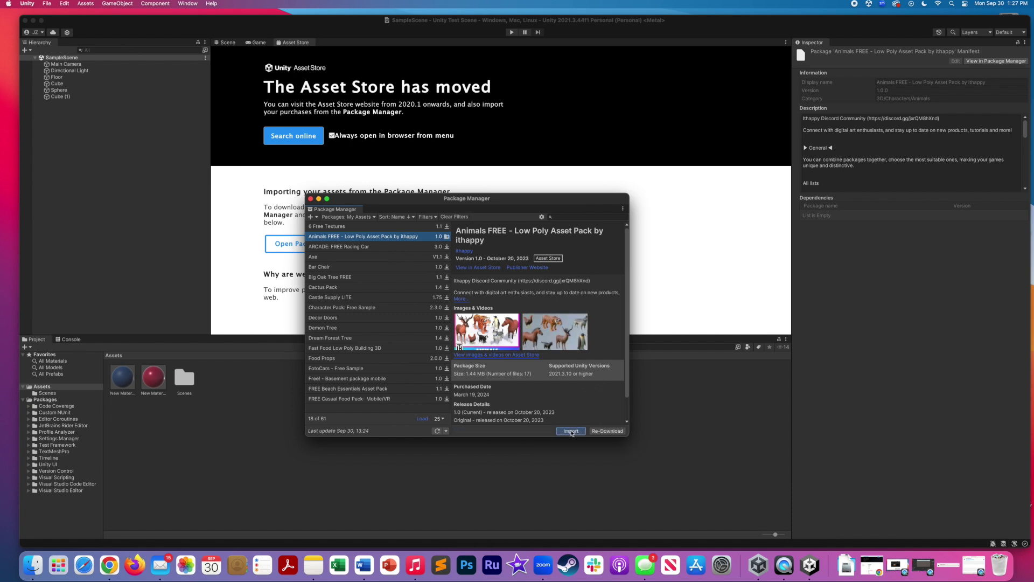
left_click(571, 431)
left_click_drag(615, 320, 615, 280)
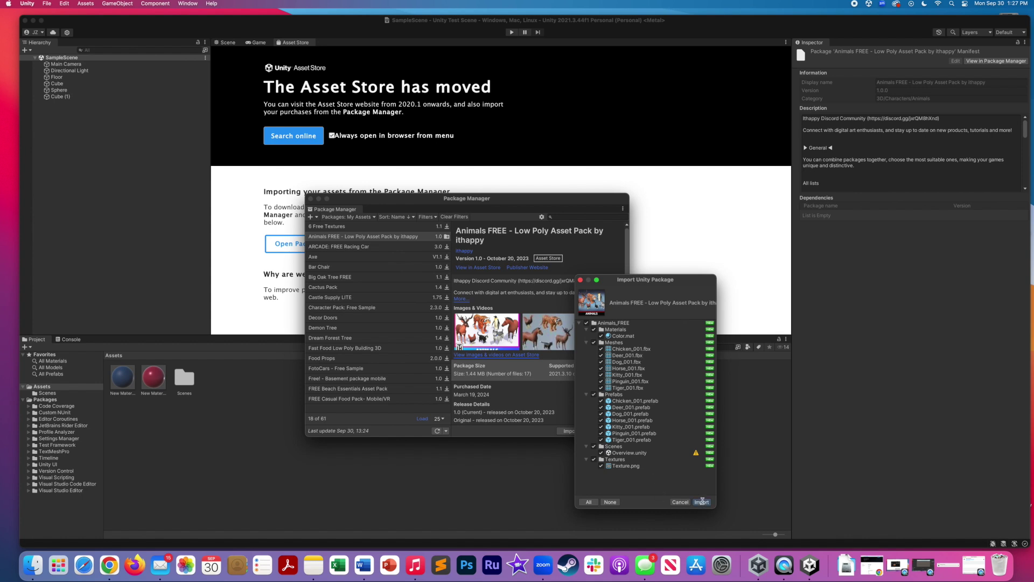
left_click(701, 502)
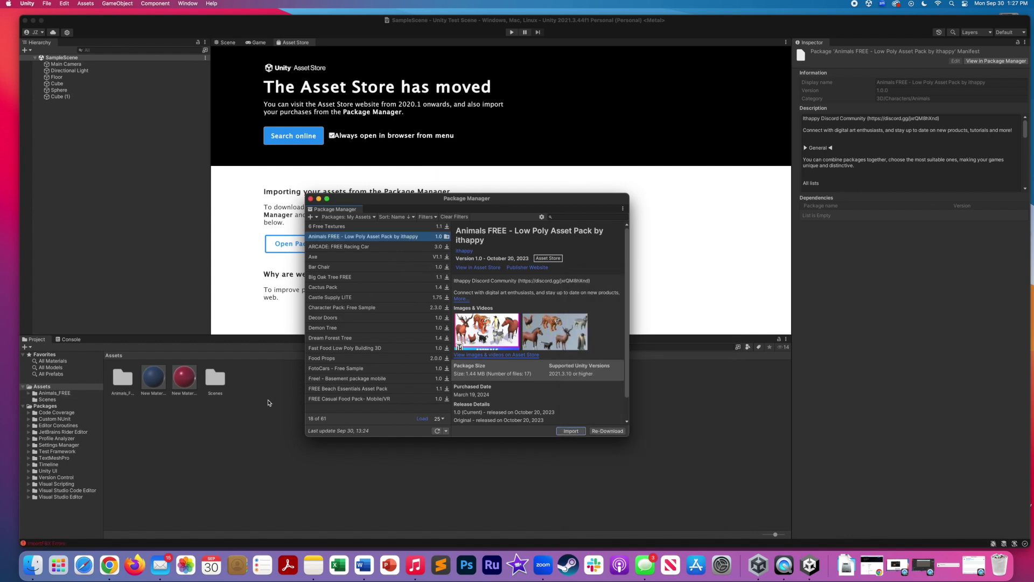
left_click(272, 399)
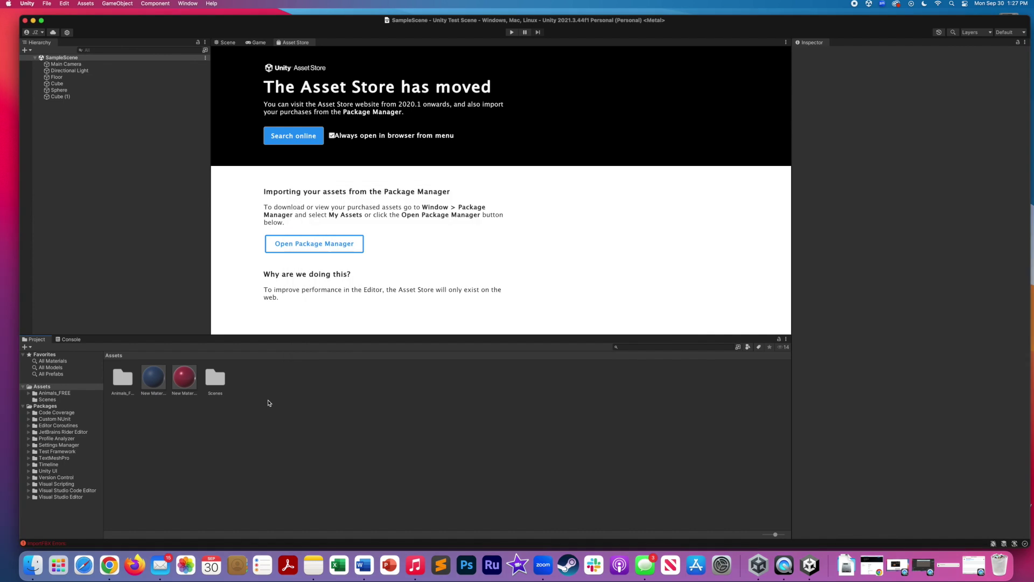
- Return to the Scene view and expand the Animals_FREE folder to show its subfolders
left_click(47, 394)
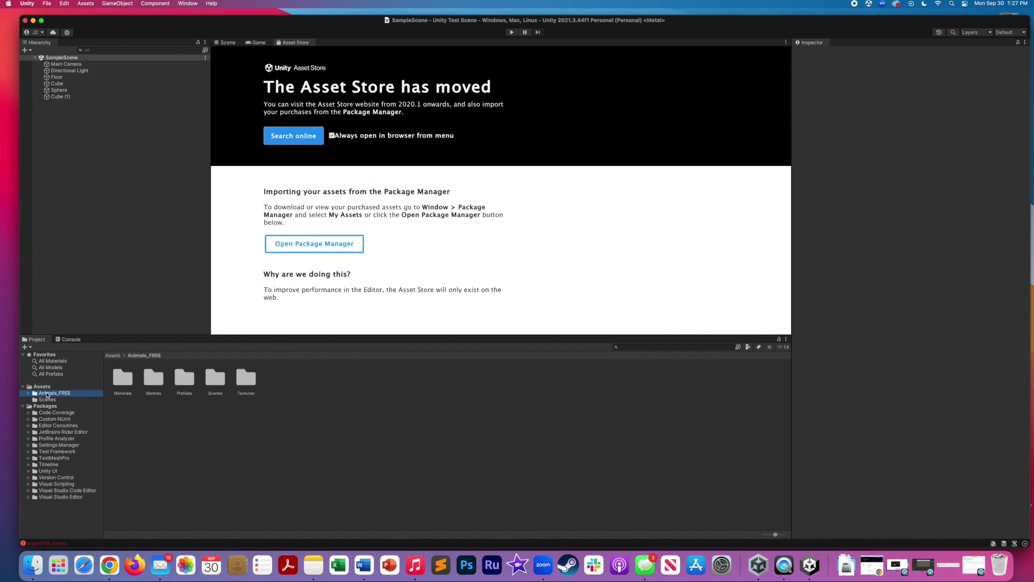
left_click(229, 43)
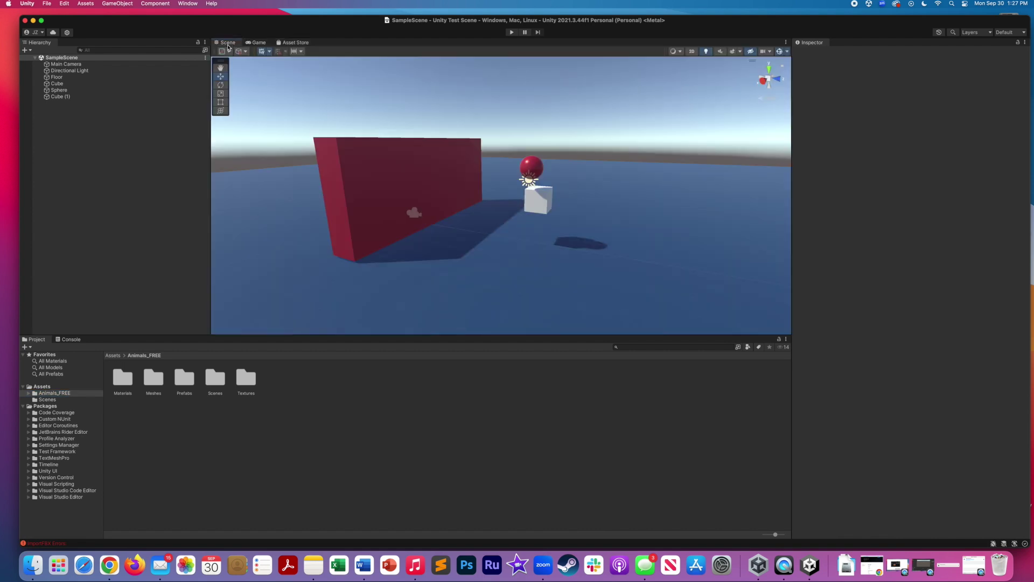
left_click(60, 394)
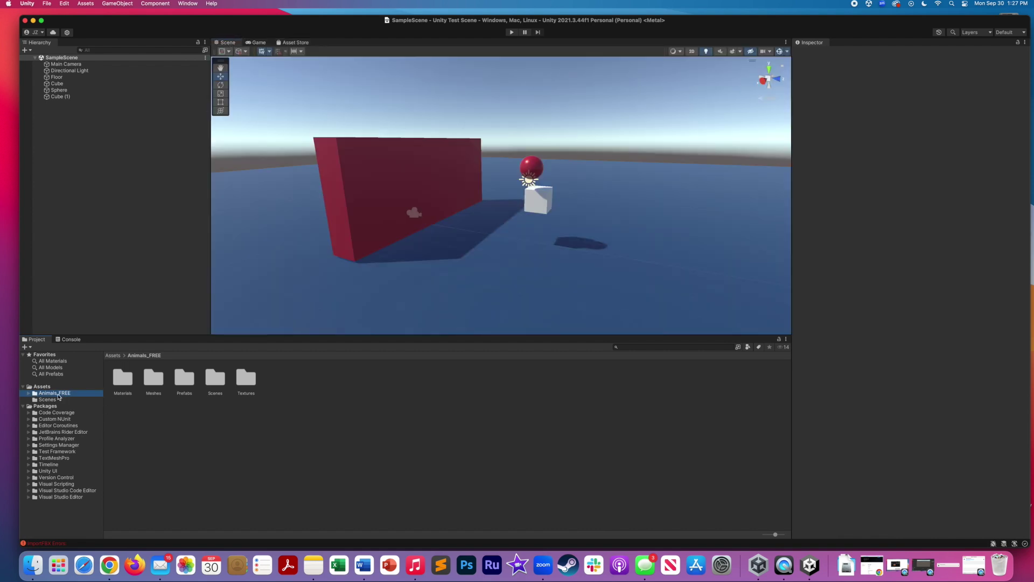
left_click(114, 408)
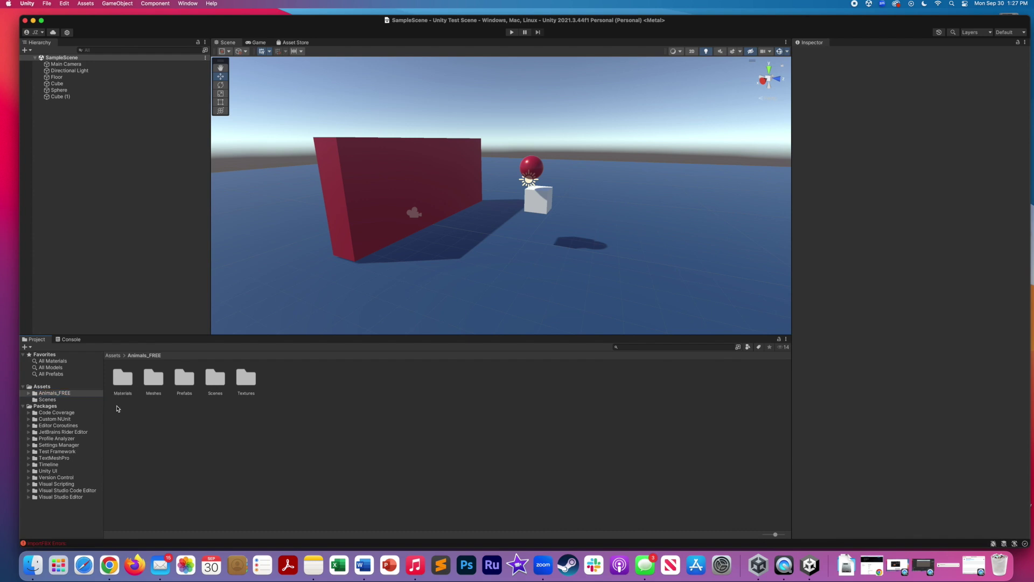
left_click(29, 393)
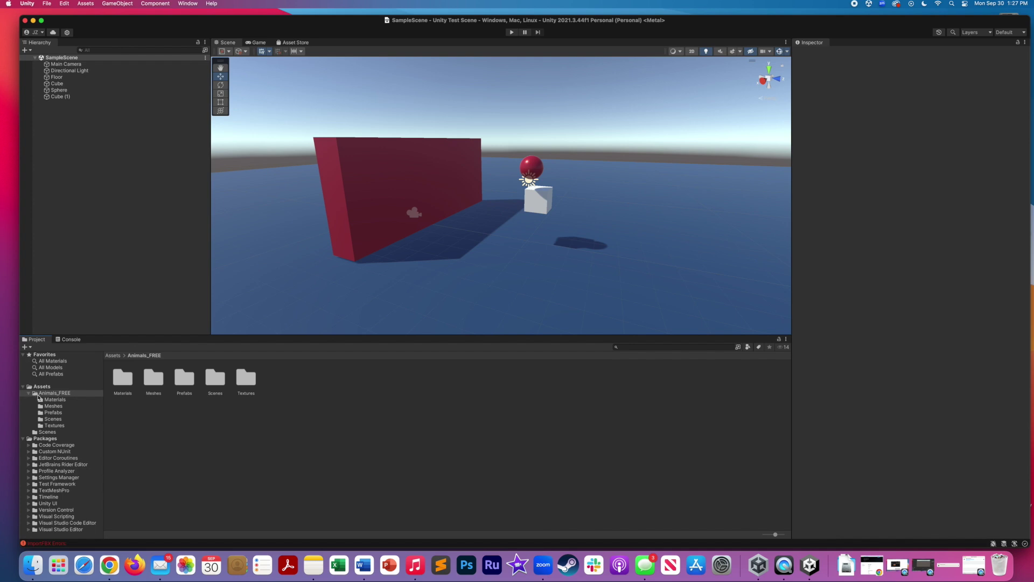
- Examine the Color material and the Deer_001 mesh in the imported animal pack
left_click(48, 402)
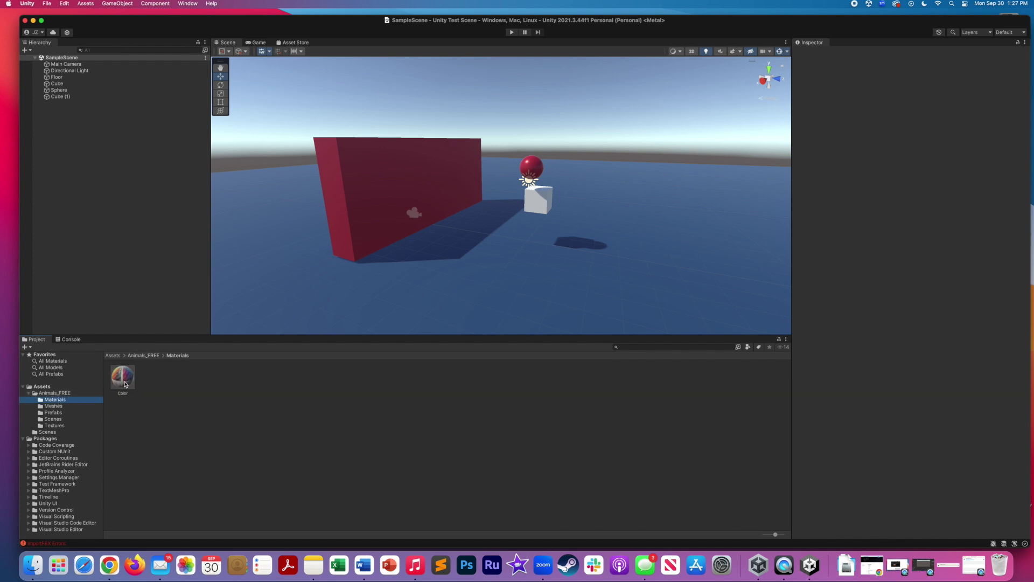
left_click(122, 387)
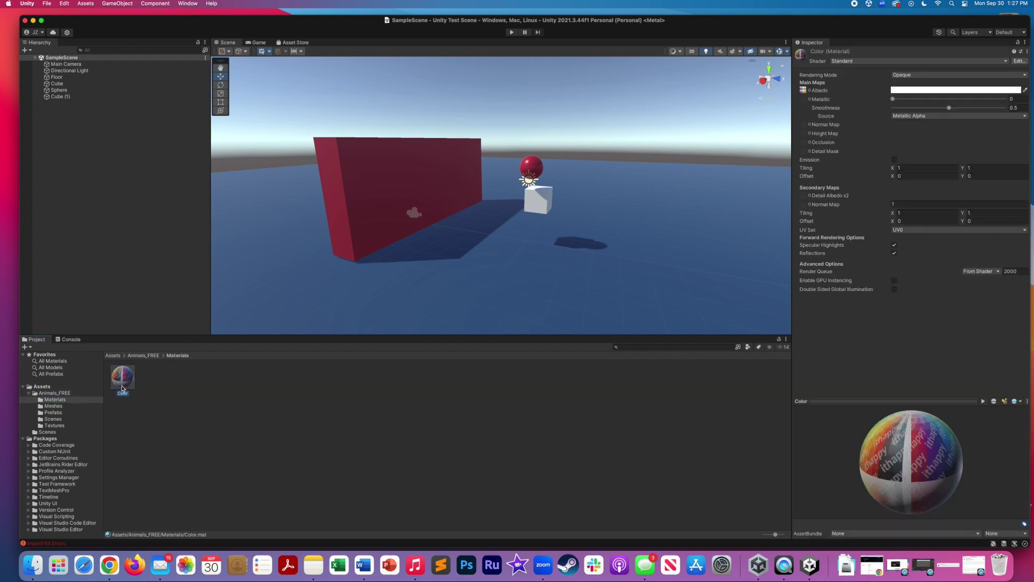
left_click(53, 406)
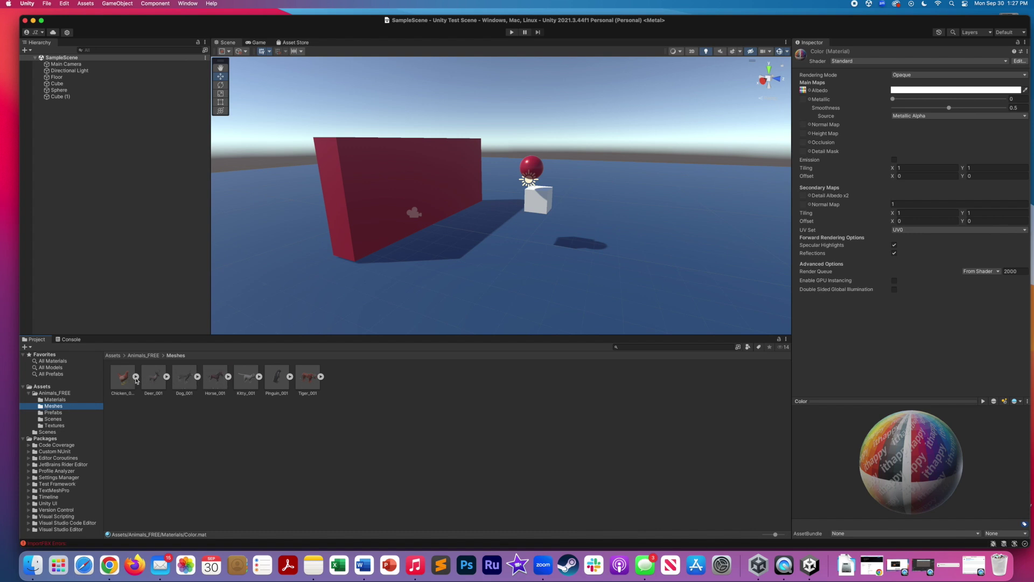
left_click(153, 380)
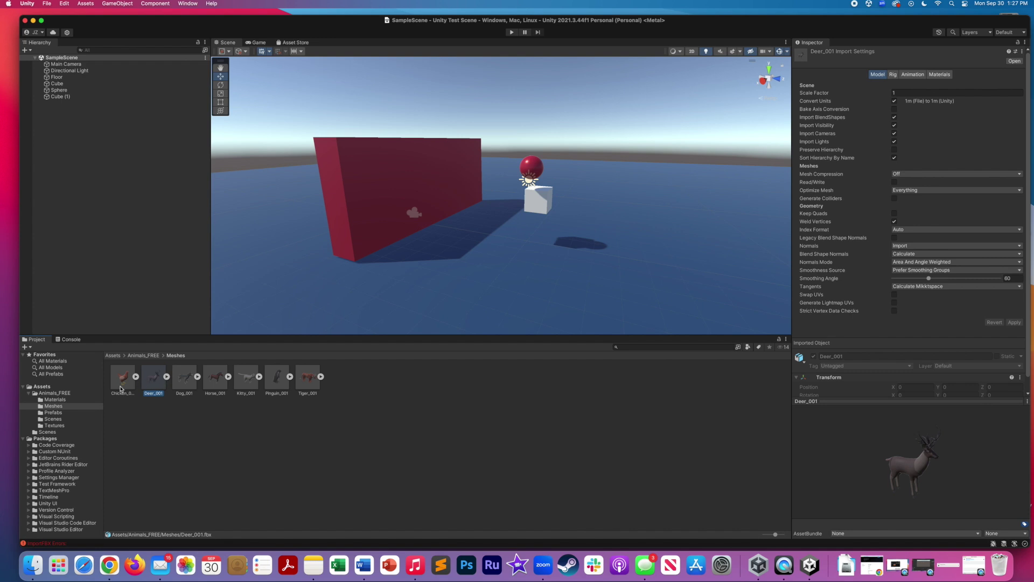
- Place the Chicken_001 prefab on the floor in front of the wall and scale it uniformly to about 4.82
left_click(56, 413)
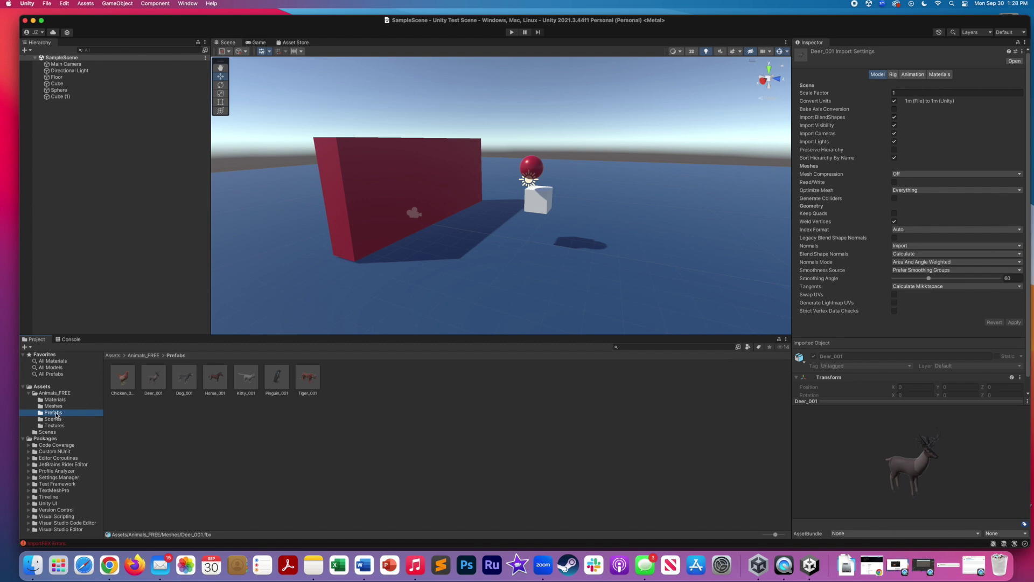
left_click(124, 383)
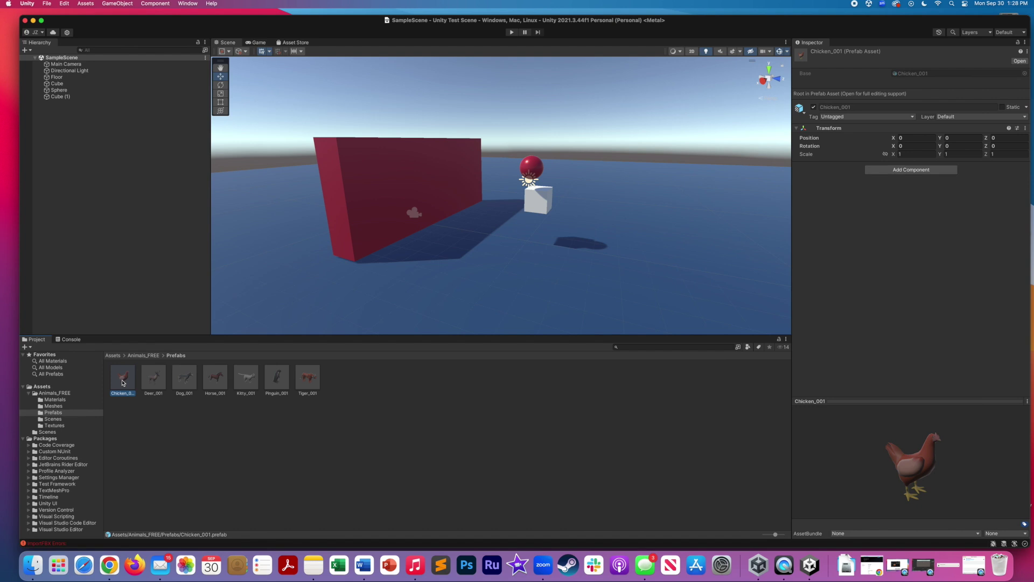
left_click_drag(123, 383, 488, 261)
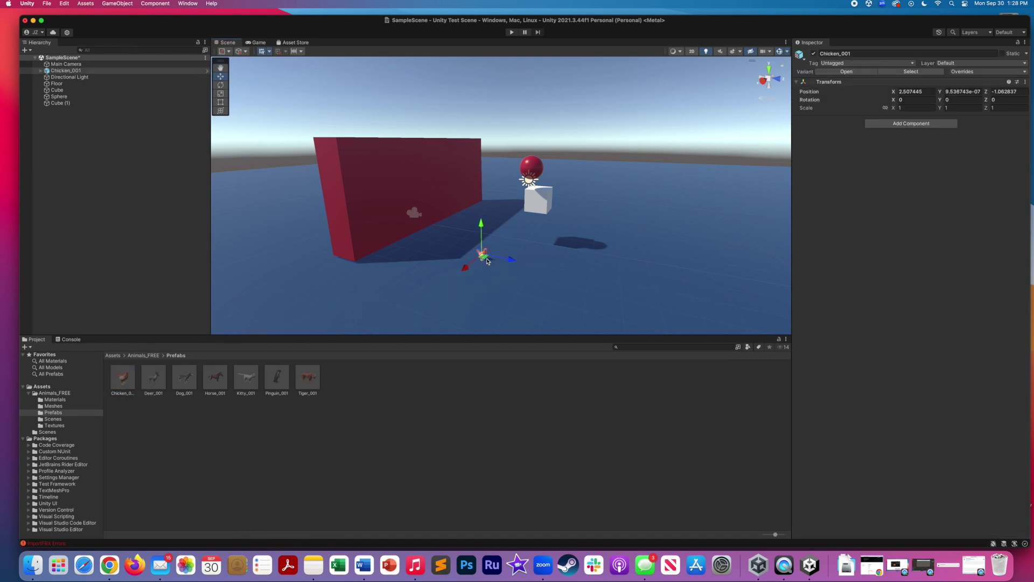
left_click(221, 93)
left_click_drag(483, 256, 668, 294)
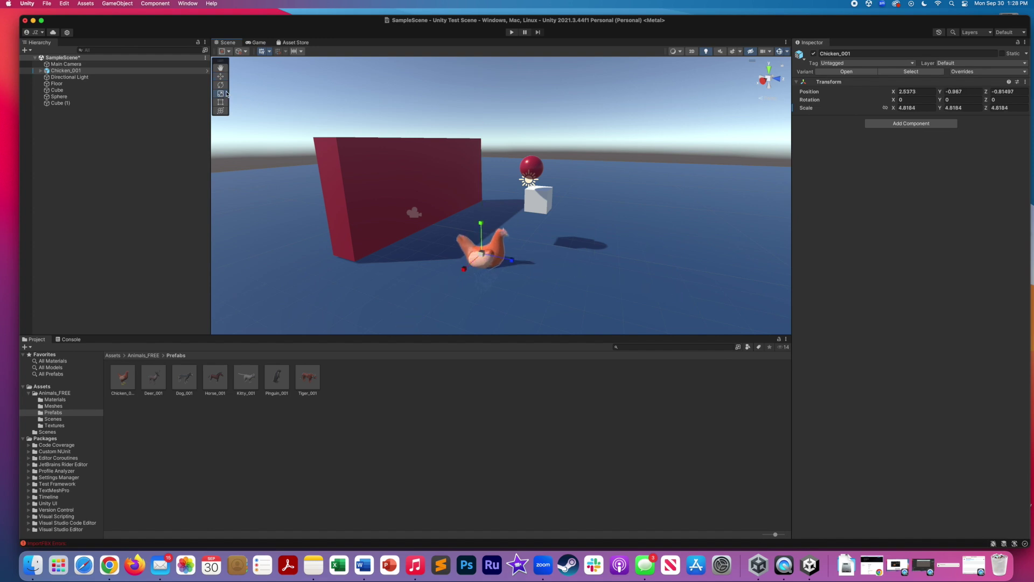
- Raise the chicken so its feet stand on the floor, and place the Kitty_001 prefab on the floor beside it
left_click(220, 76)
left_click_drag(480, 223, 482, 192)
left_click(220, 85)
left_click_drag(476, 238, 482, 202)
left_click(220, 77)
left_click_drag(247, 377, 595, 237)
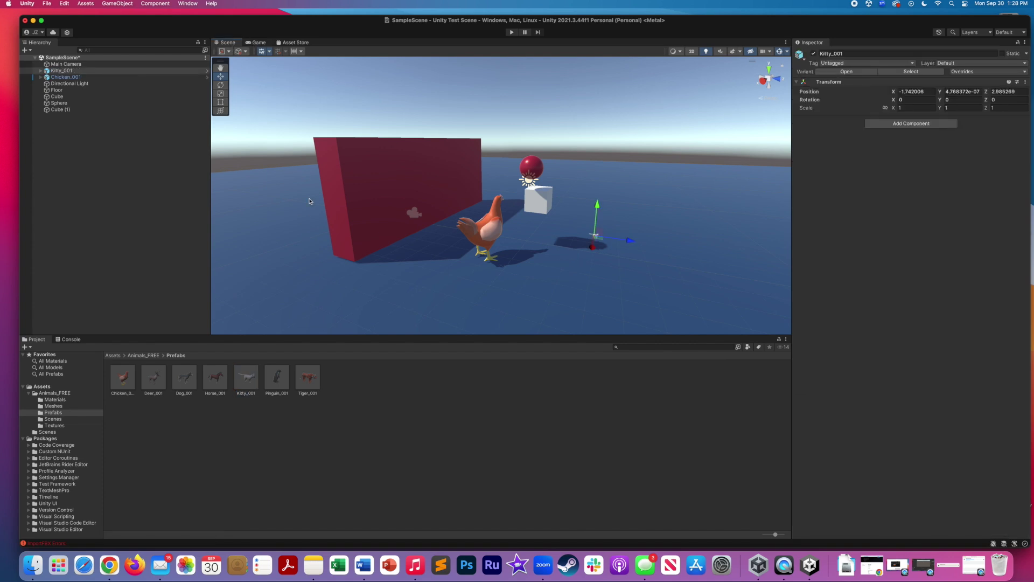
- Switch to the browser, search the Asset Store for "character free" and open the Character Pack: Free Sample page
left_click(109, 565)
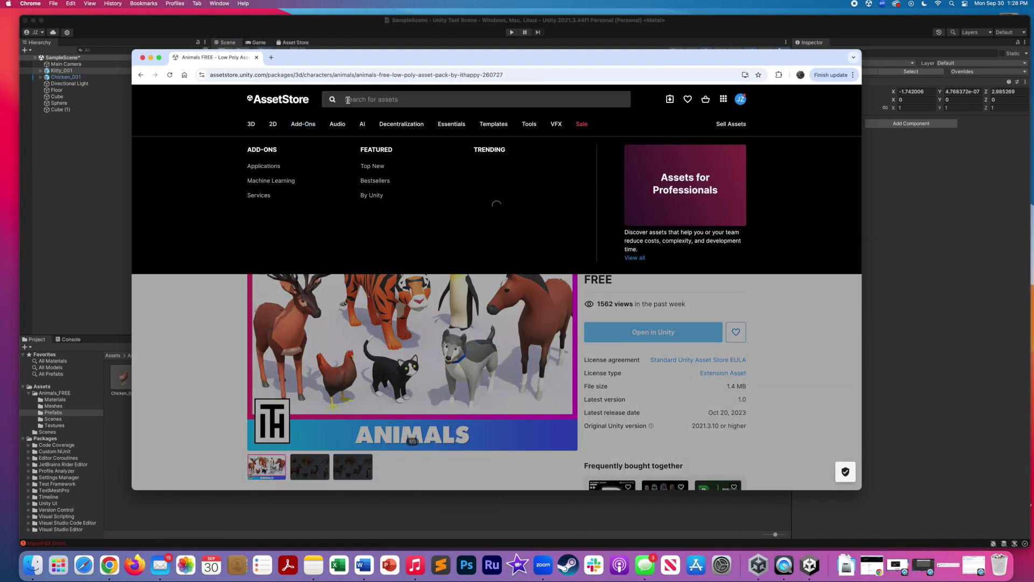
left_click(371, 99)
type("character fre")
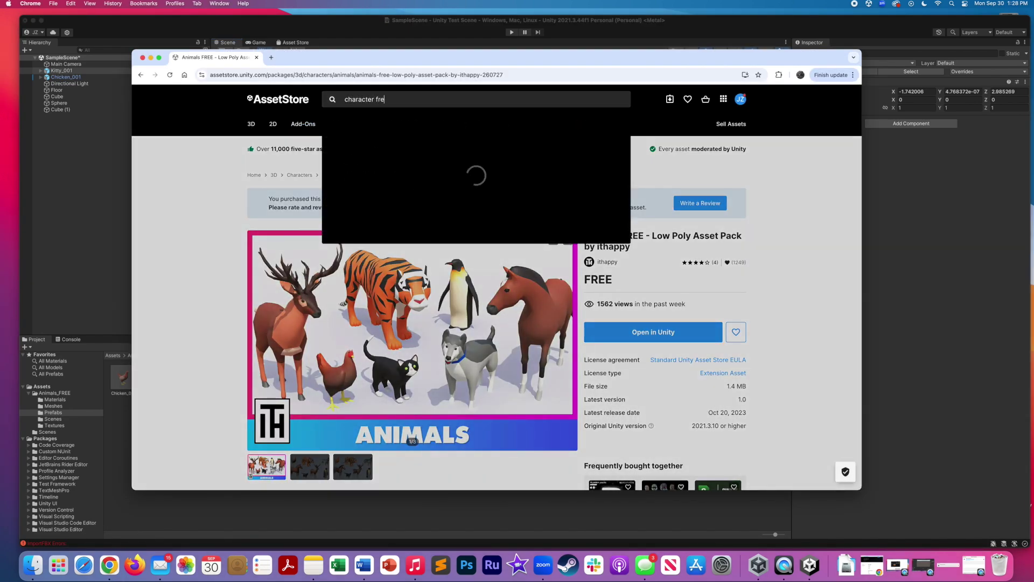
type("e")
key("Return")
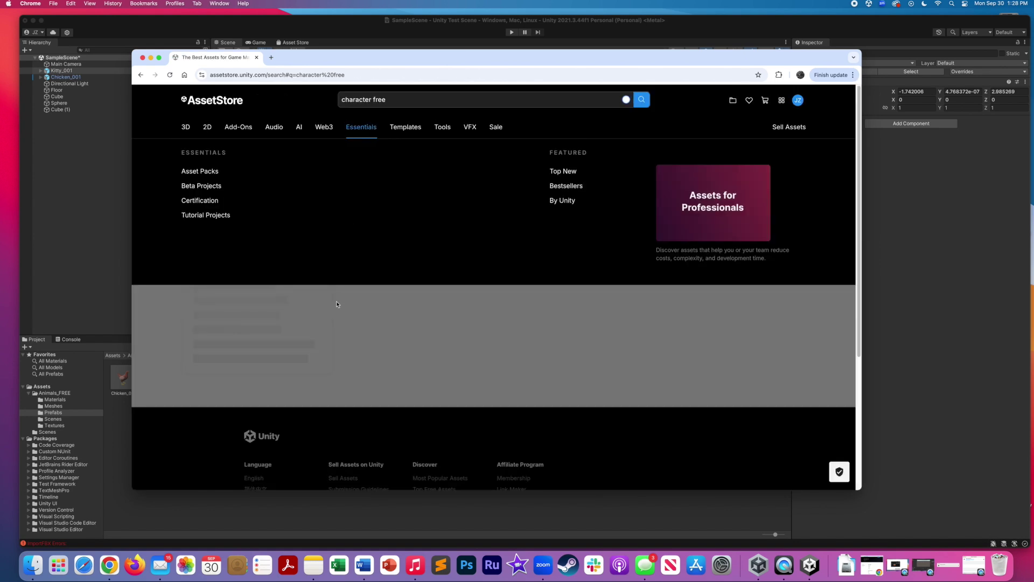
scroll(516, 255, "down", 2)
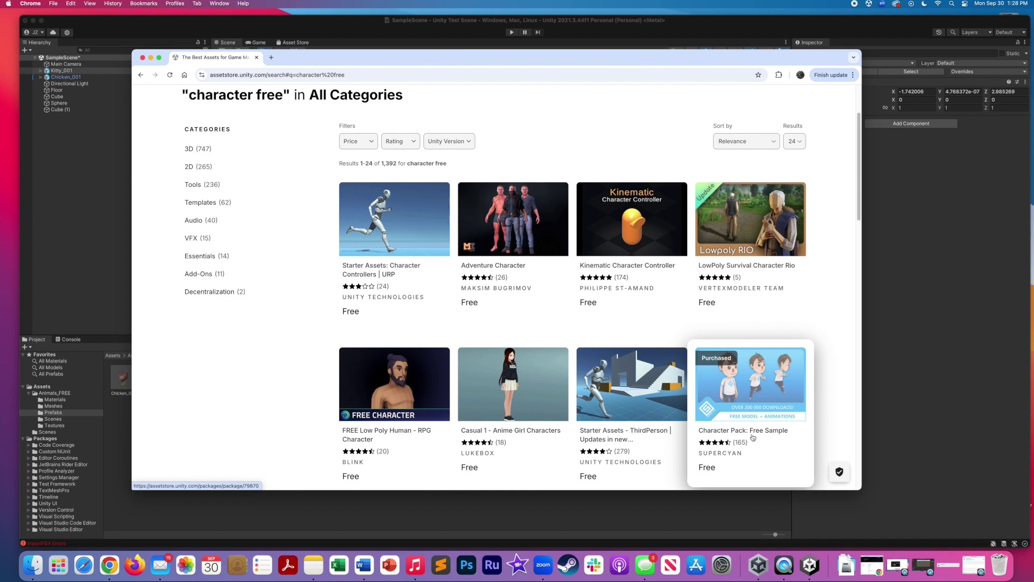
left_click(749, 390)
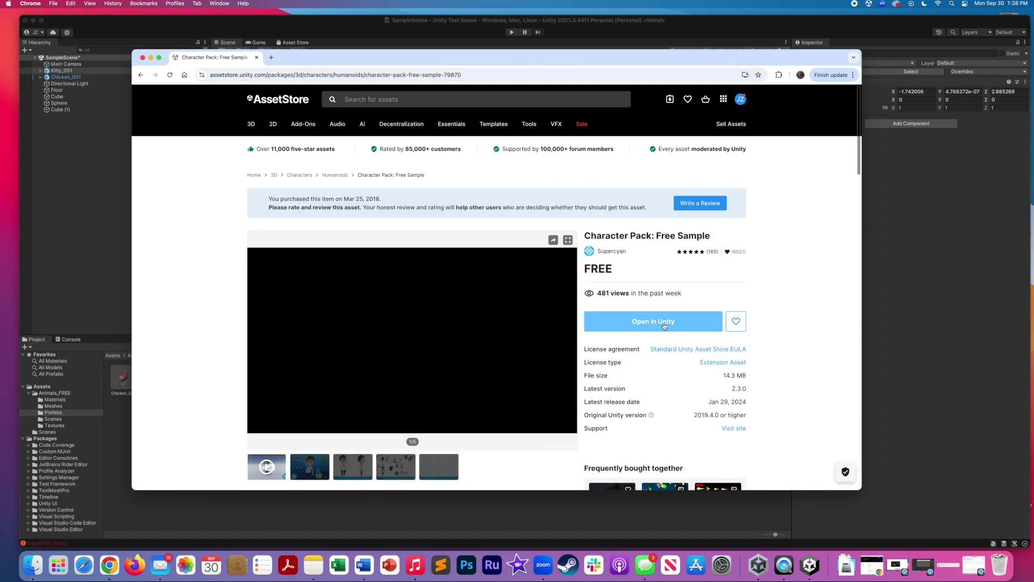
- Open the Character Pack: Free Sample in Unity, download it and import all its files into the project
left_click(650, 322)
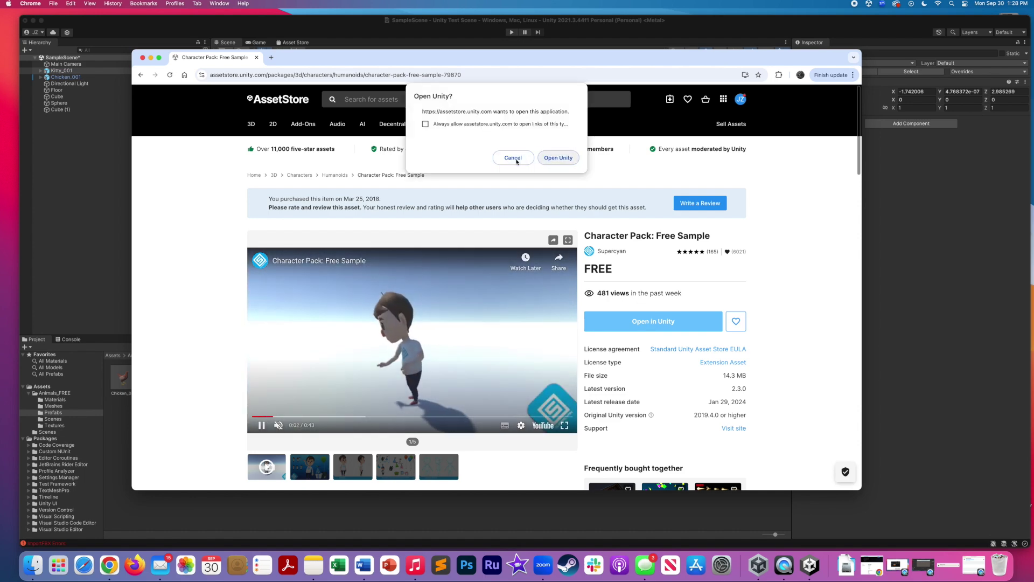
left_click(557, 157)
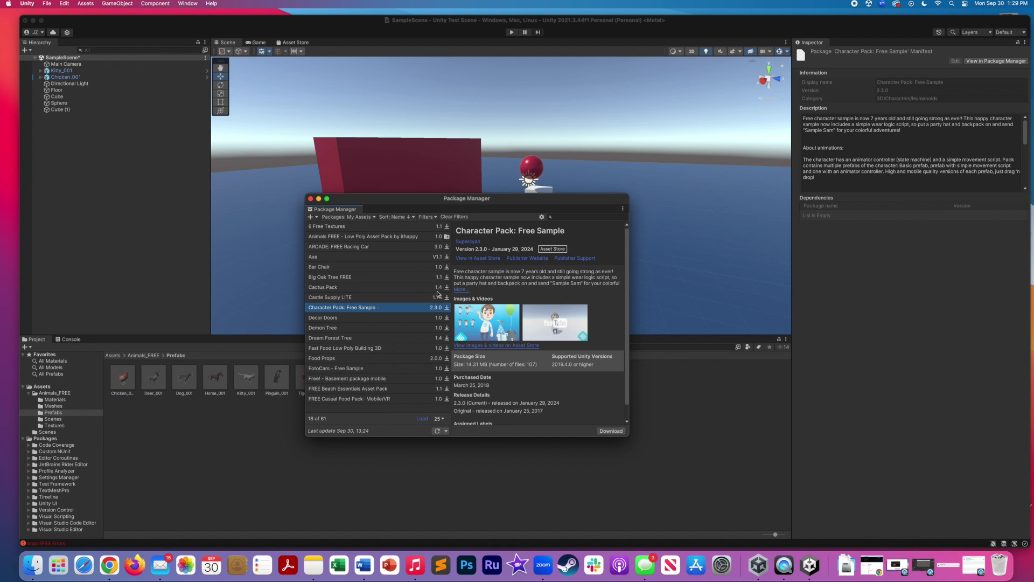
scroll(525, 371, "down", 2)
left_click(603, 431)
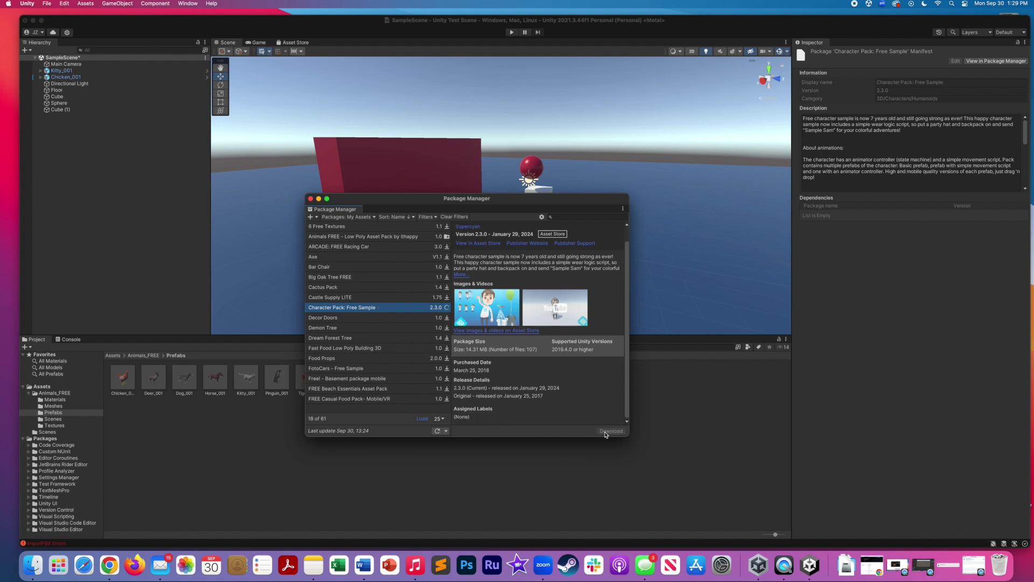
left_click(571, 431)
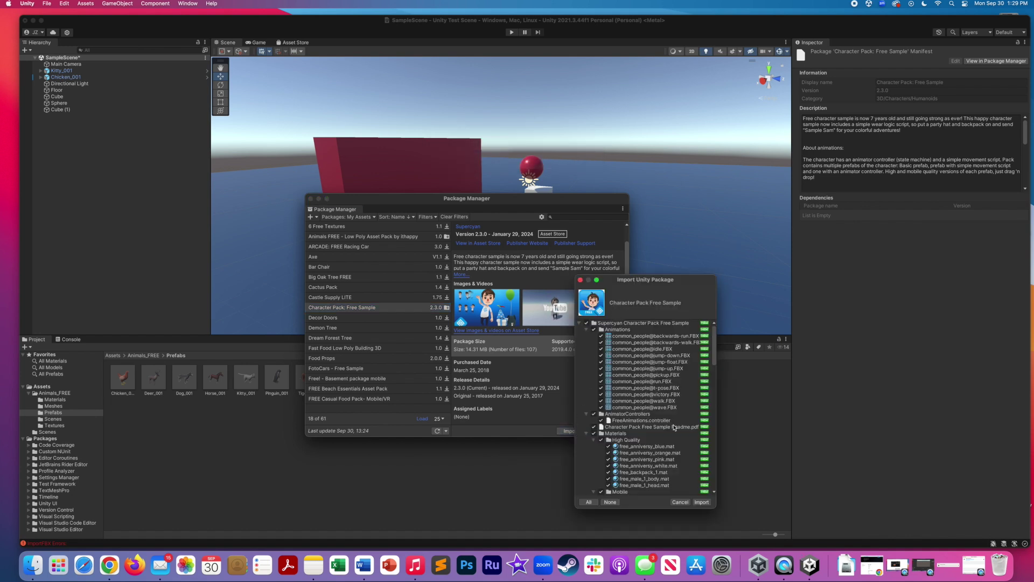
left_click(702, 502)
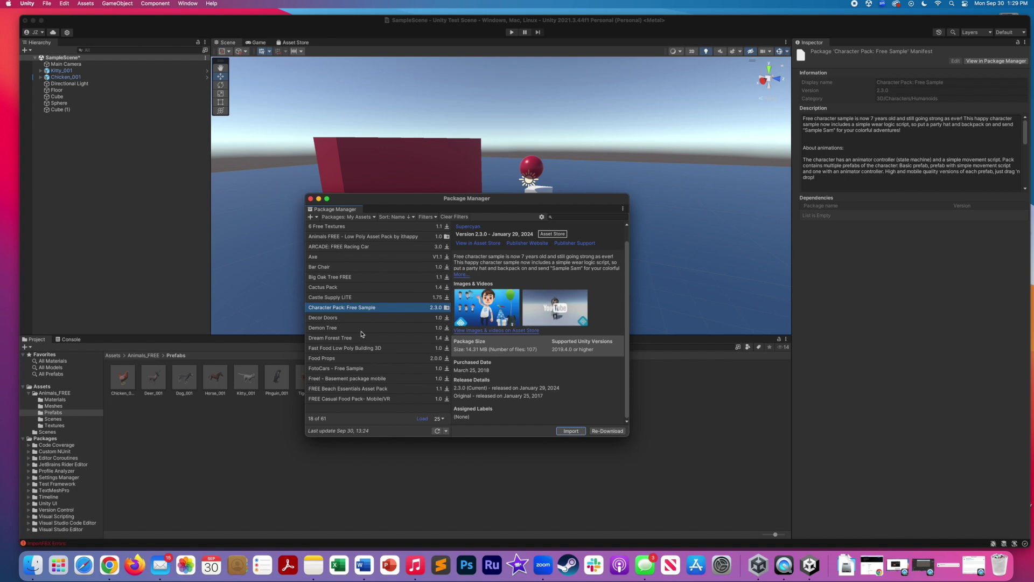
left_click(318, 201)
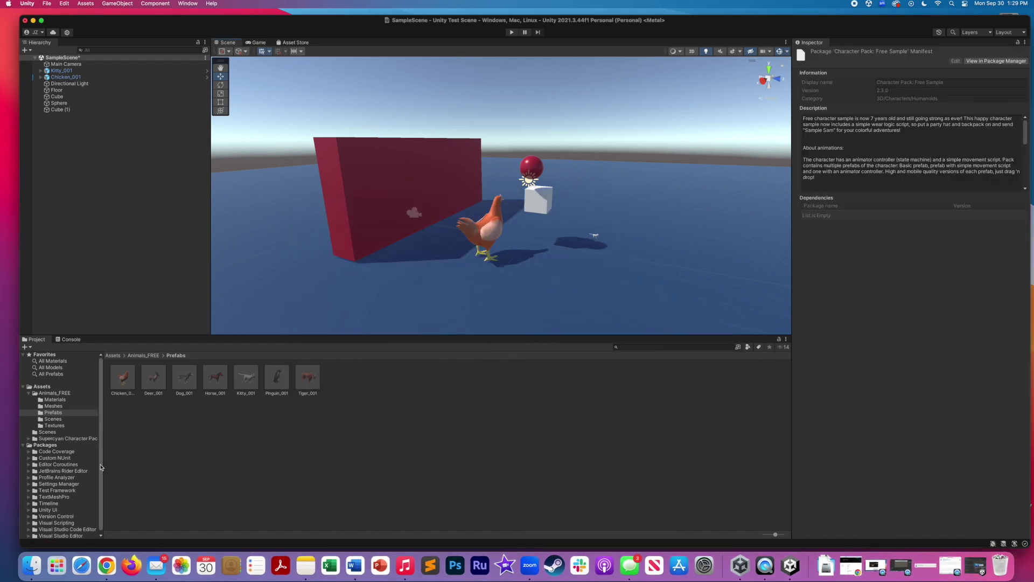
- Place the High Quality Simple Movement character prefab from the Supercyan pack on the floor between the chicken and the kitty
left_click(41, 439)
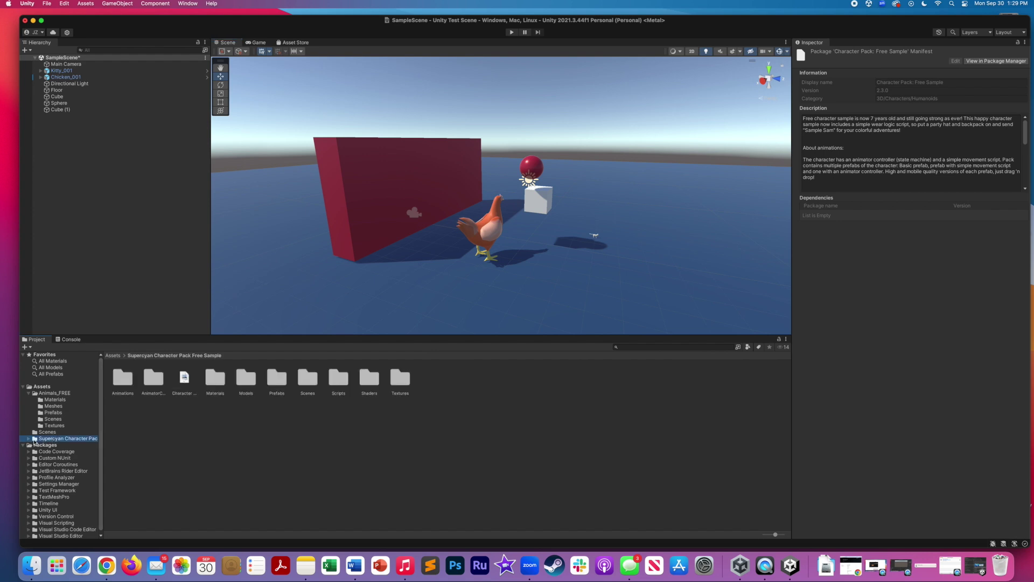
left_click(30, 439)
left_click(33, 470)
left_click(32, 472)
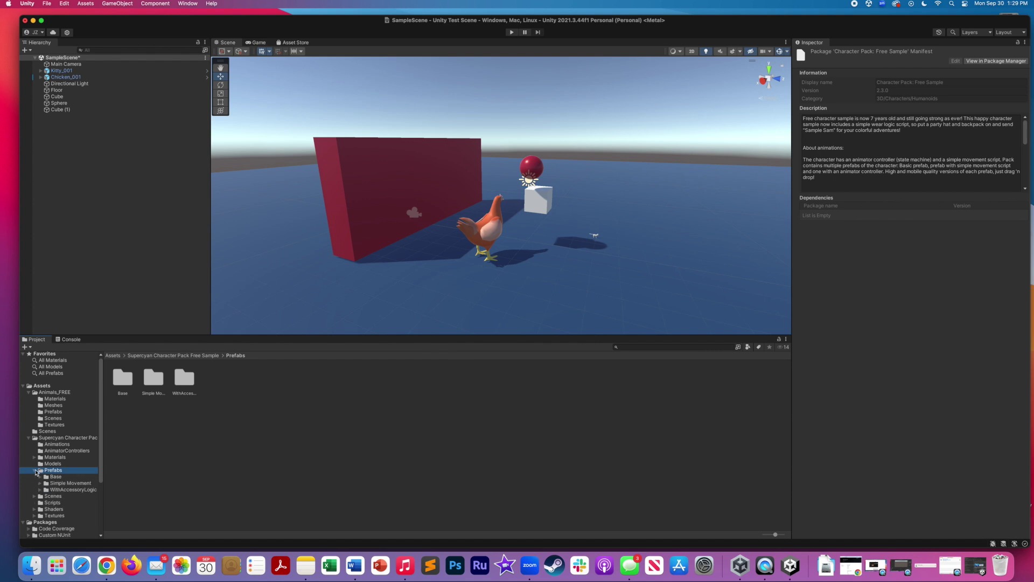
scroll(58, 472, "down", 2)
left_click(55, 455)
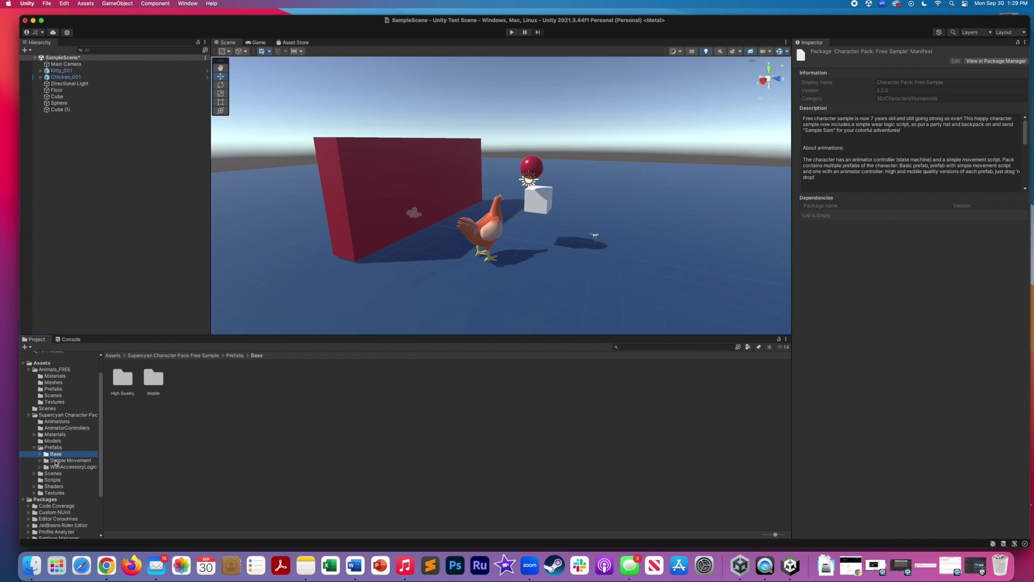
left_click(56, 461)
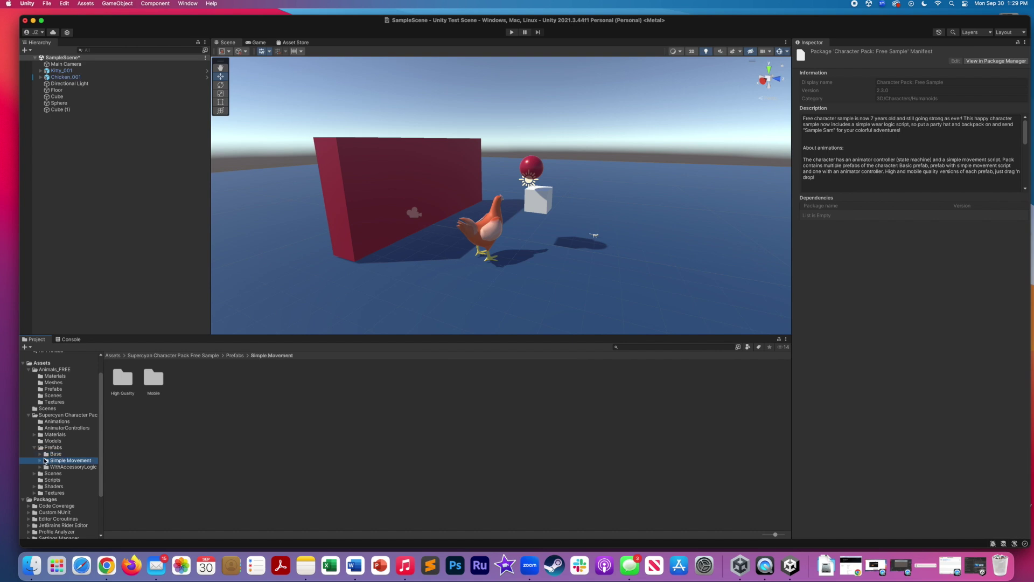
left_click(40, 461)
left_click(63, 462)
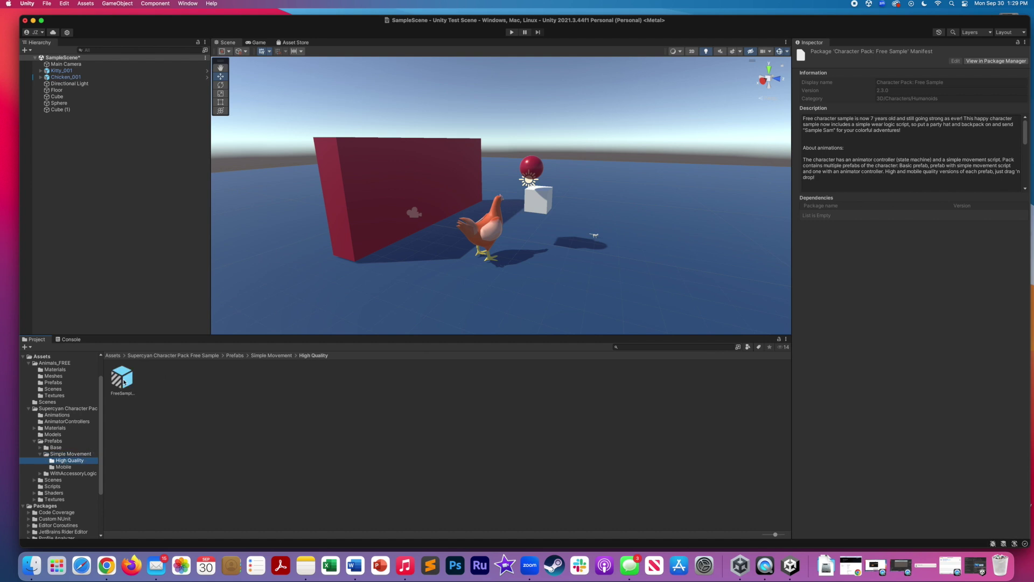
left_click_drag(124, 382, 550, 231)
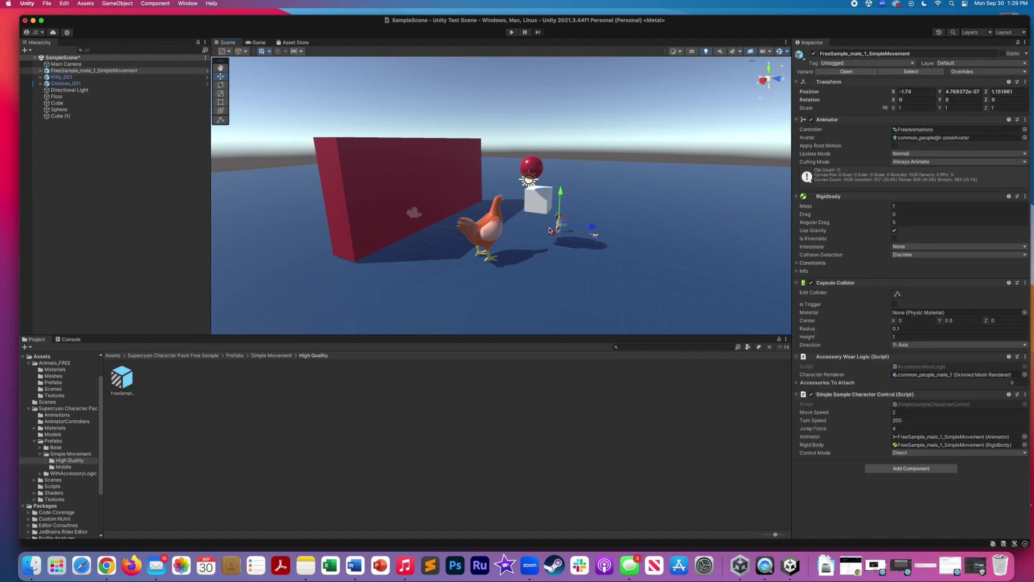
- Scale the boy character uniformly to about 2.35 and raise it to a Y position of about 0.11
left_click(221, 94)
left_click(629, 223)
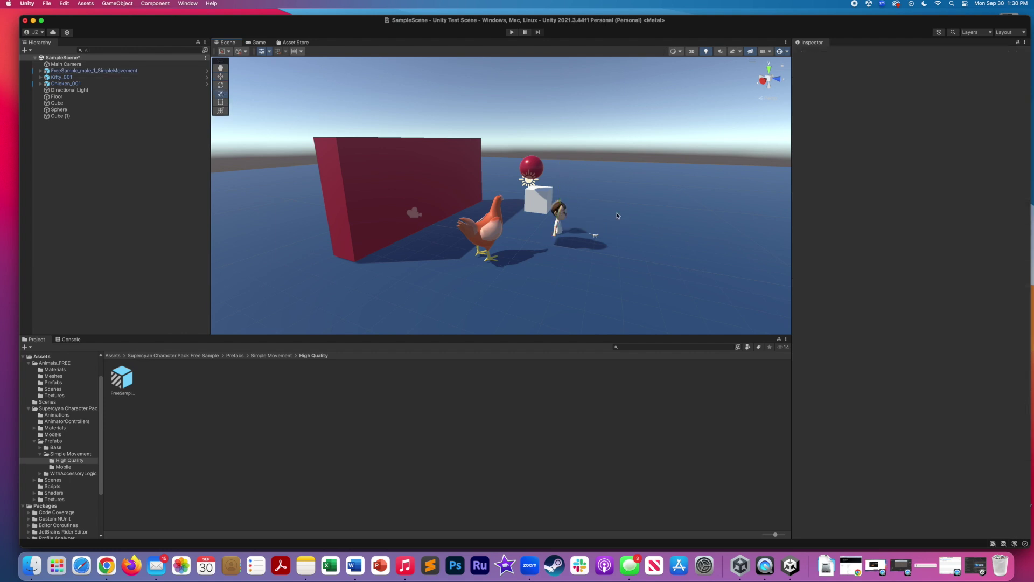
left_click(219, 77)
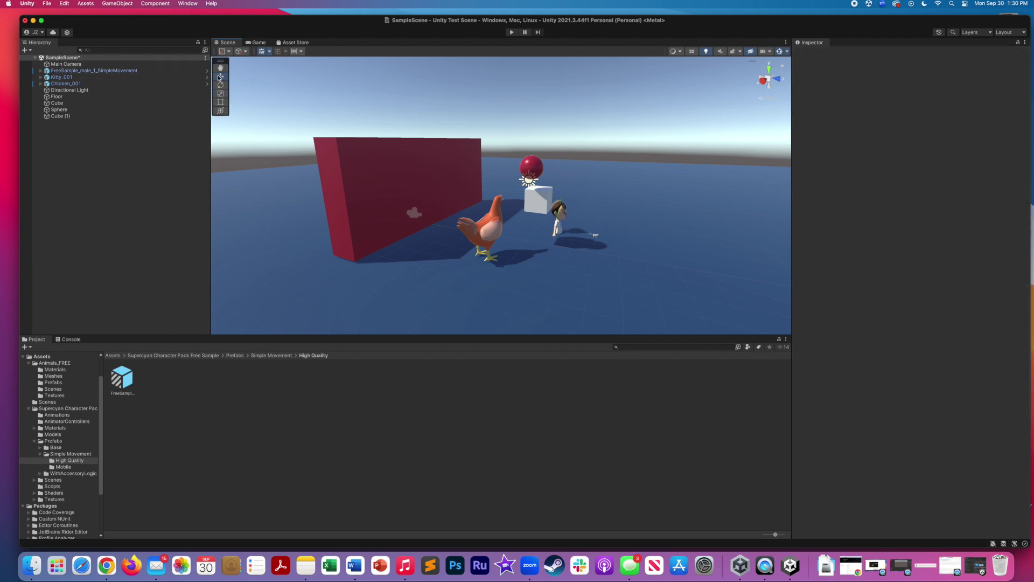
left_click(563, 233)
left_click_drag(561, 171, 561, 174)
- Rotate the boy character about 58 degrees around the Y axis
left_click(220, 85)
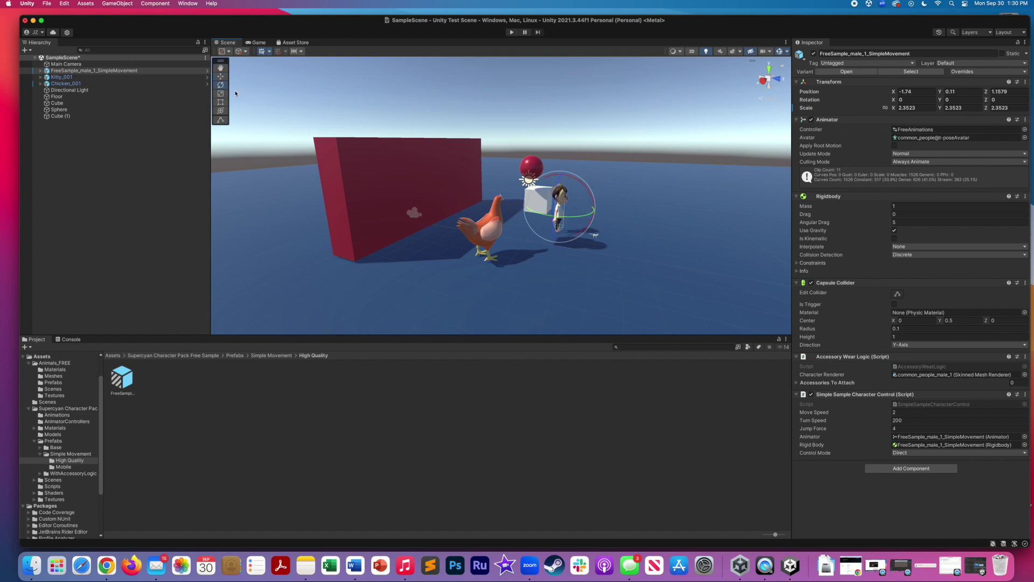
left_click_drag(558, 209, 539, 212)
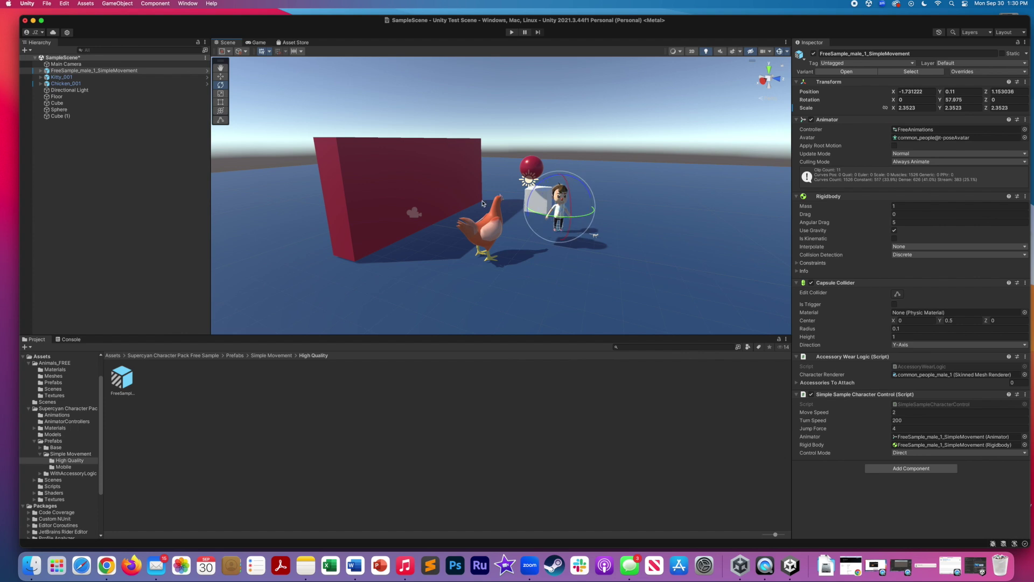
left_click(538, 253)
- Play the scene in the Game view, test walking, turning and jumping with the boy character, and stop play mode
left_click(259, 43)
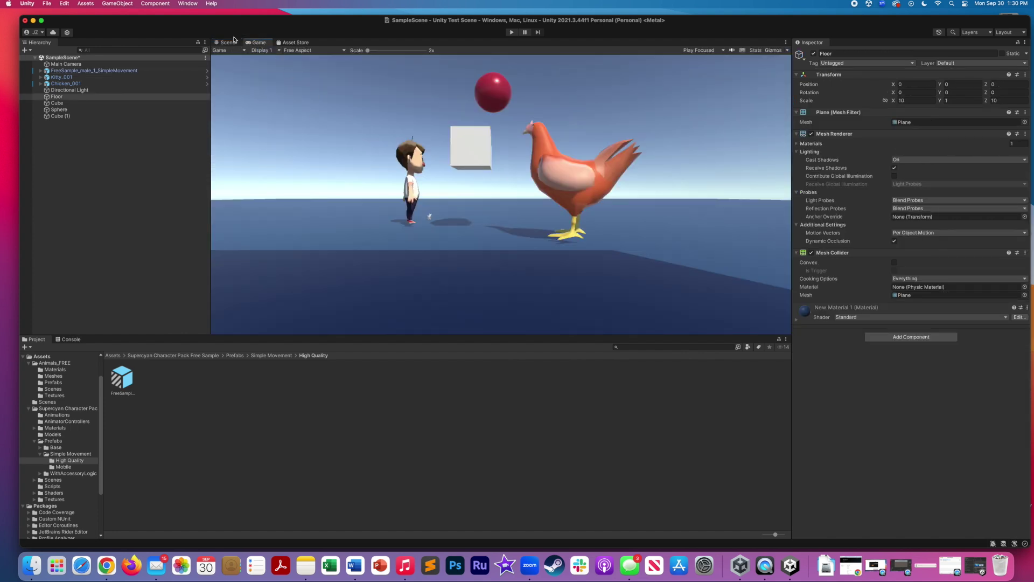
left_click(512, 32)
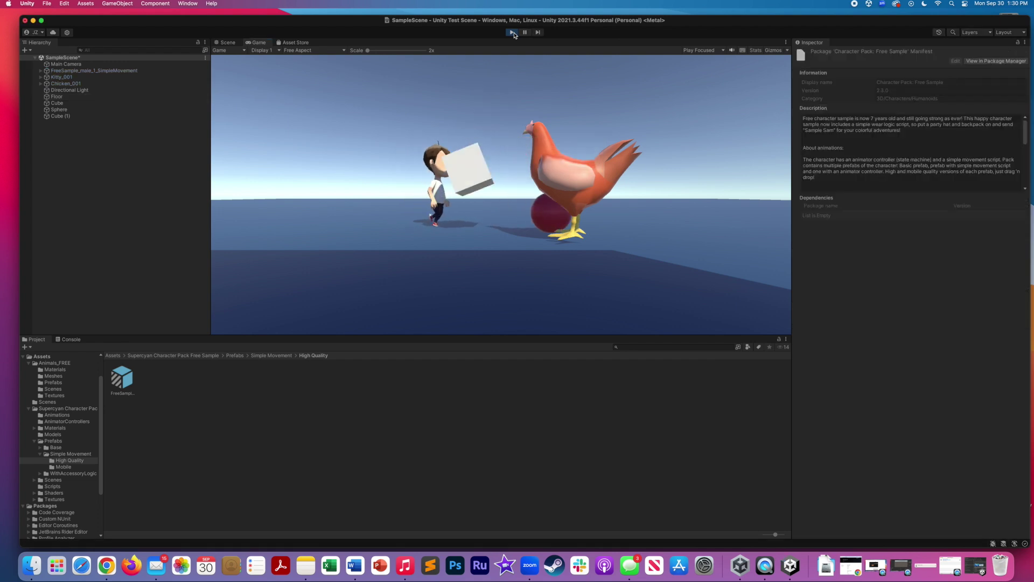
key("Down")
key("space")
key("d")
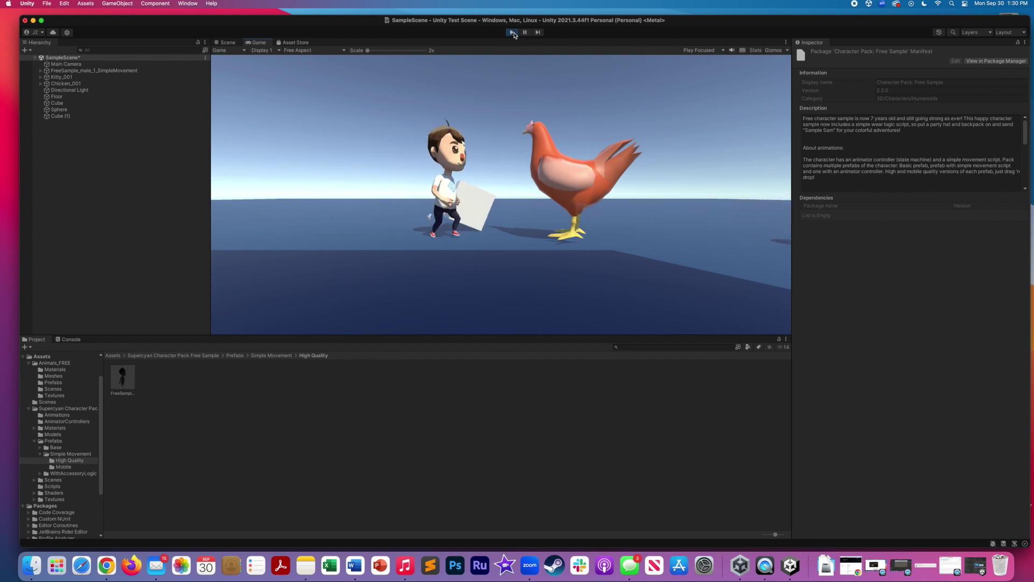
key("a")
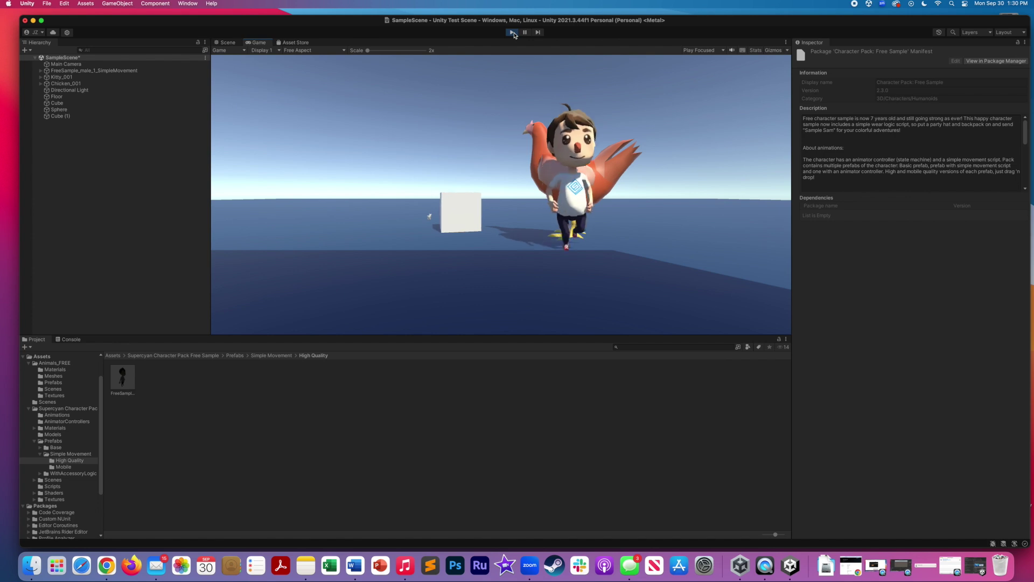
key("d")
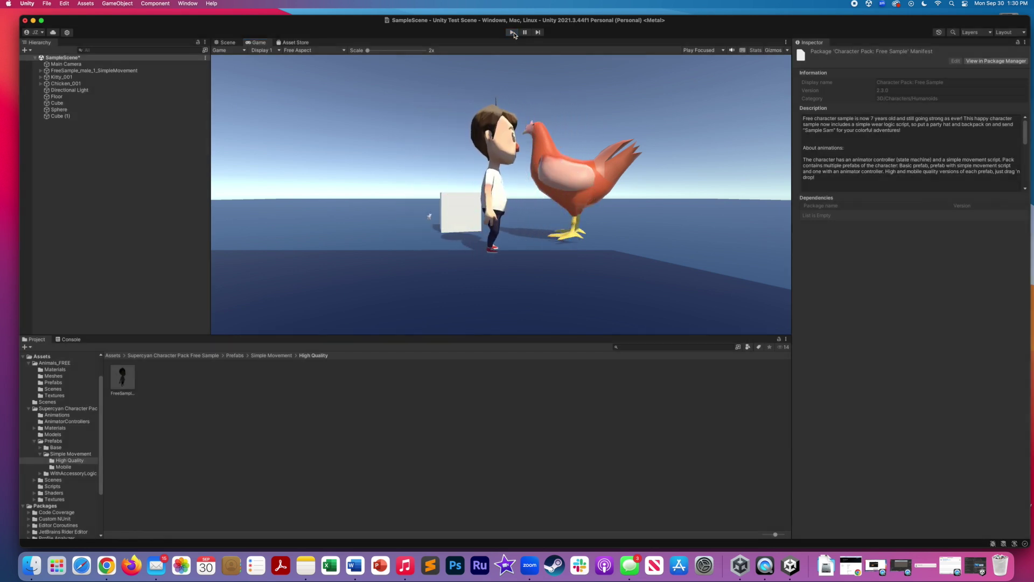
left_click(513, 32)
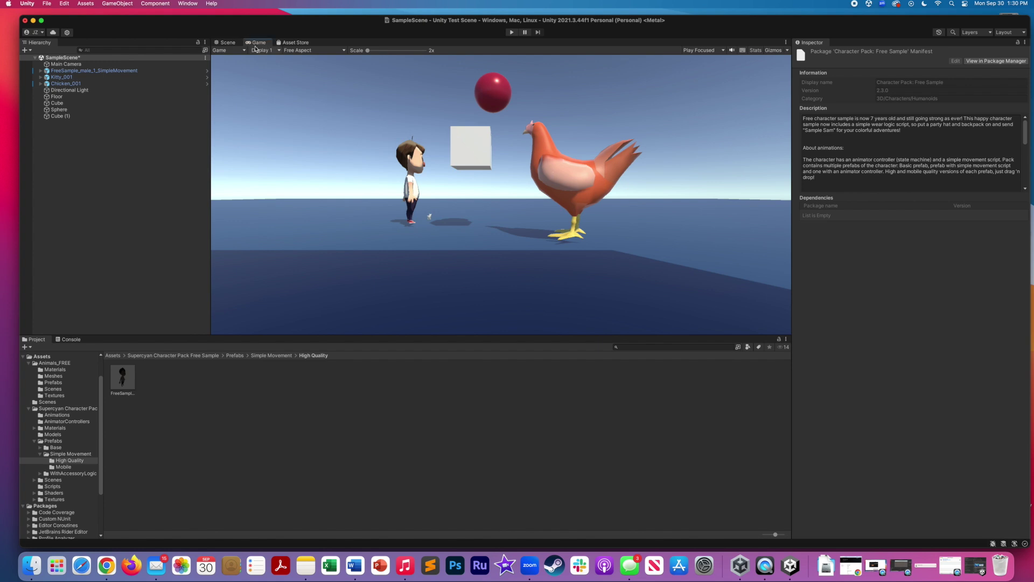
- Move the chicken across the floor towards the boy, to about X 1.84 and Z -0.79
left_click(225, 42)
left_click(476, 234)
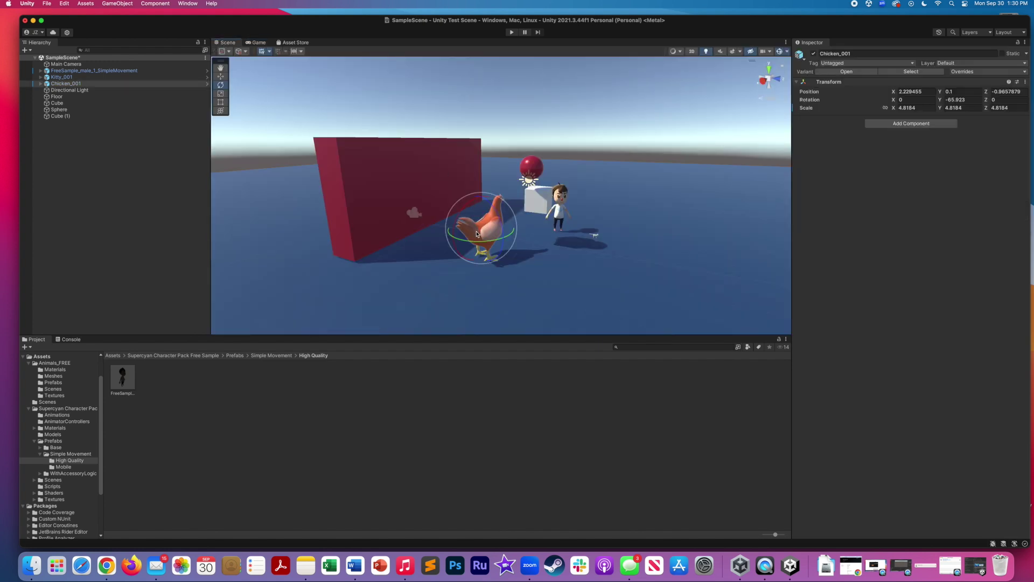
left_click(220, 76)
left_click_drag(498, 226, 506, 222)
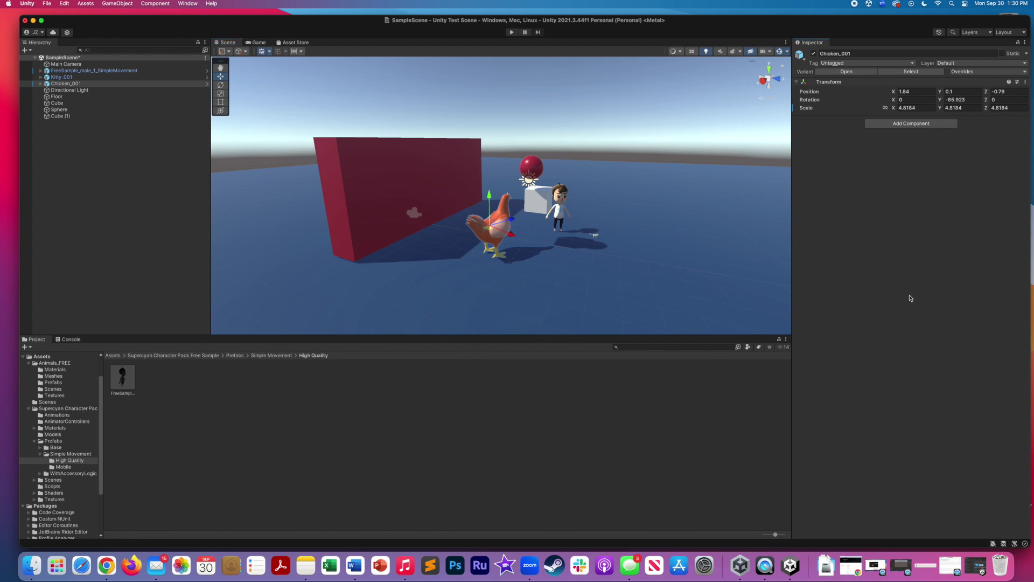
- Add a Box Collider to the chicken and stretch the chicken's X scale to about 8.89
left_click(905, 125)
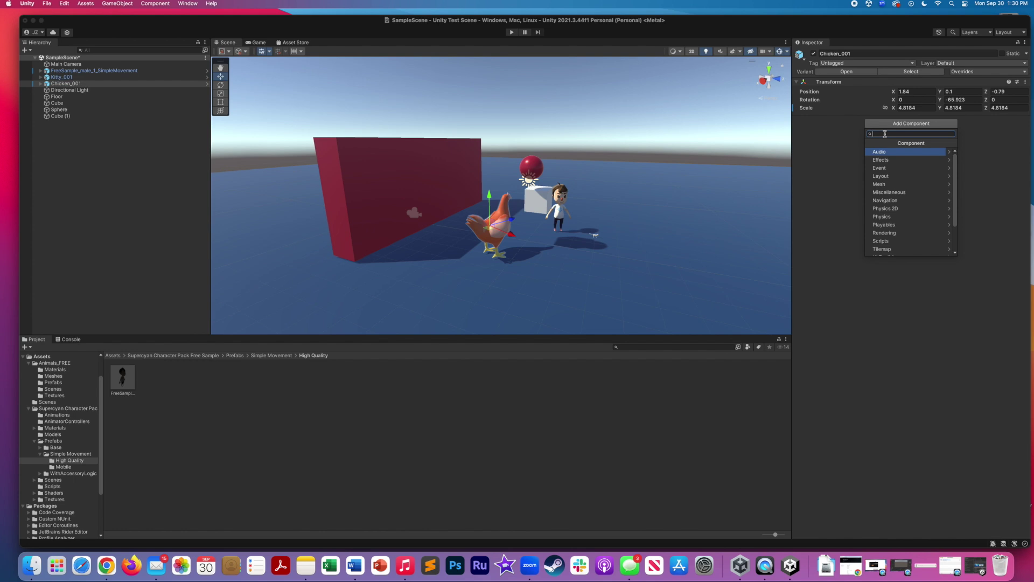
type("coll")
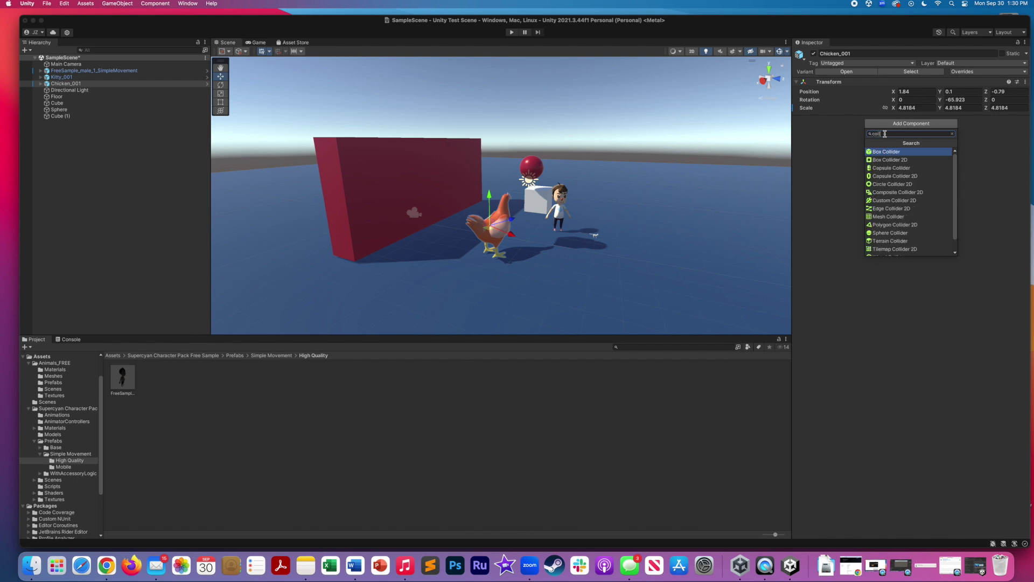
left_click(887, 152)
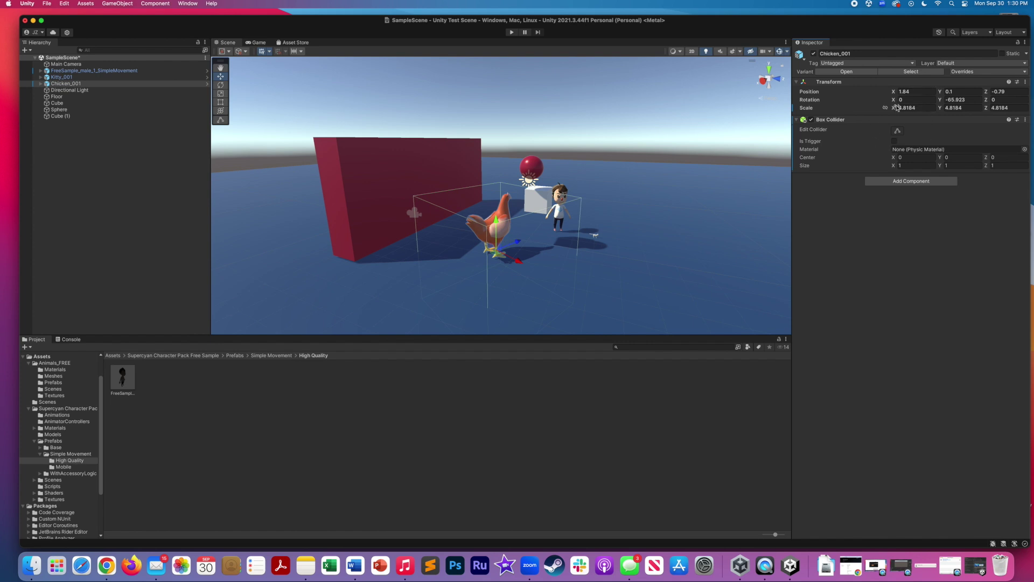
left_click(806, 108)
mouse_move(893, 110)
left_mouse_down()
mouse_move(879, 113)
mouse_move(888, 110)
left_mouse_up()
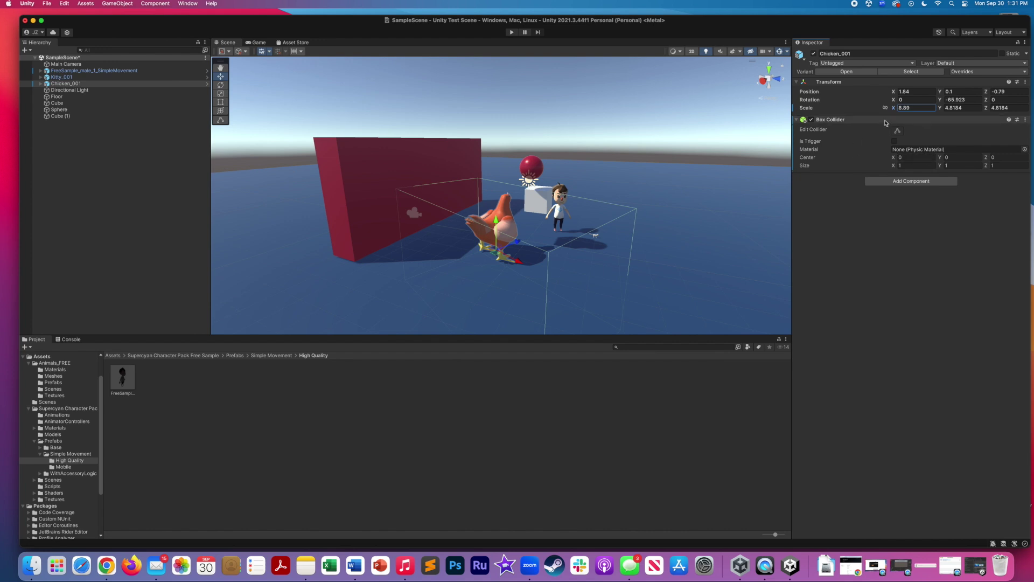
- Set the chicken's Box Collider size to X 0.27, Y 0.56, Z 0.3 and raise the chicken to about Y 0.22
left_click_drag(893, 166, 862, 167)
left_click(969, 165)
type("0.56")
left_click_drag(985, 167, 969, 167)
left_click(959, 164)
left_click_drag(490, 224, 489, 219)
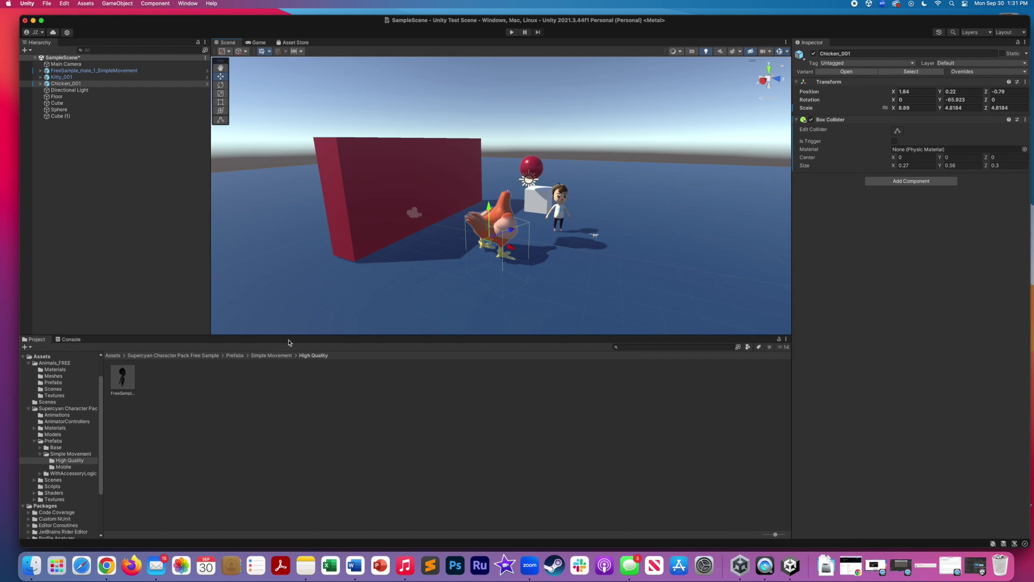
left_click(284, 399)
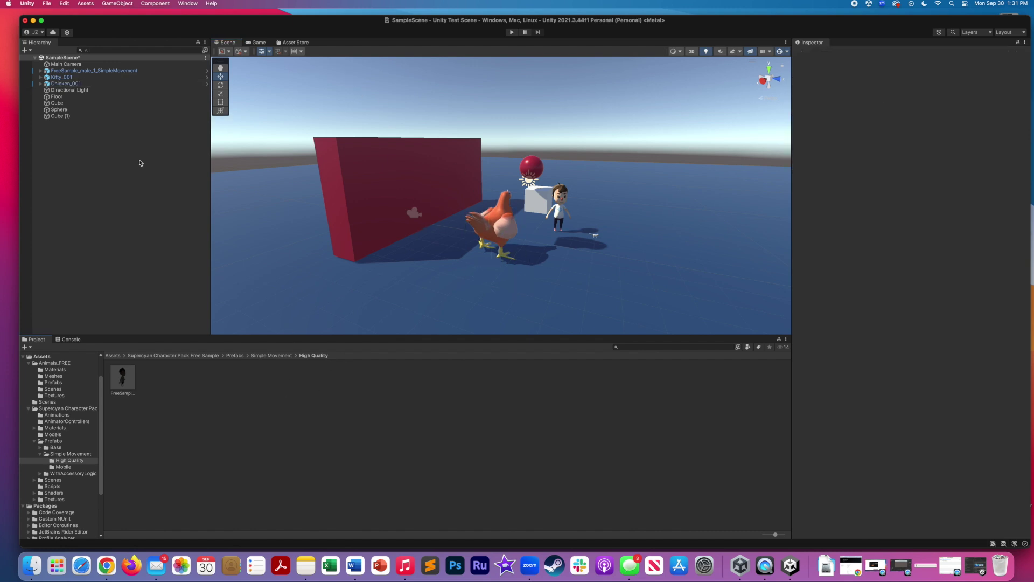